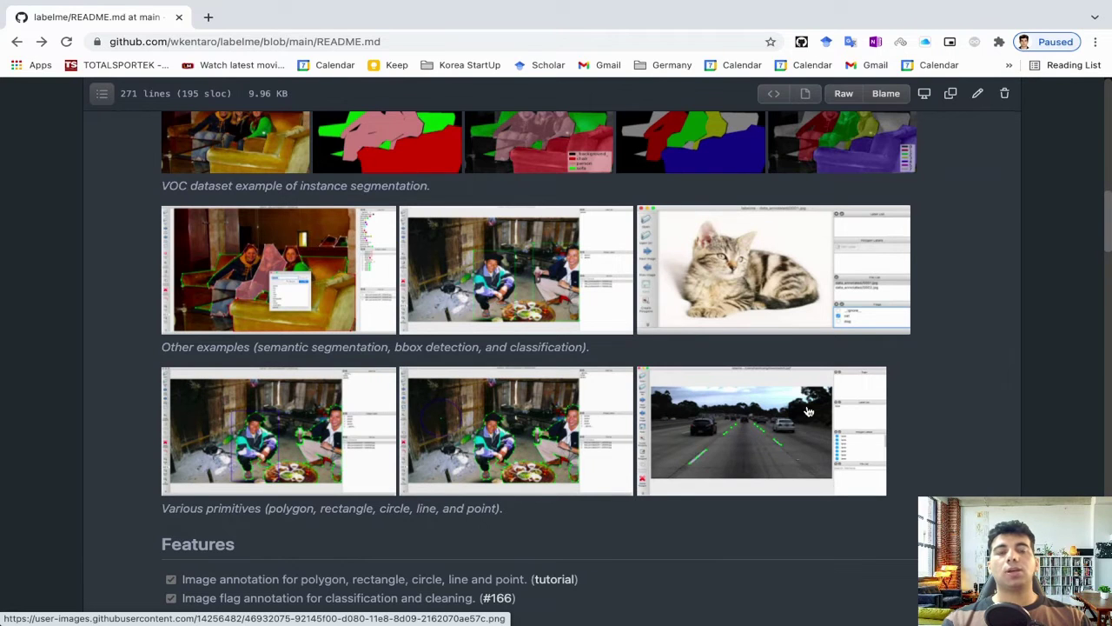
# Look through the labelme README's example annotations for segmentation, bounding boxes and primitives, and its feature list
pyautogui.scroll(-1, 646, 365)
pyautogui.scroll(10, 645, 365)
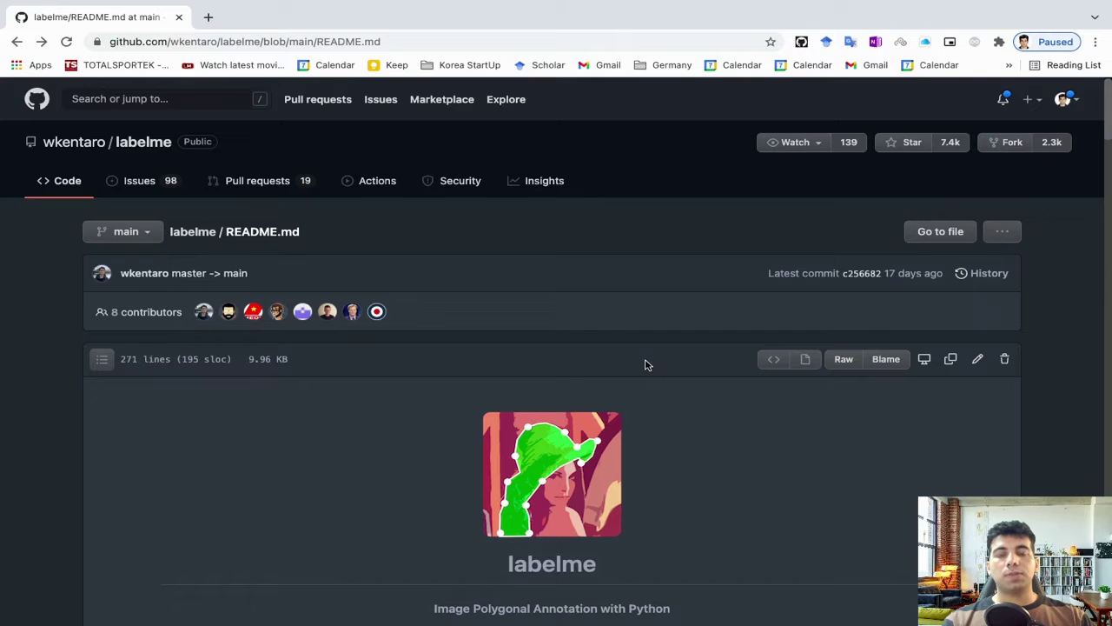
pyautogui.scroll(-5, 646, 365)
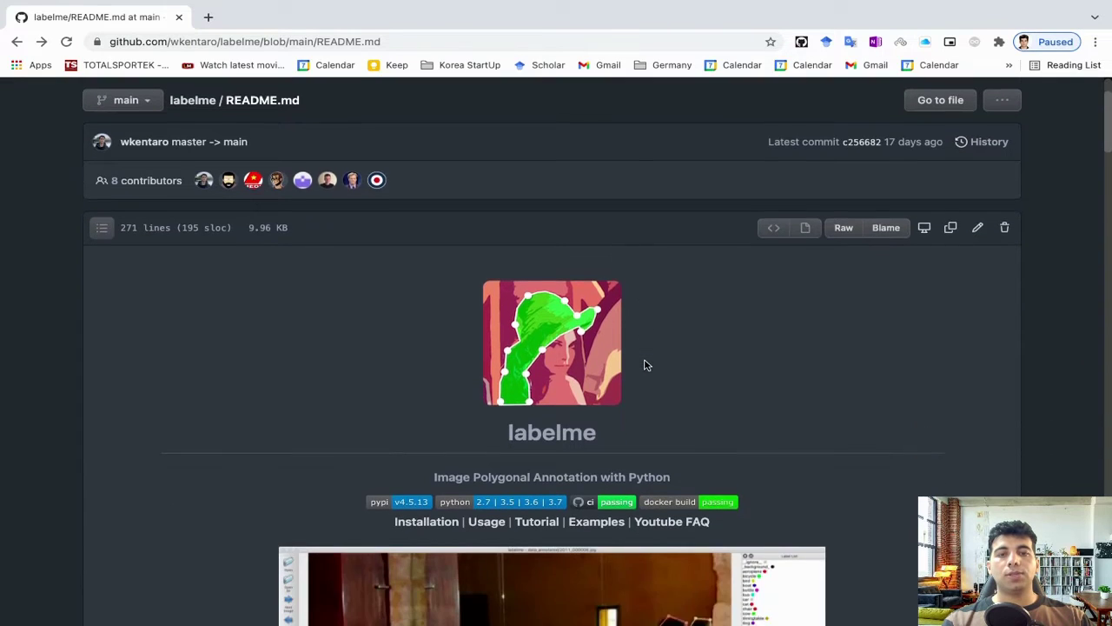
pyautogui.scroll(-8, 645, 365)
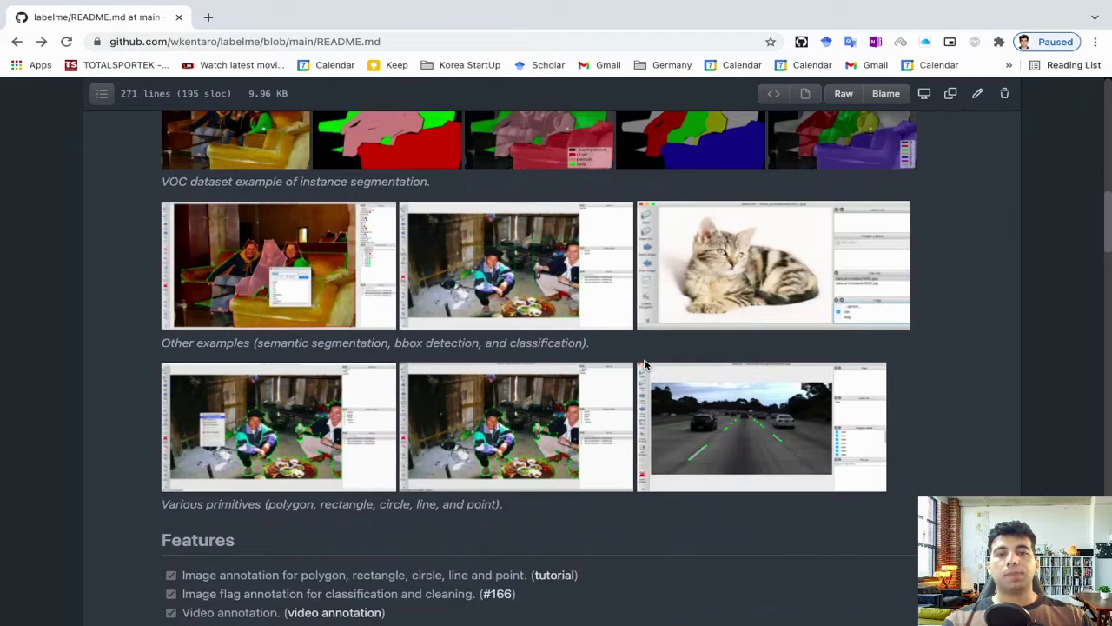
pyautogui.scroll(-1, 644, 365)
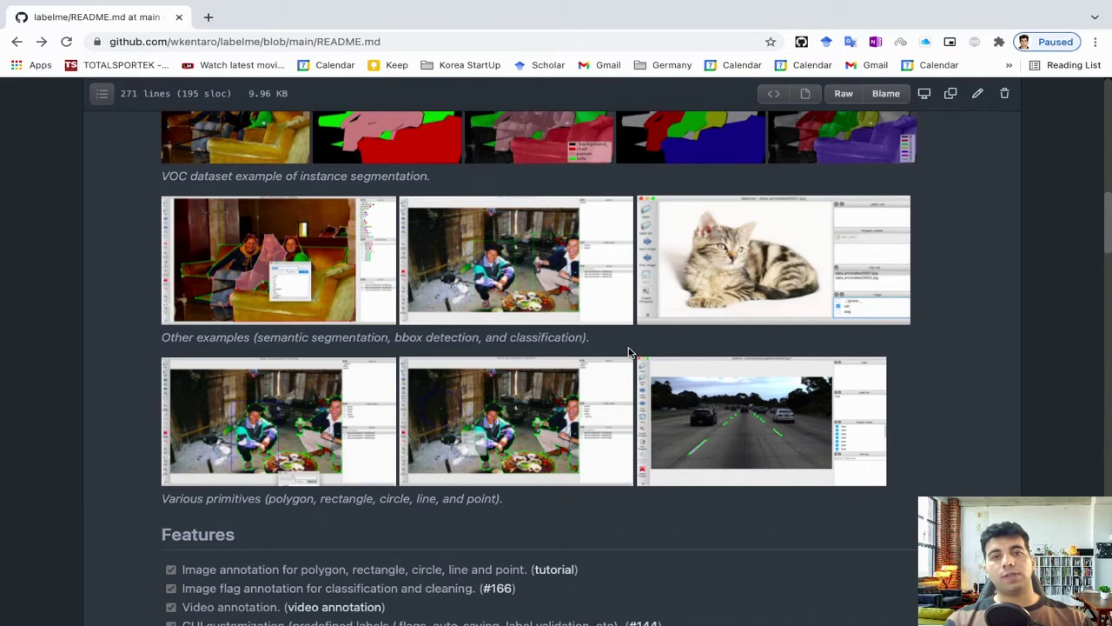
pyautogui.scroll(-1, 525, 320)
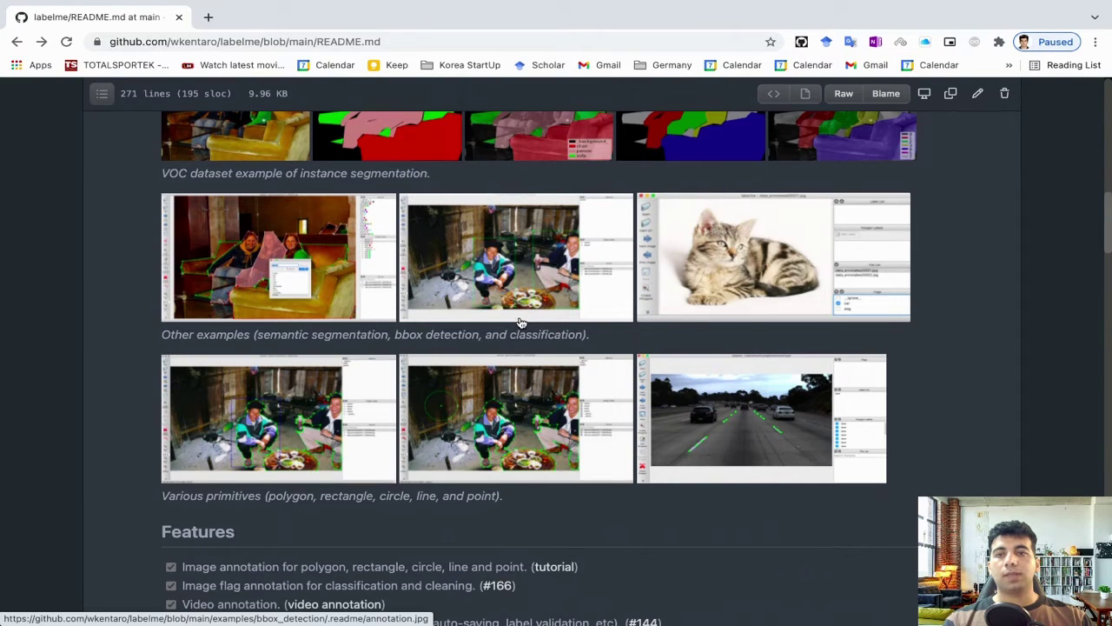
pyautogui.scroll(-2, 520, 323)
pyautogui.scroll(-5, 519, 322)
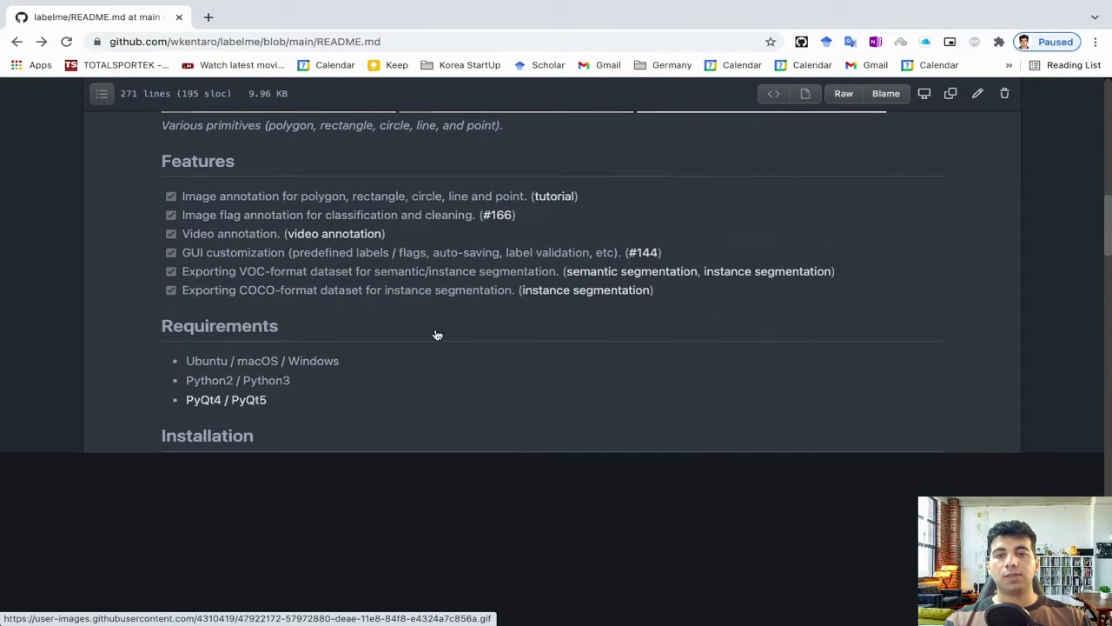
pyautogui.scroll(-5, 445, 342)
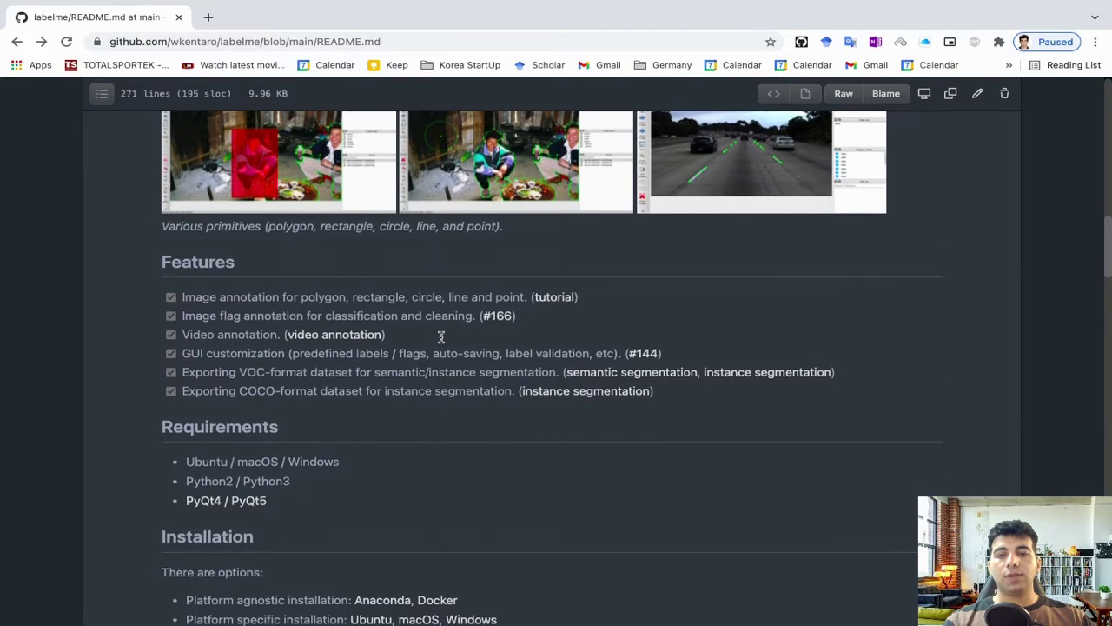
# Read the labelme README's requirements, platform-specific installation commands and usage instructions, including the macOS section
pyautogui.scroll(-2, 440, 342)
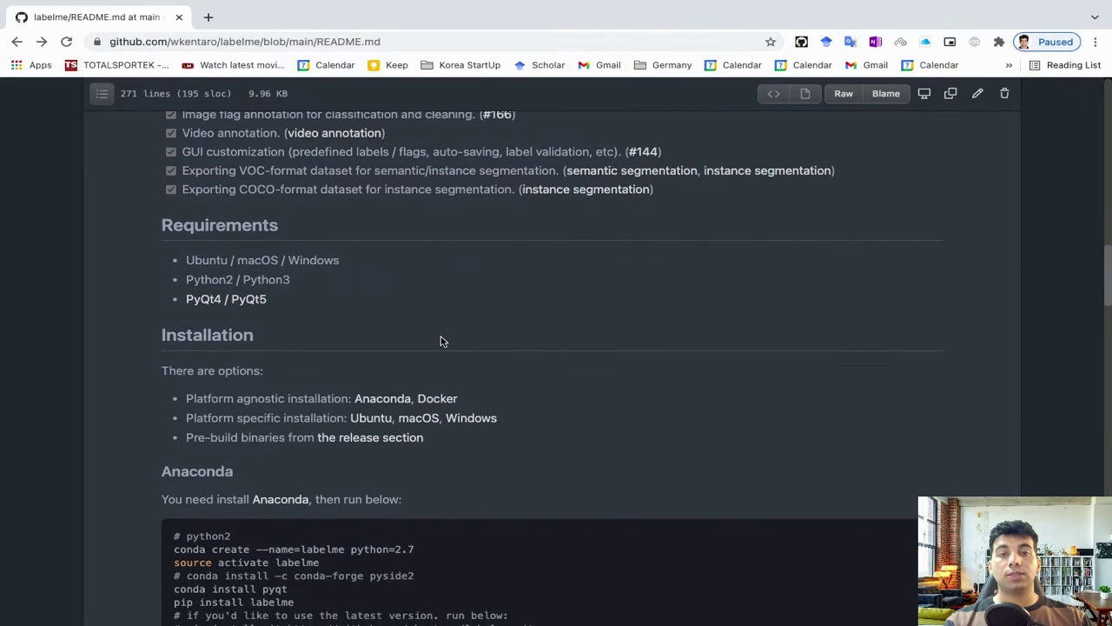
pyautogui.scroll(-10, 440, 341)
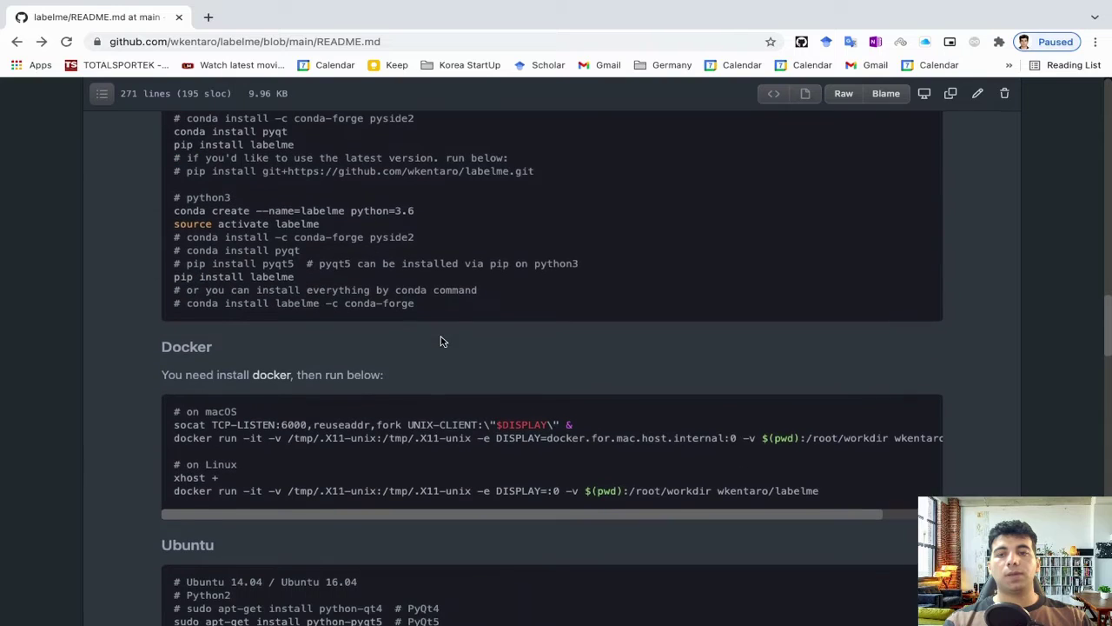
pyautogui.scroll(-9, 441, 342)
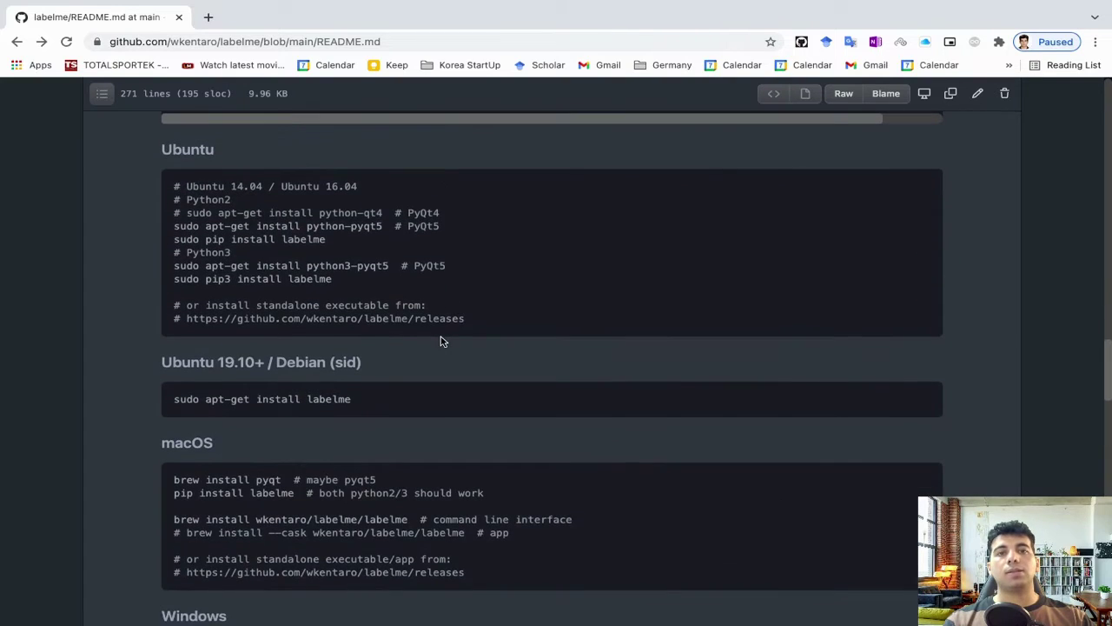
pyautogui.scroll(-11, 441, 341)
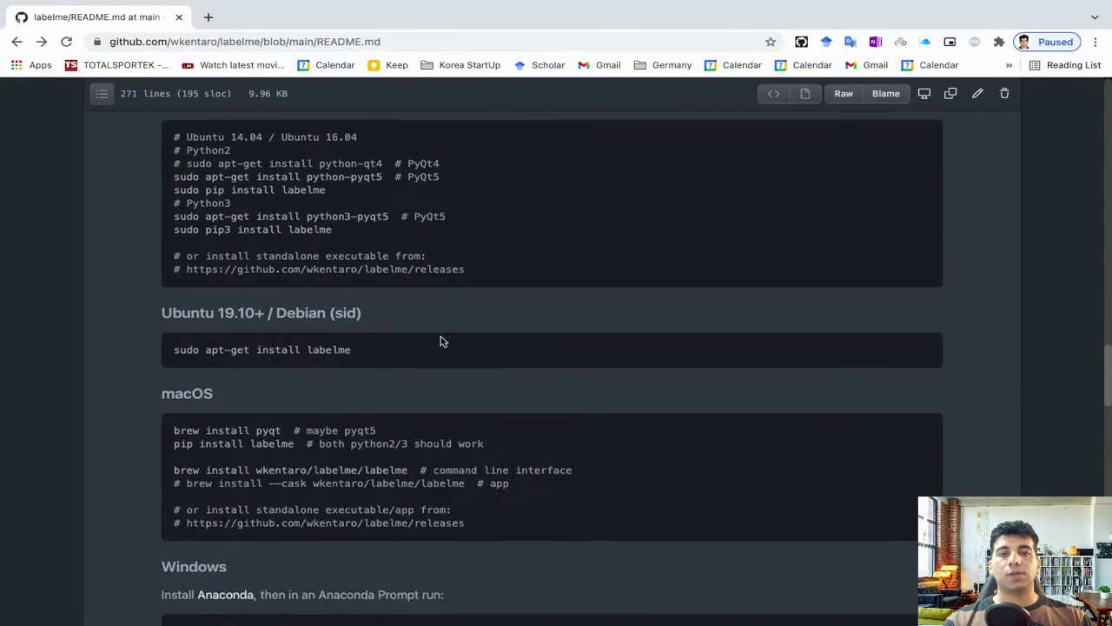
pyautogui.scroll(-20, 440, 342)
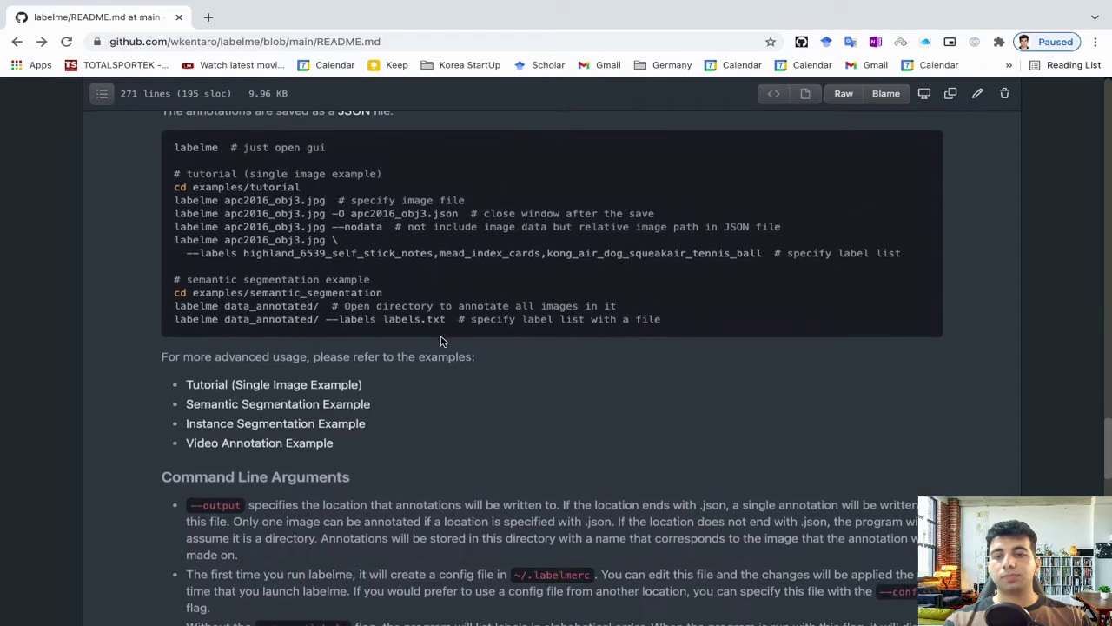
pyautogui.scroll(-12, 440, 342)
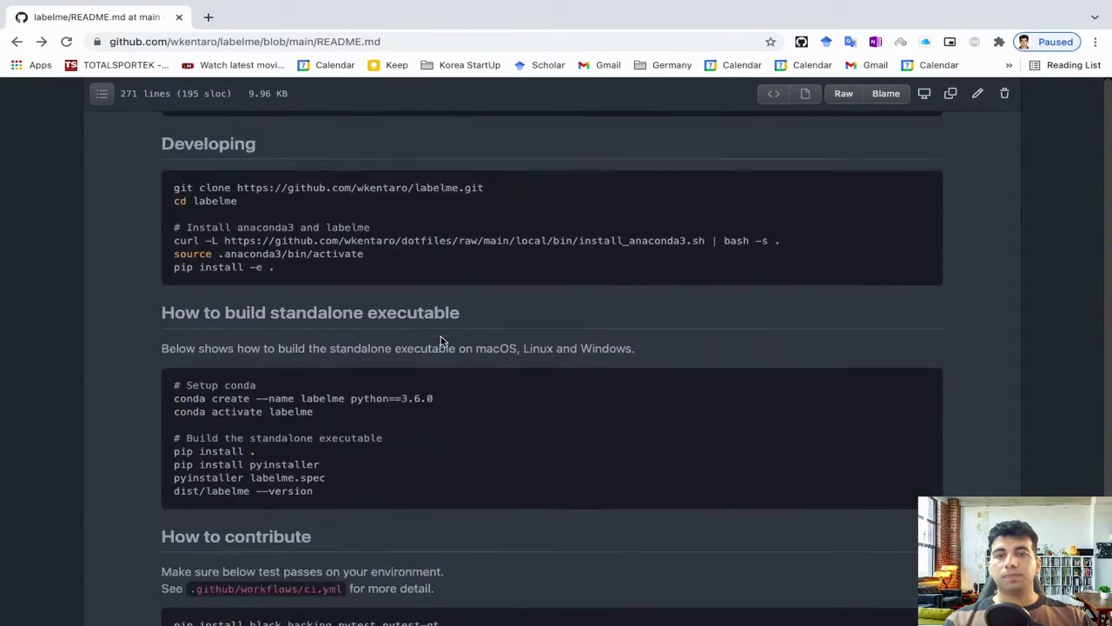
pyautogui.scroll(20, 441, 342)
pyautogui.scroll(20, 441, 341)
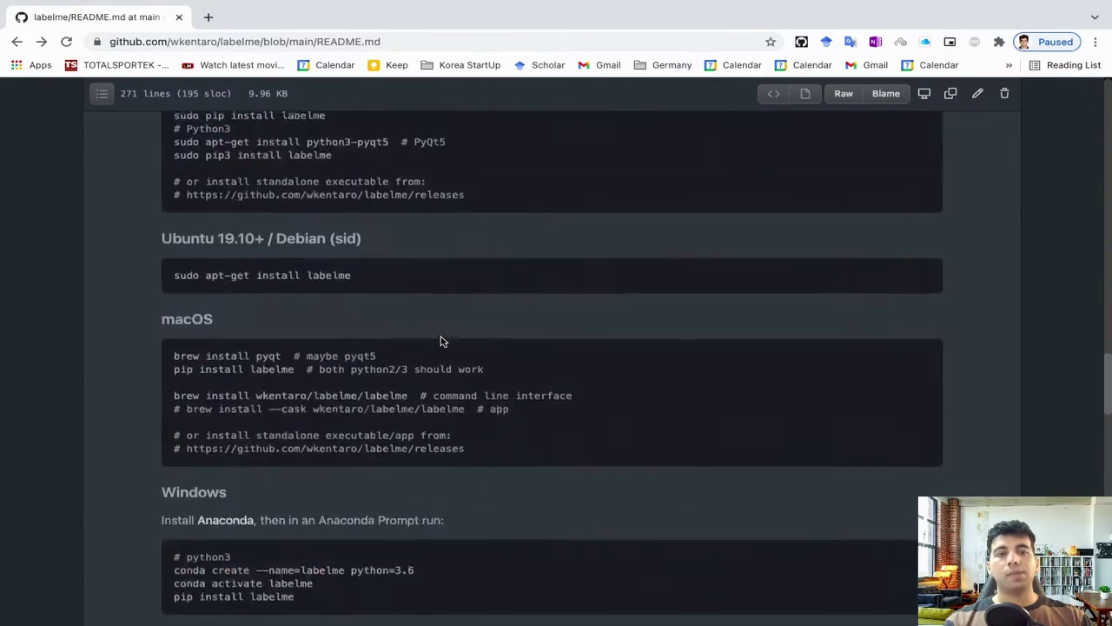
pyautogui.scroll(5, 440, 341)
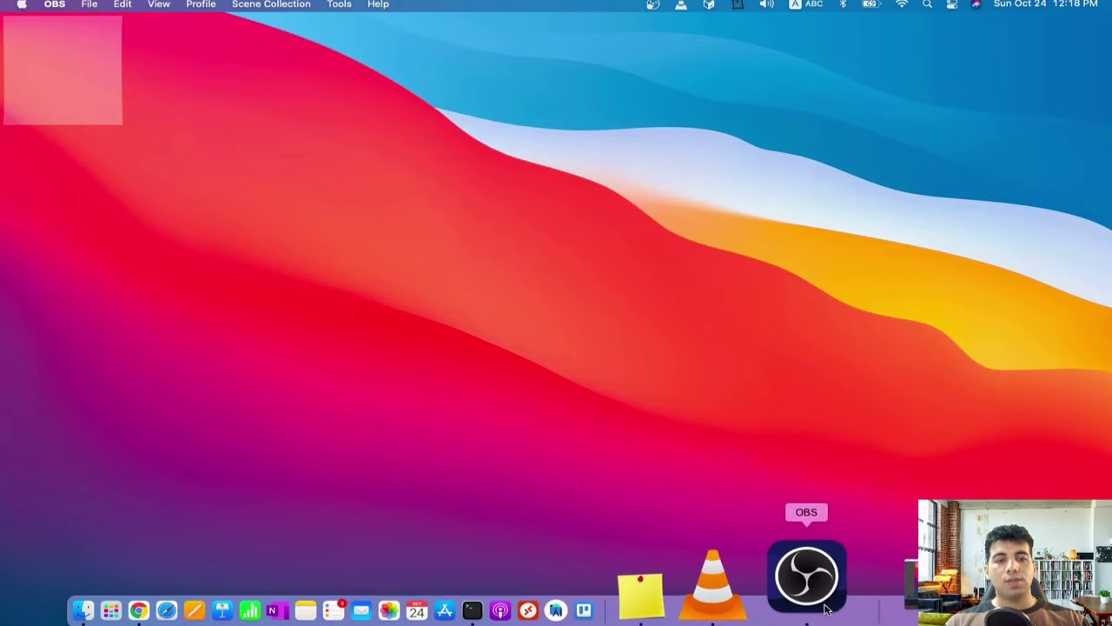
# Switch to Terminal and install the annotation tool with the command pip install labelme
pyautogui.click(569, 581)
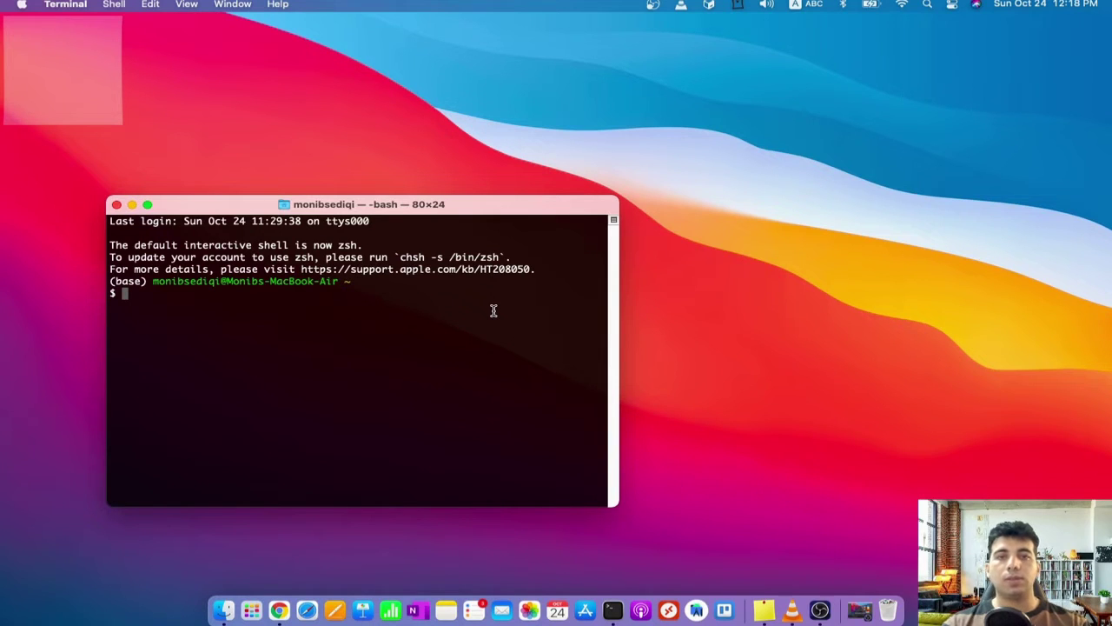
pyautogui.write('pip ')
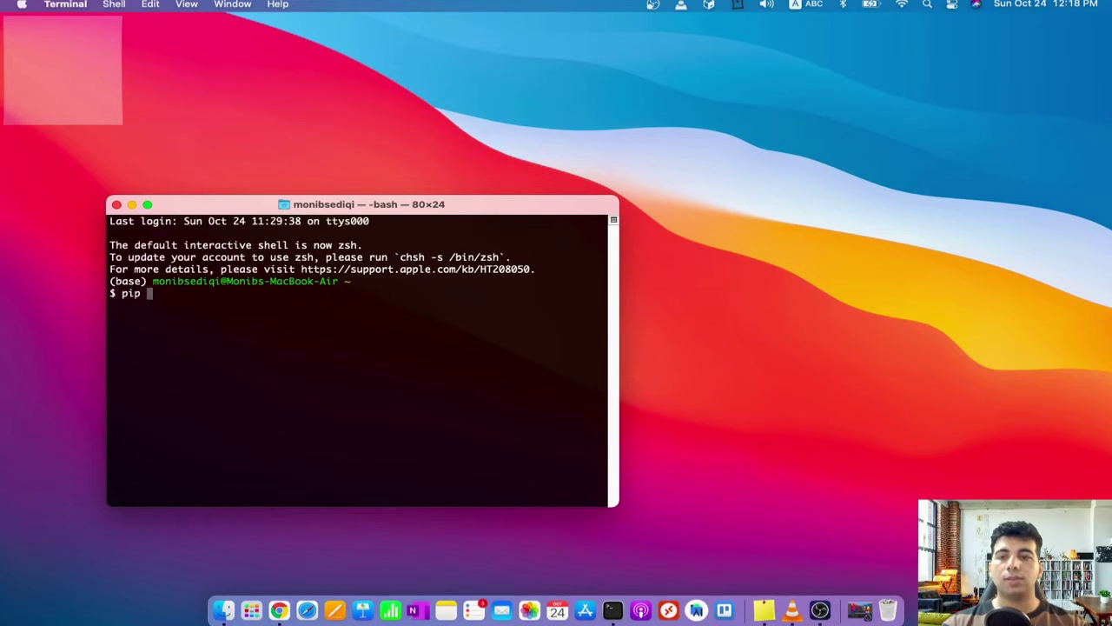
pyautogui.write('install ')
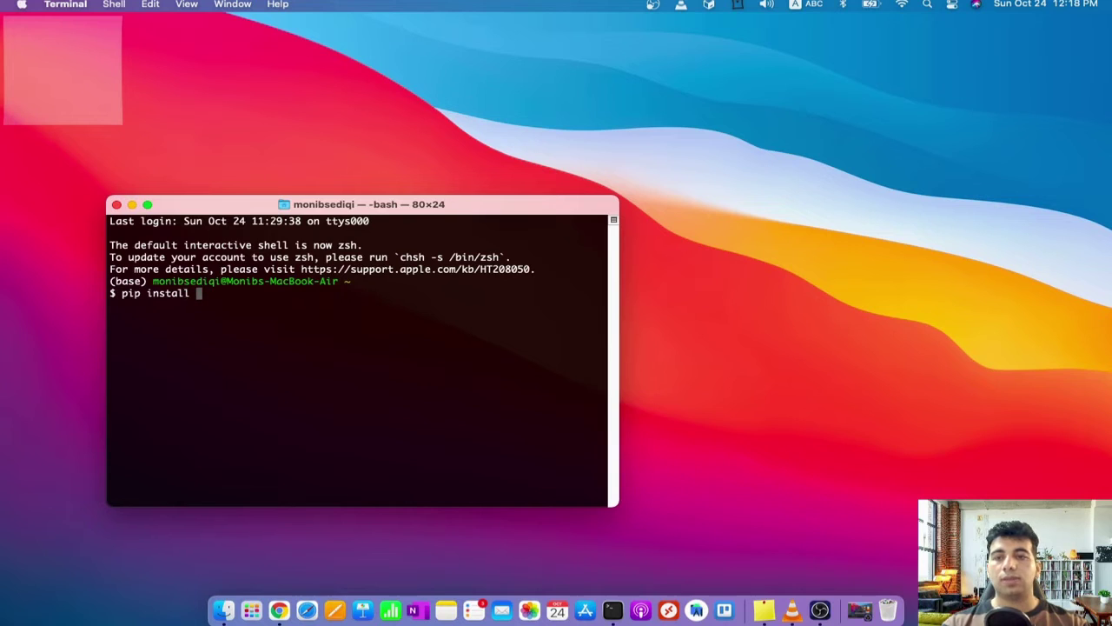
pyautogui.write('la')
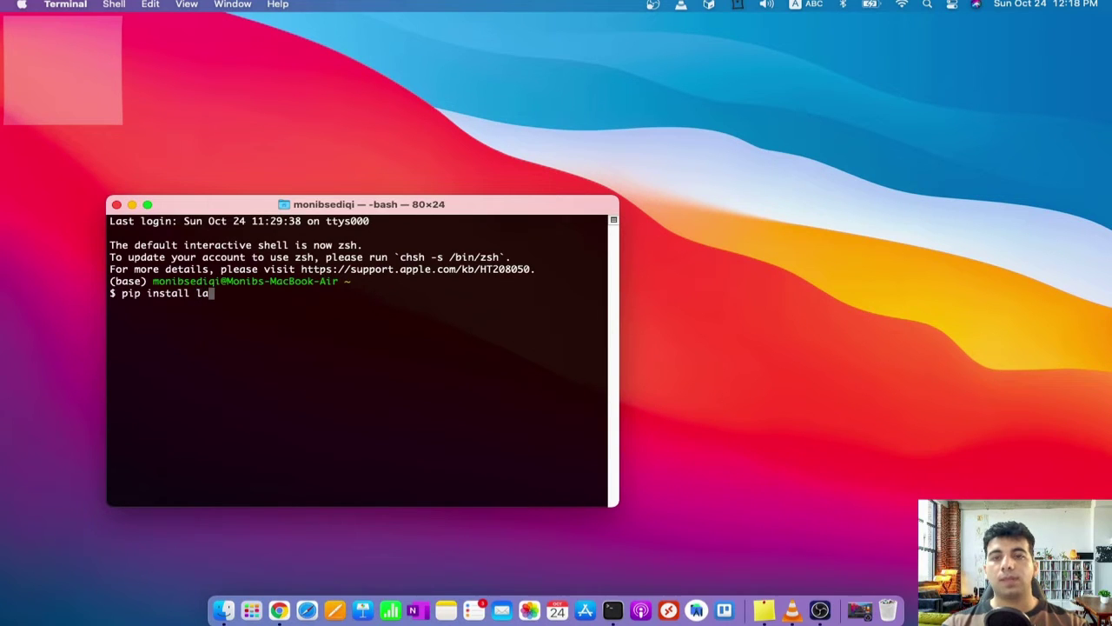
pyautogui.write('belme')
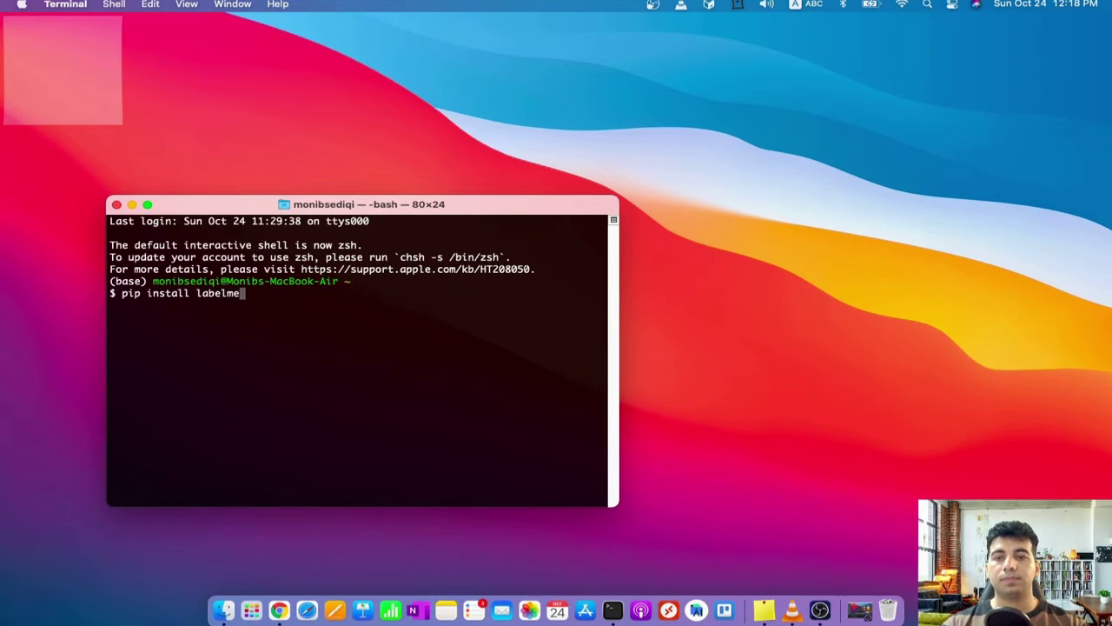
pyautogui.press('Return')
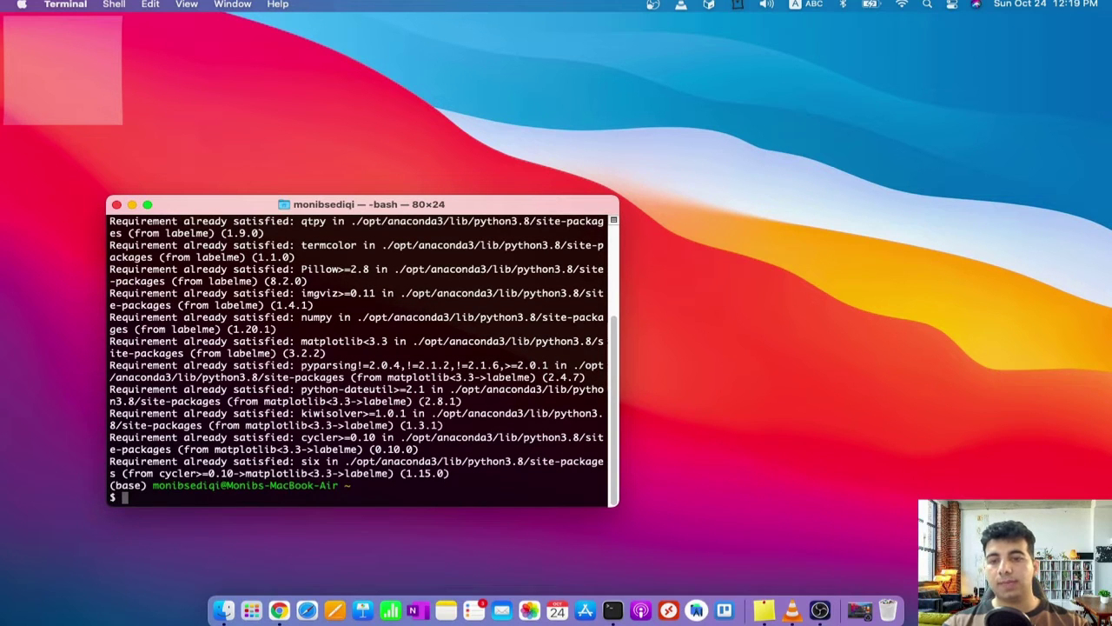
# Launch labelme from the command line, enlarge its window and load the image folder stored on the Desktop
pyautogui.write('labelme')
pyautogui.press('Return')
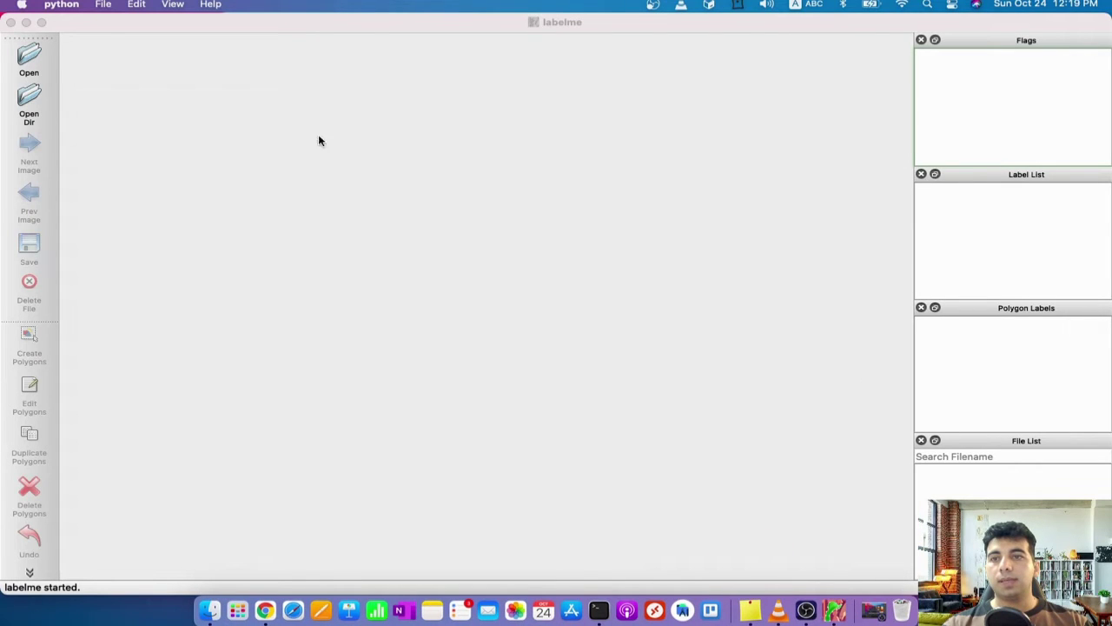
pyautogui.click(42, 22)
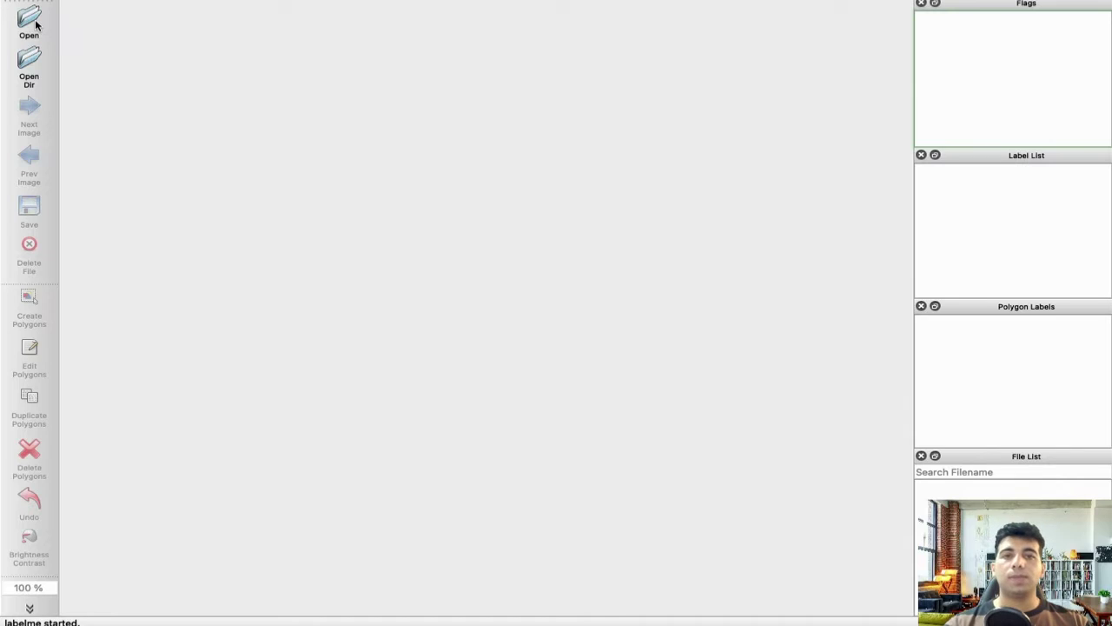
pyautogui.click(31, 62)
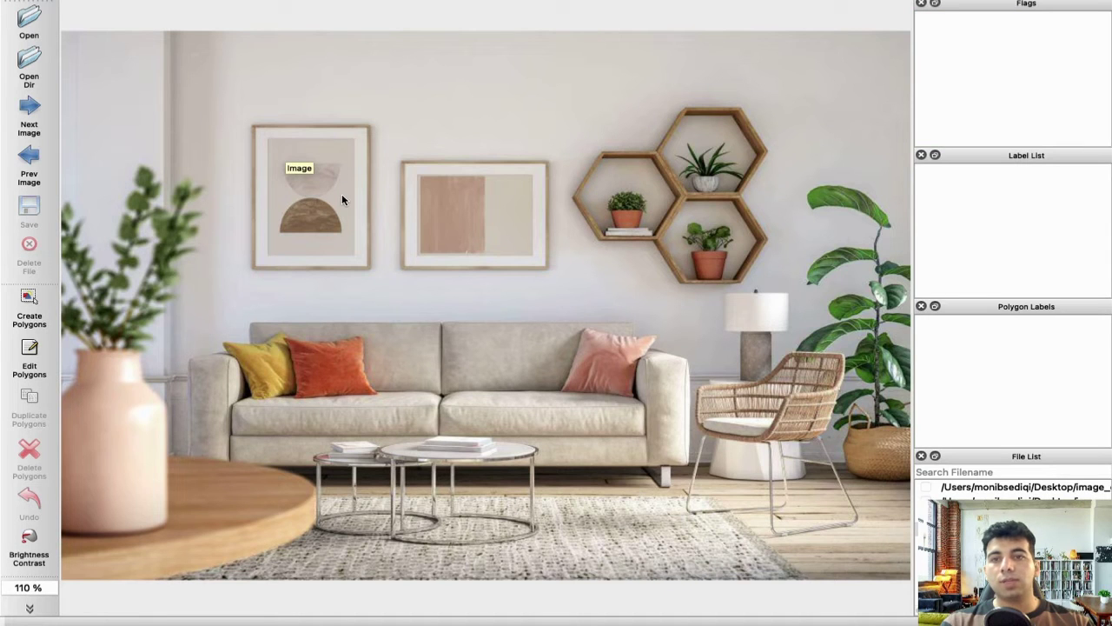
# Create a rectangle annotation enclosing the whole couch with its cushions and label it sofa, leaving the group ID empty
pyautogui.rightClick(342, 197)
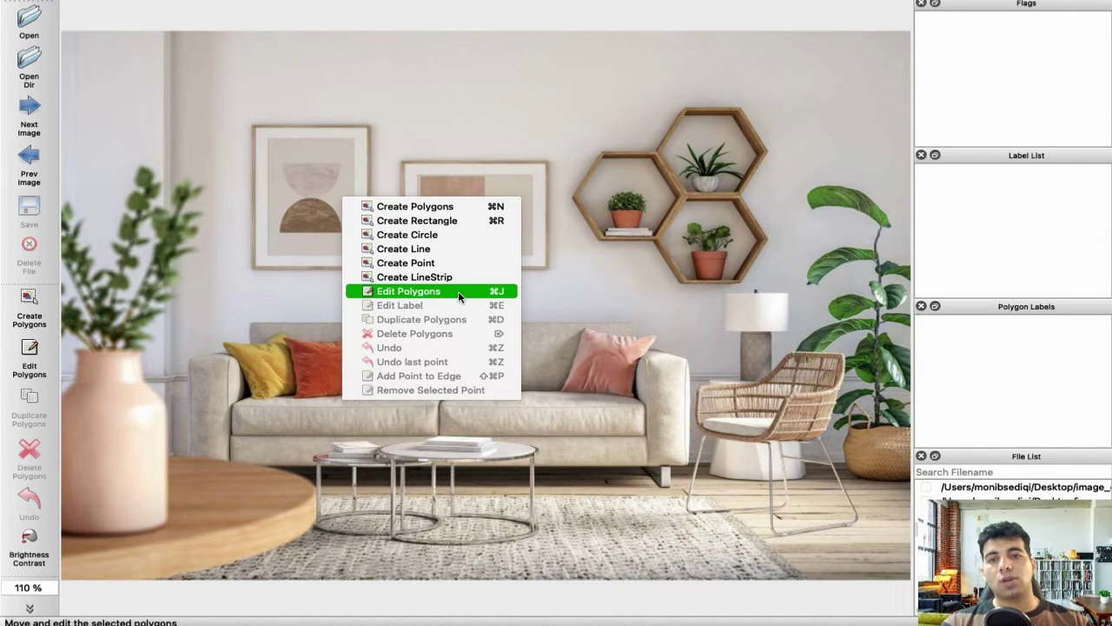
pyautogui.click(437, 221)
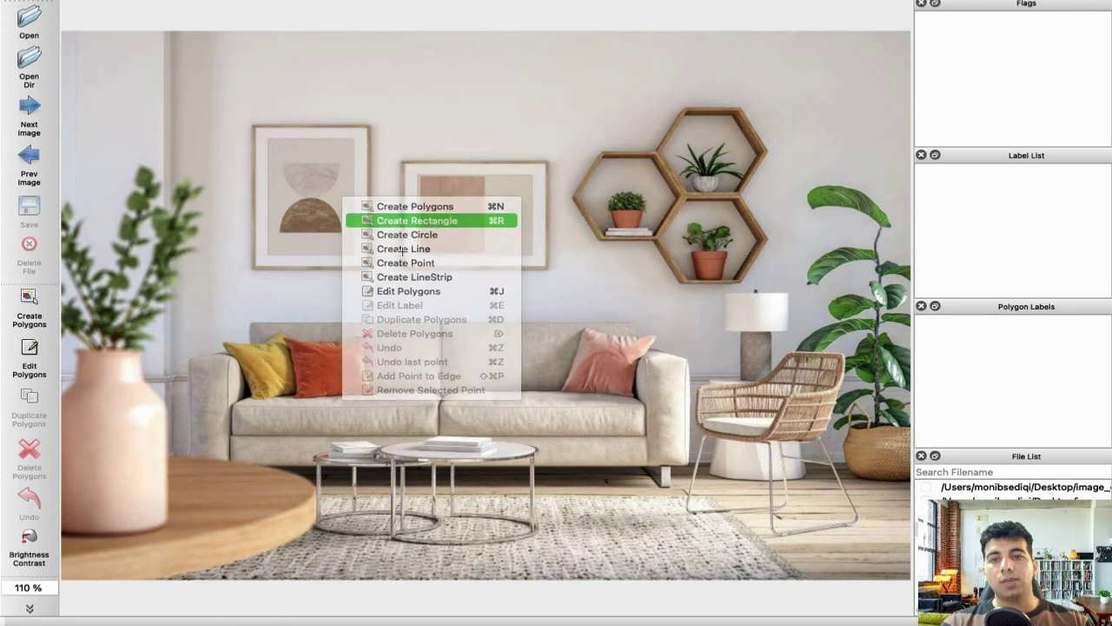
pyautogui.click(194, 306)
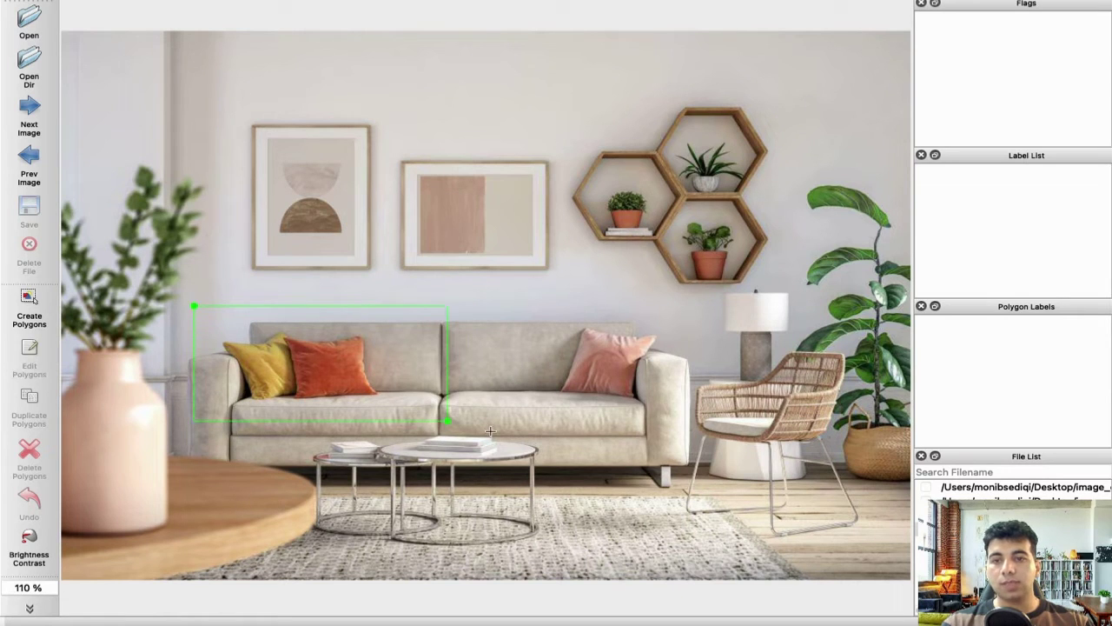
pyautogui.click(691, 475)
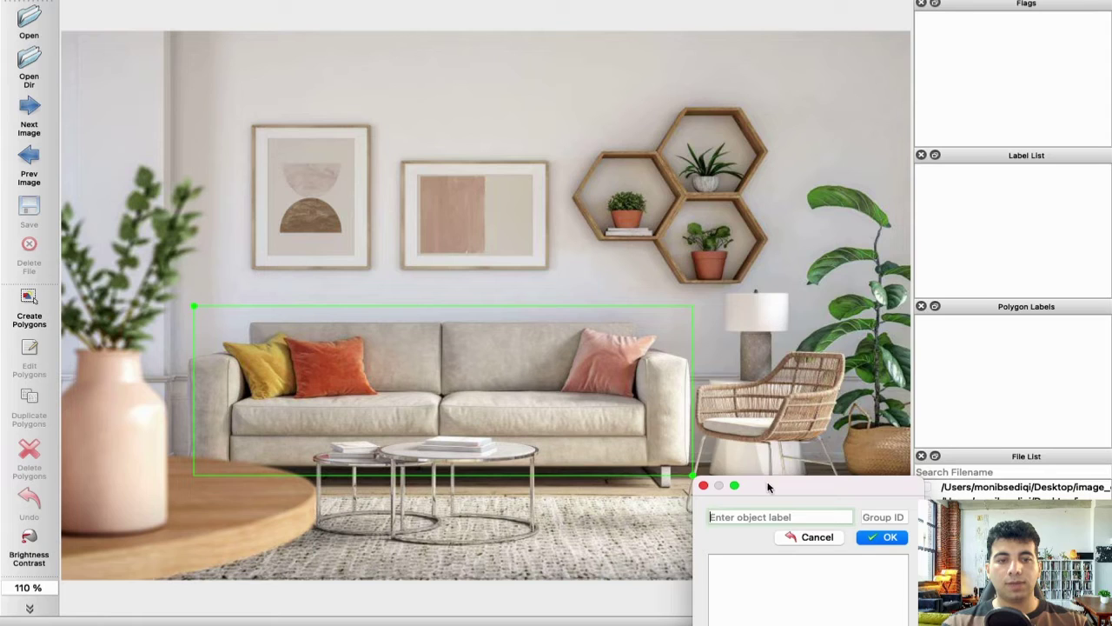
pyautogui.write('sofa')
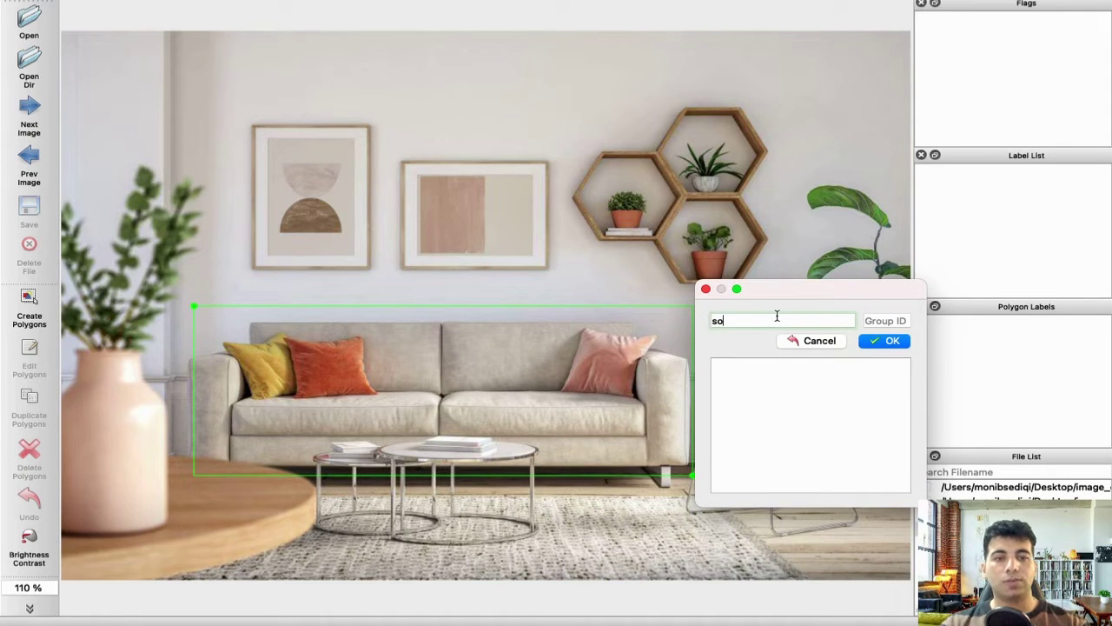
pyautogui.click(883, 320)
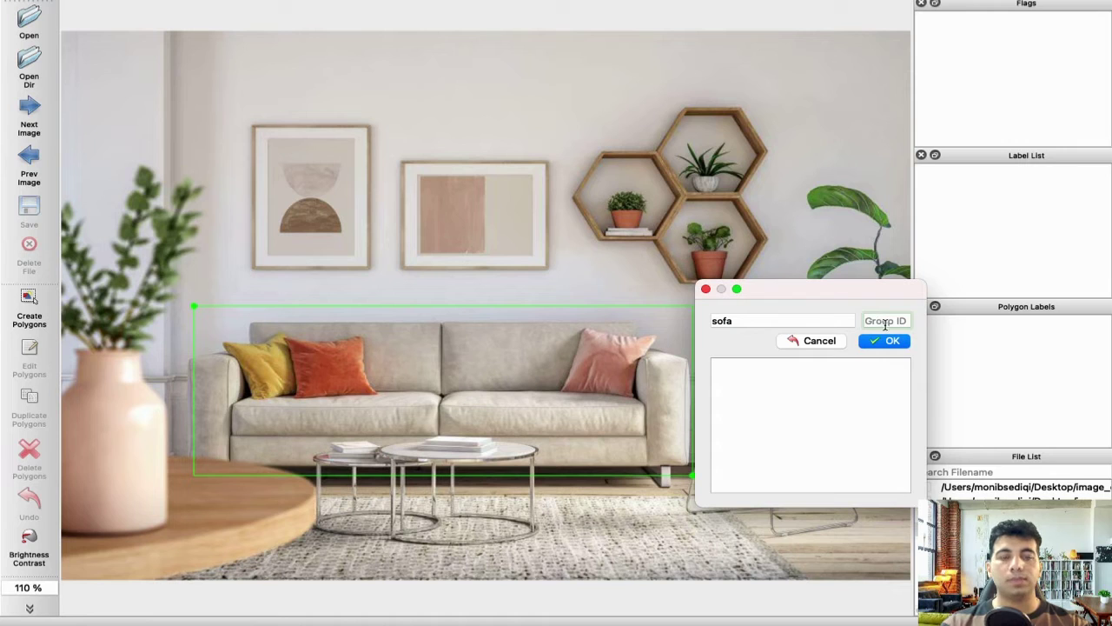
pyautogui.click(887, 340)
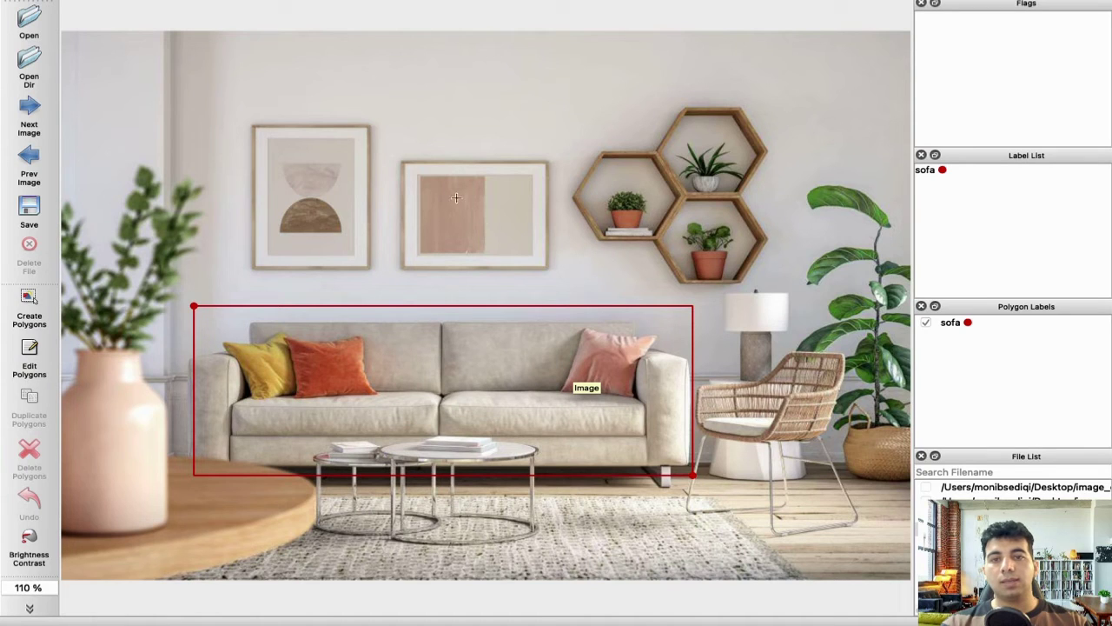
# Draw a rectangle around the landscape-format picture on the wall above the couch and label it photo_frame
pyautogui.click(403, 165)
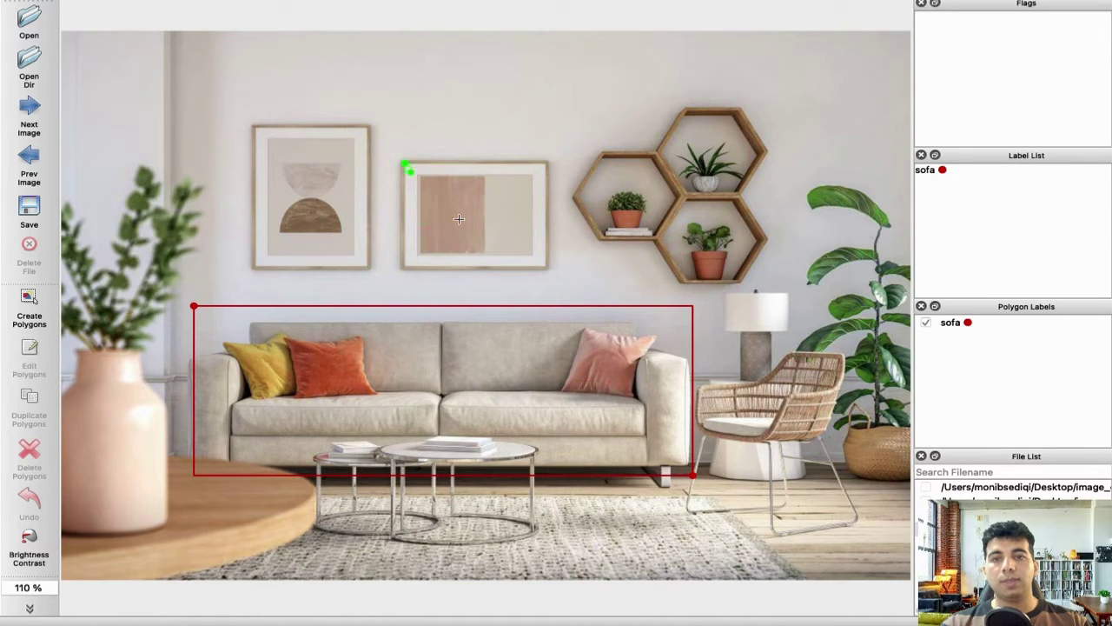
pyautogui.click(548, 269)
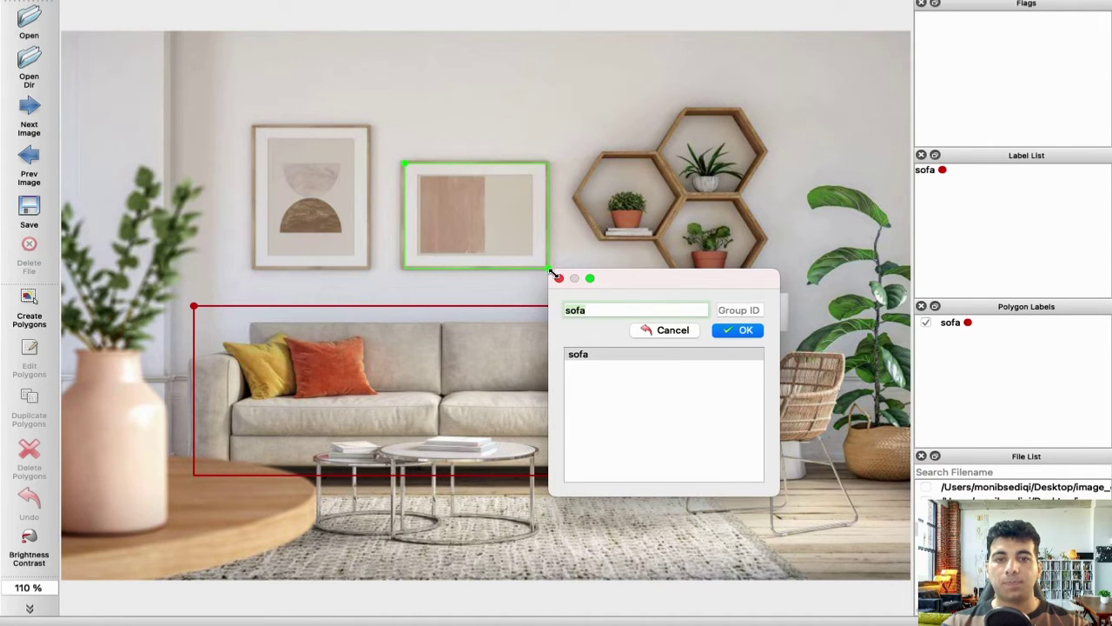
pyautogui.write('photo_frame')
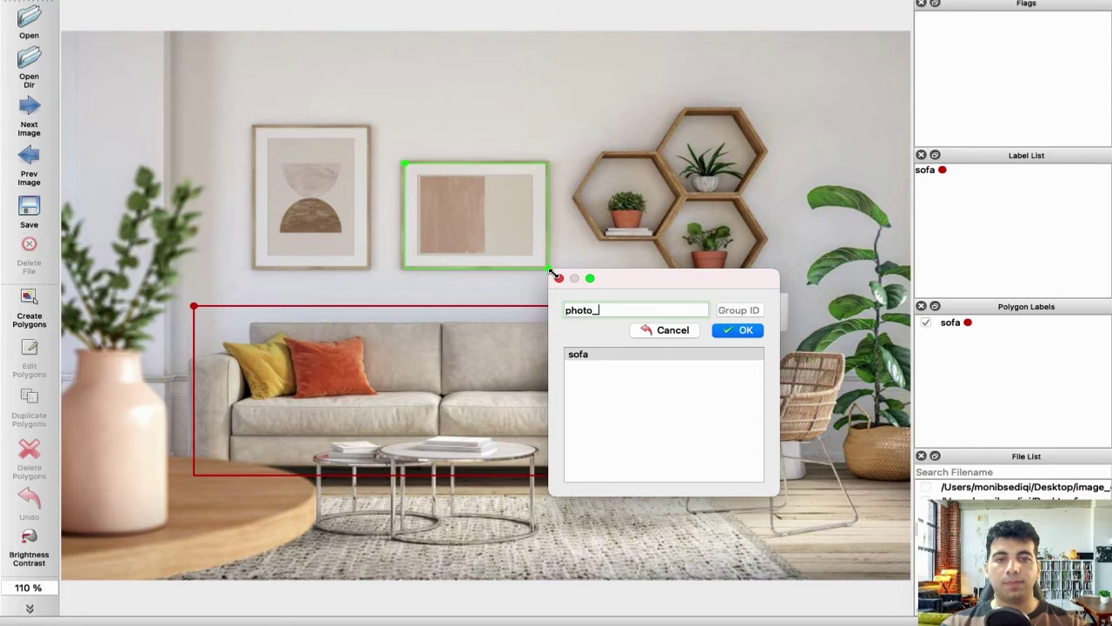
pyautogui.press('Return')
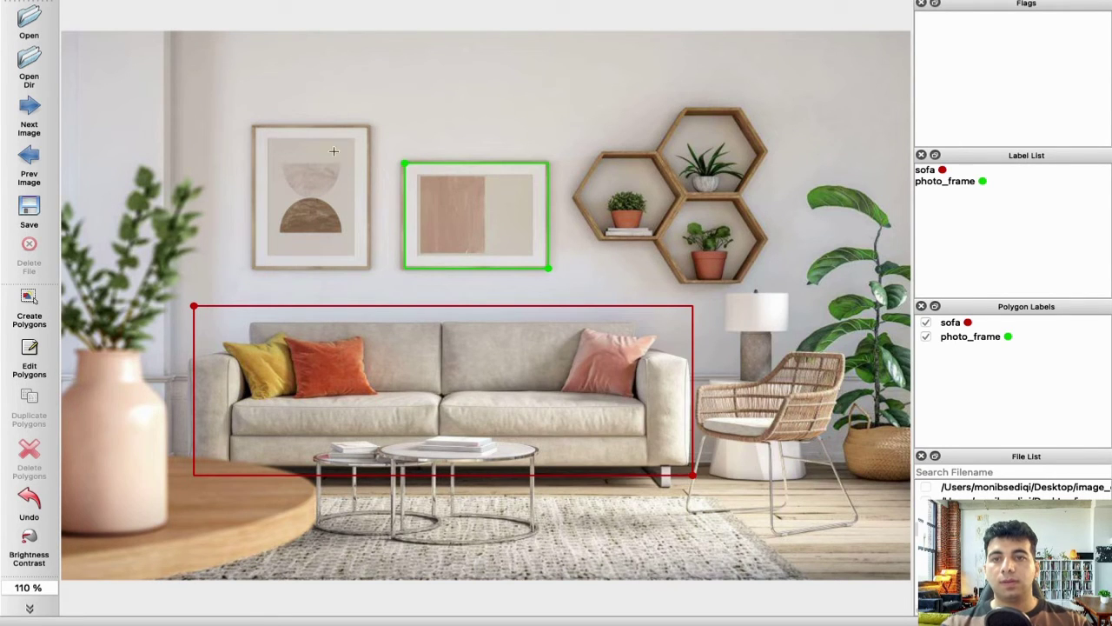
# Enclose the portrait-format picture with the half-circle artwork in a rectangle and label it photo_frame
pyautogui.click(370, 268)
pyautogui.press('End')
pyautogui.press('Return')
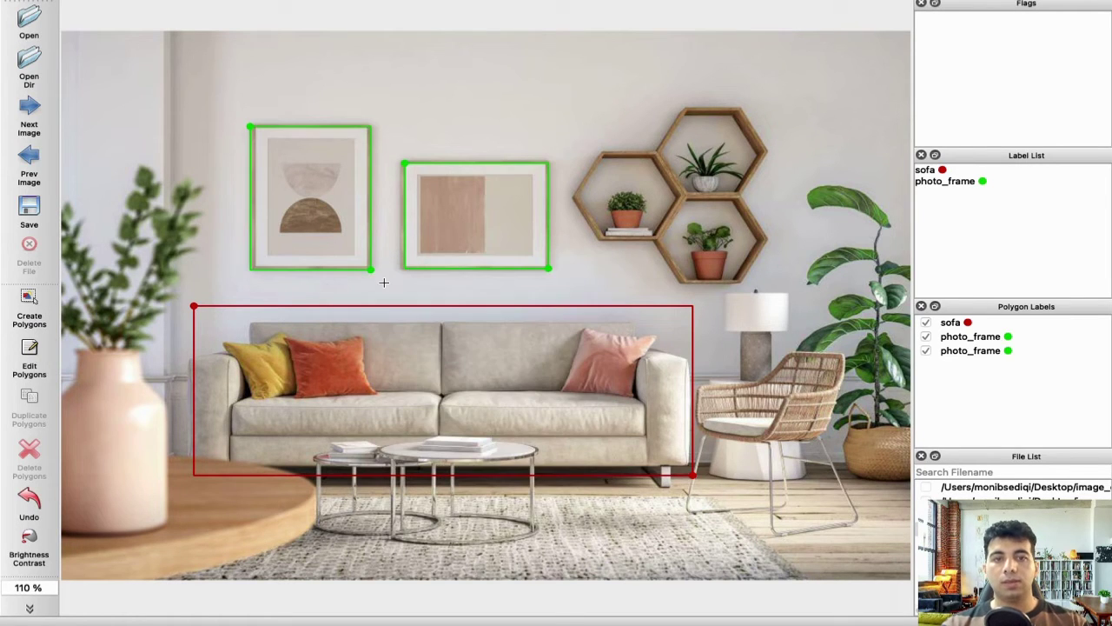
# Trace a closed polygon around the outer outline of the three joined hexagonal wall shelves and label it shelve
pyautogui.rightClick(646, 202)
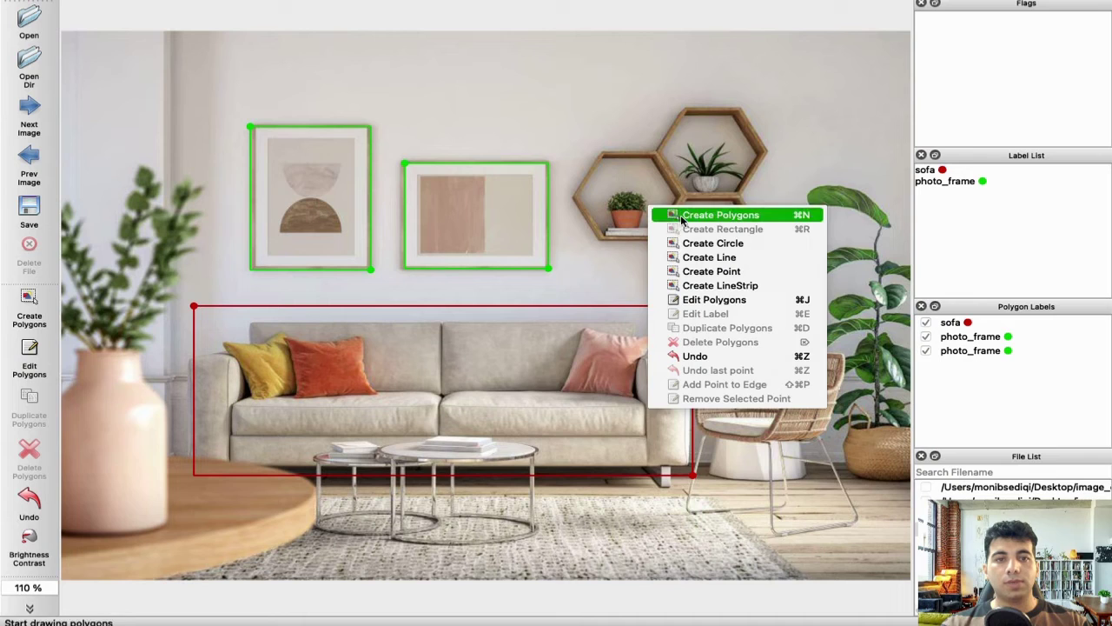
pyautogui.click(680, 214)
pyautogui.click(654, 151)
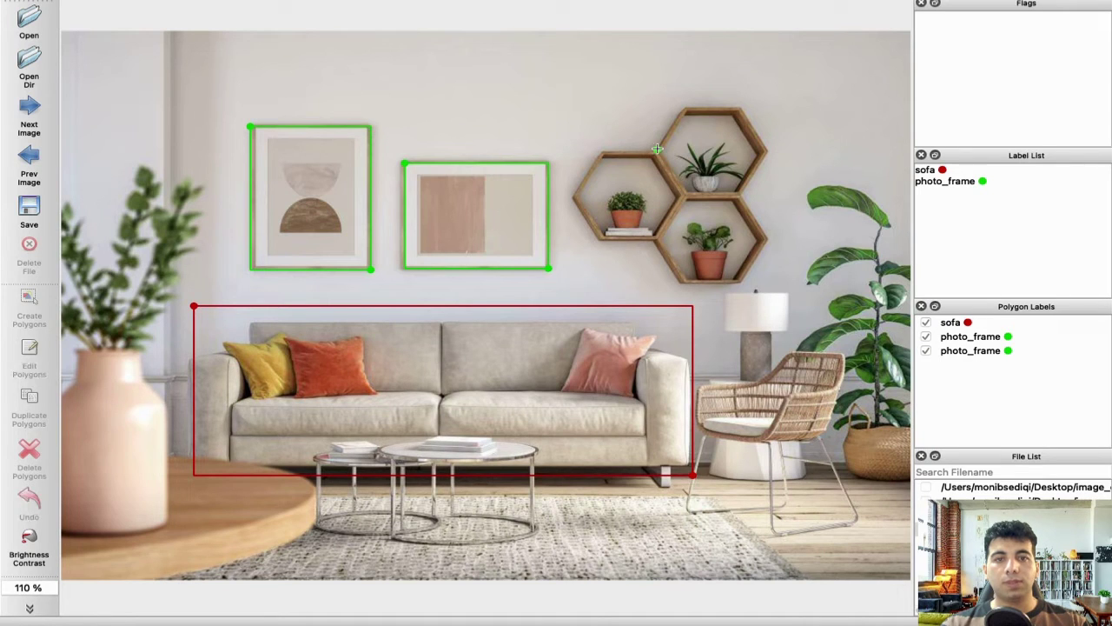
pyautogui.click(573, 196)
pyautogui.click(600, 239)
pyautogui.click(657, 236)
pyautogui.click(686, 283)
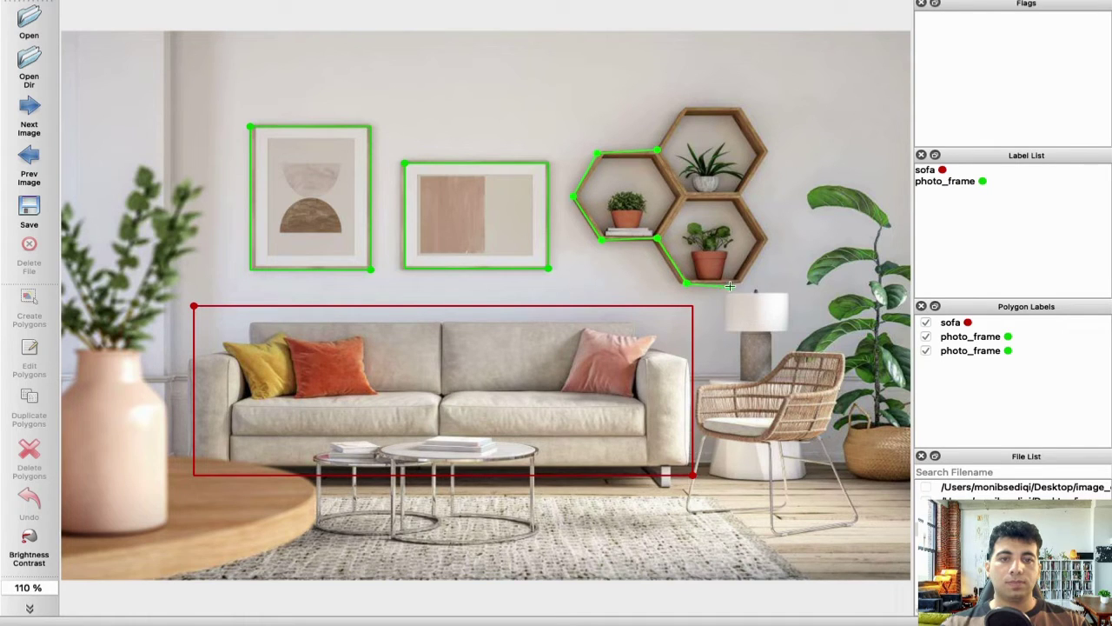
pyautogui.click(738, 281)
pyautogui.click(768, 240)
pyautogui.click(738, 195)
pyautogui.click(769, 150)
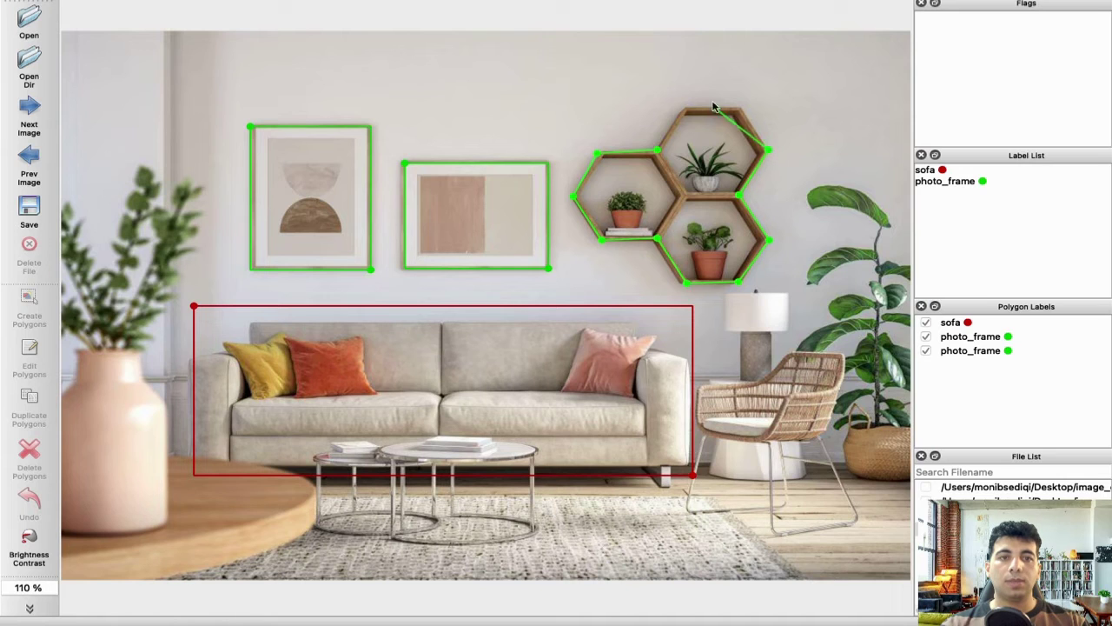
pyautogui.click(739, 107)
pyautogui.click(686, 109)
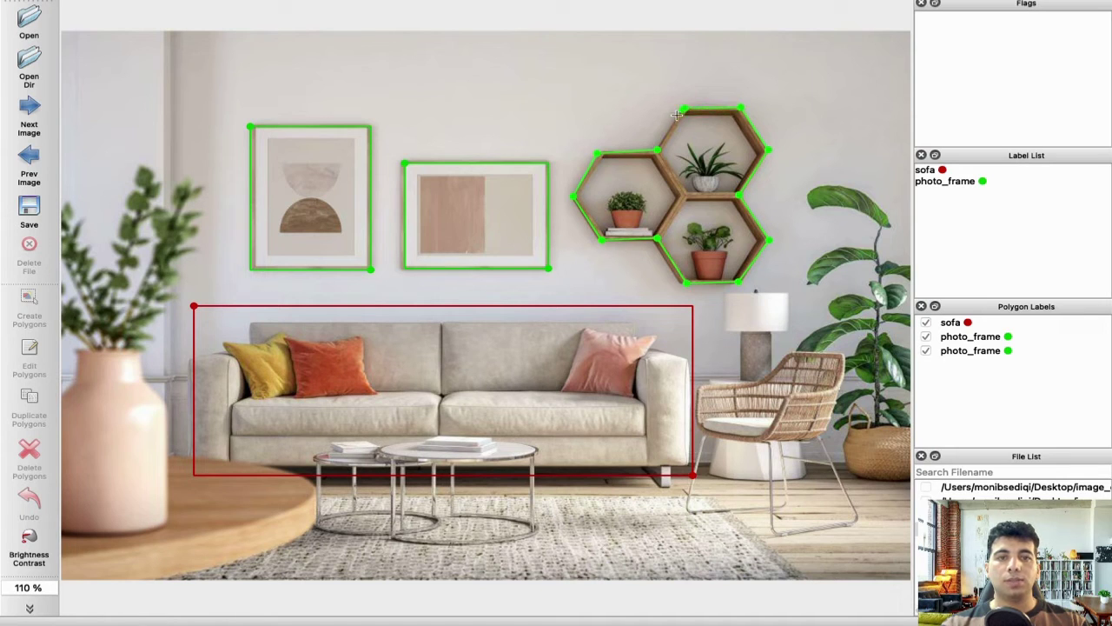
pyautogui.click(658, 151)
pyautogui.write('shelve')
pyautogui.press('Return')
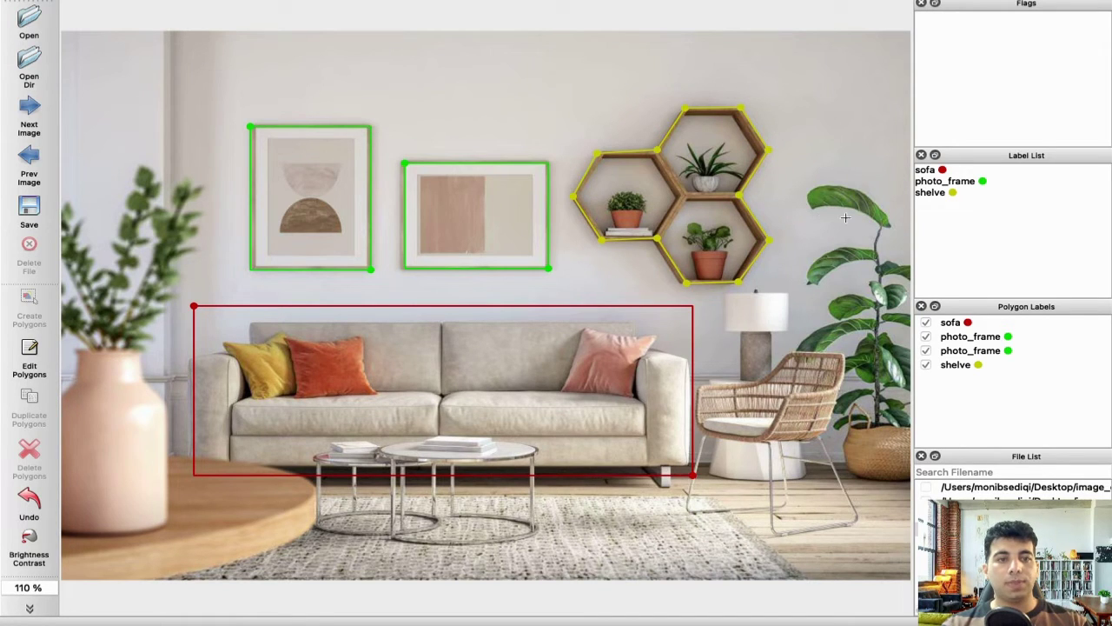
# Trace a closed polygon along the leaves and stem of the tall plant in the woven basket and label it plant
pyautogui.click(880, 224)
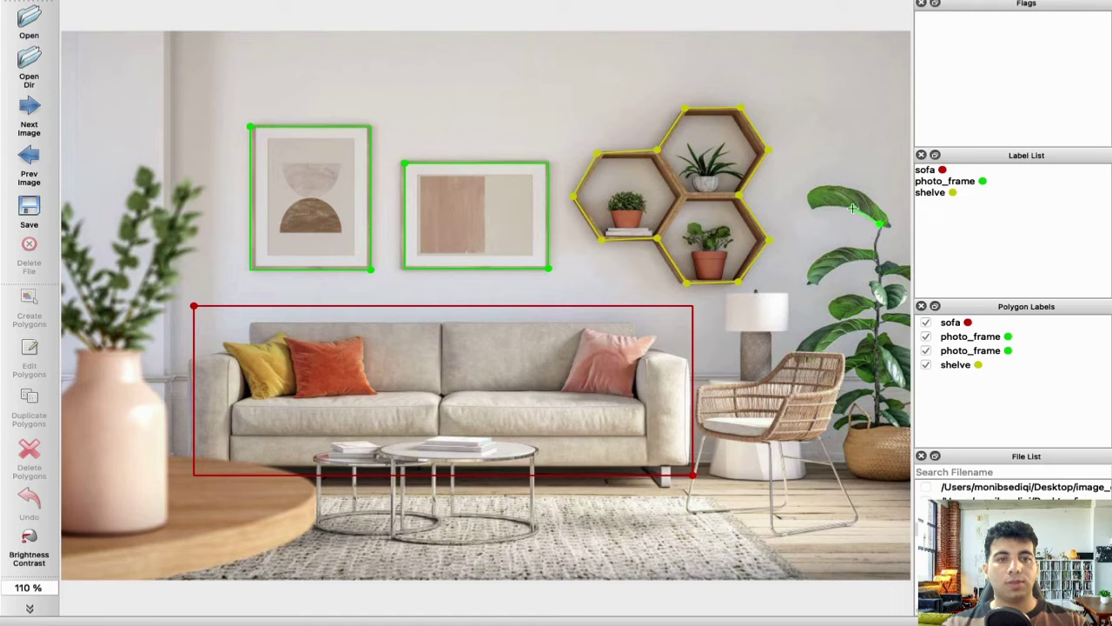
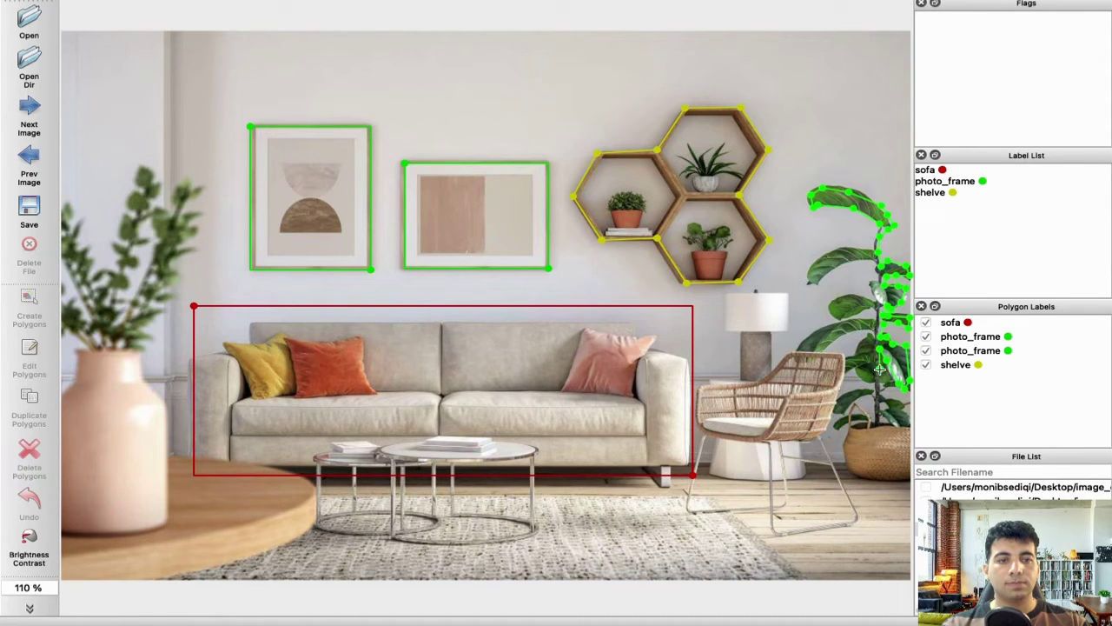
pyautogui.click(892, 423)
pyautogui.click(875, 417)
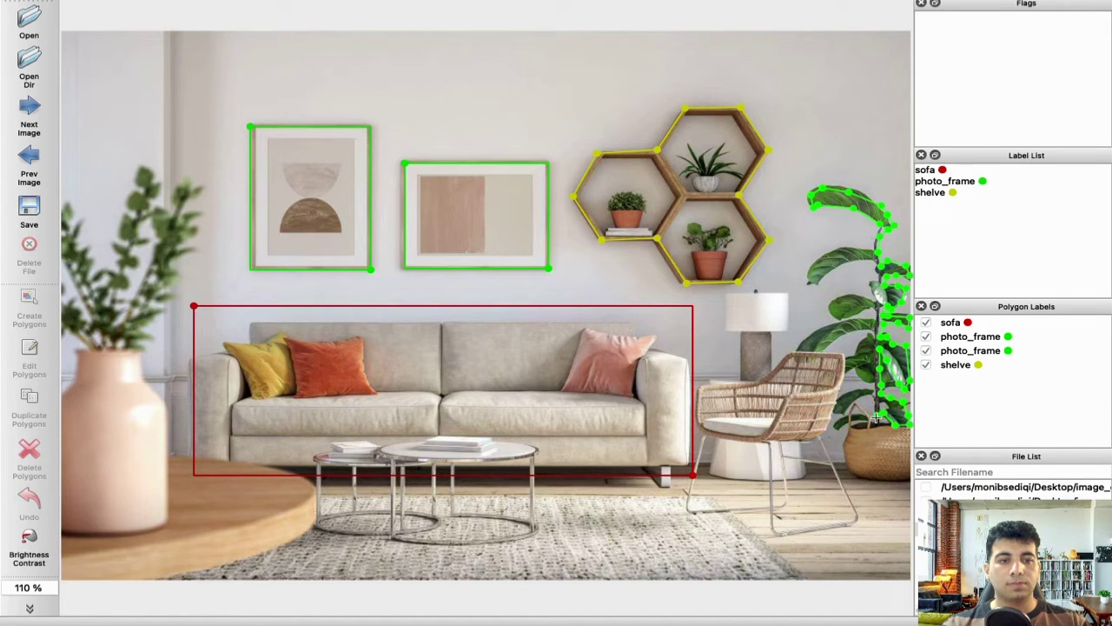
pyautogui.click(858, 420)
pyautogui.click(838, 423)
pyautogui.click(852, 408)
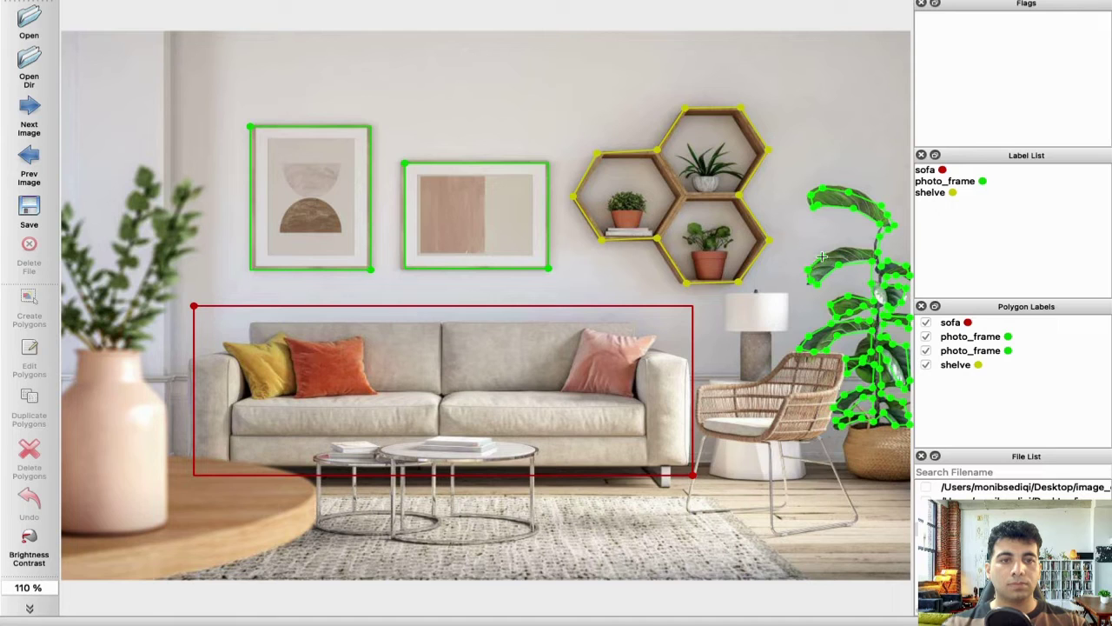
pyautogui.click(876, 225)
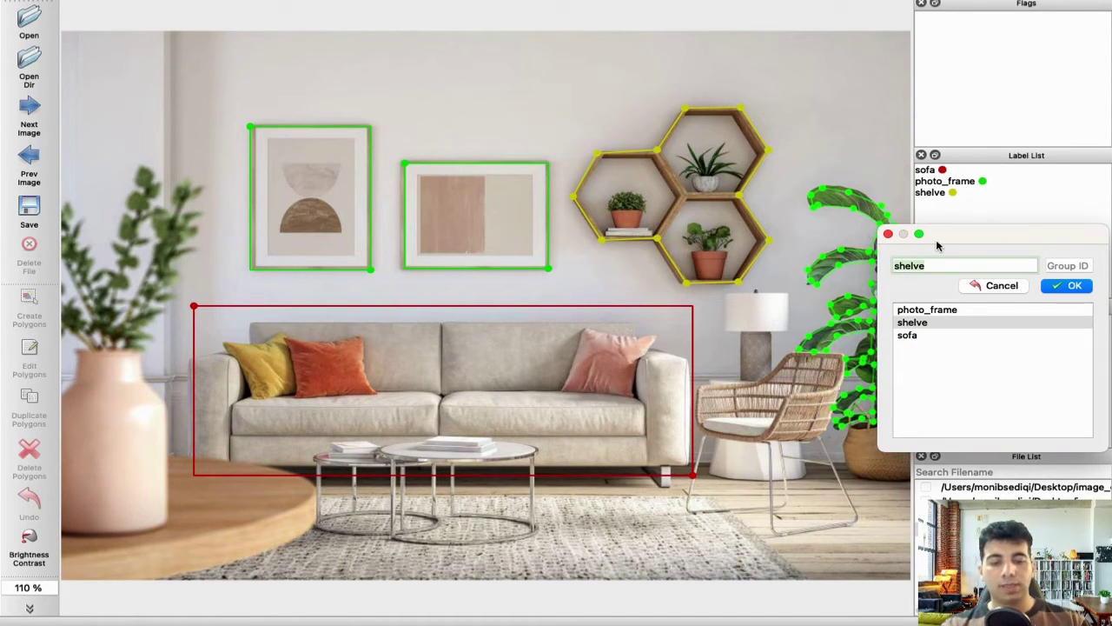
pyautogui.write('plant')
pyautogui.press('Return')
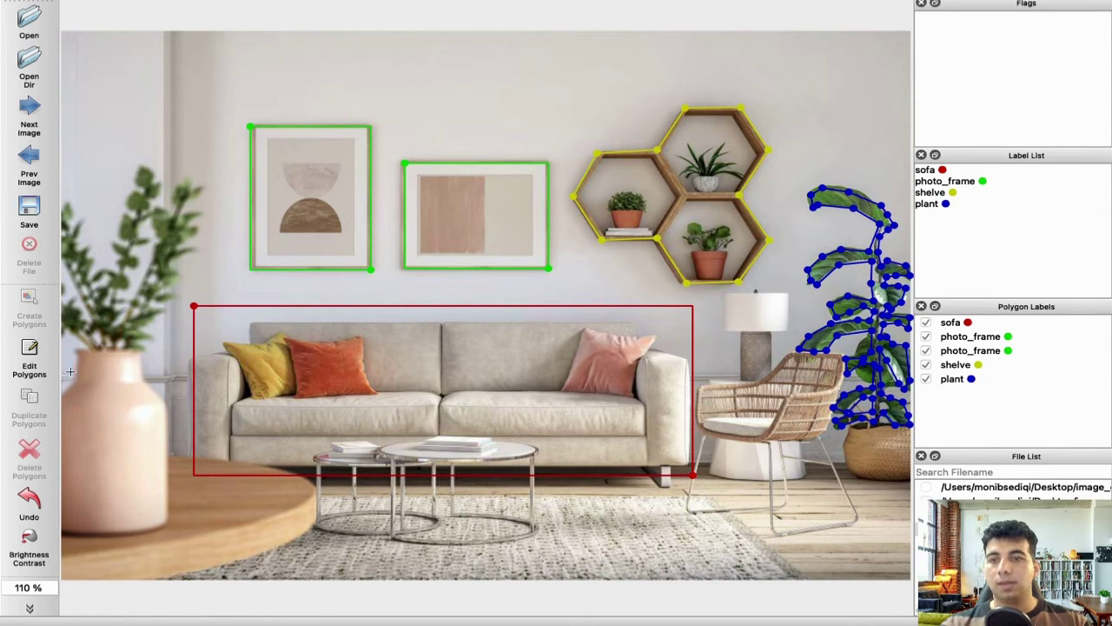
# Draw a circle annotation centred on the white lampshade behind the wicker chair and label it lamp
pyautogui.rightClick(320, 277)
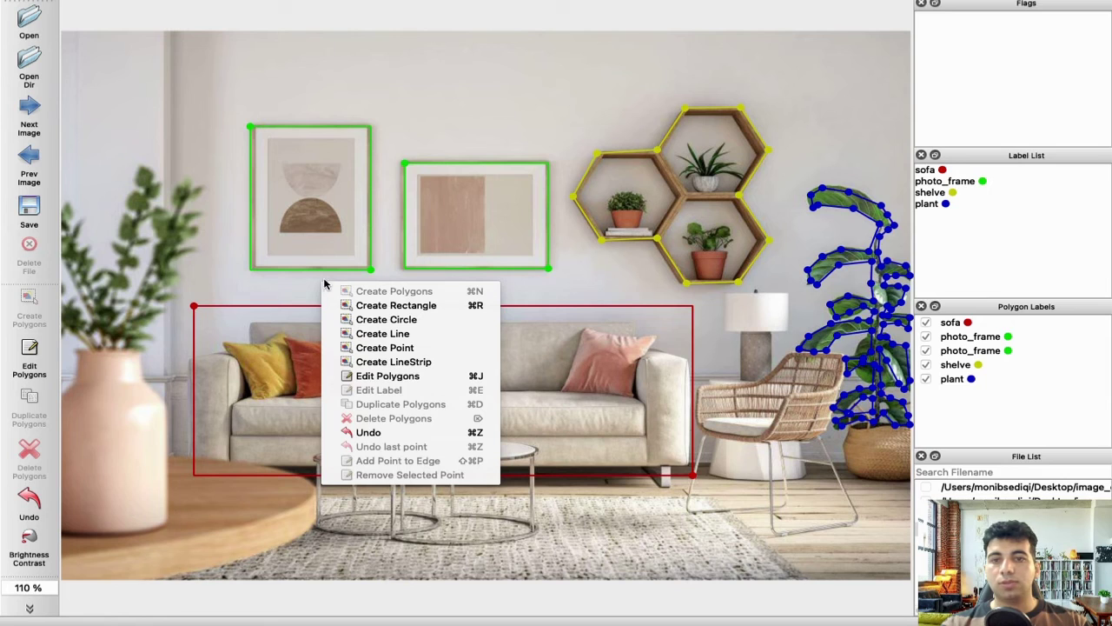
pyautogui.click(386, 321)
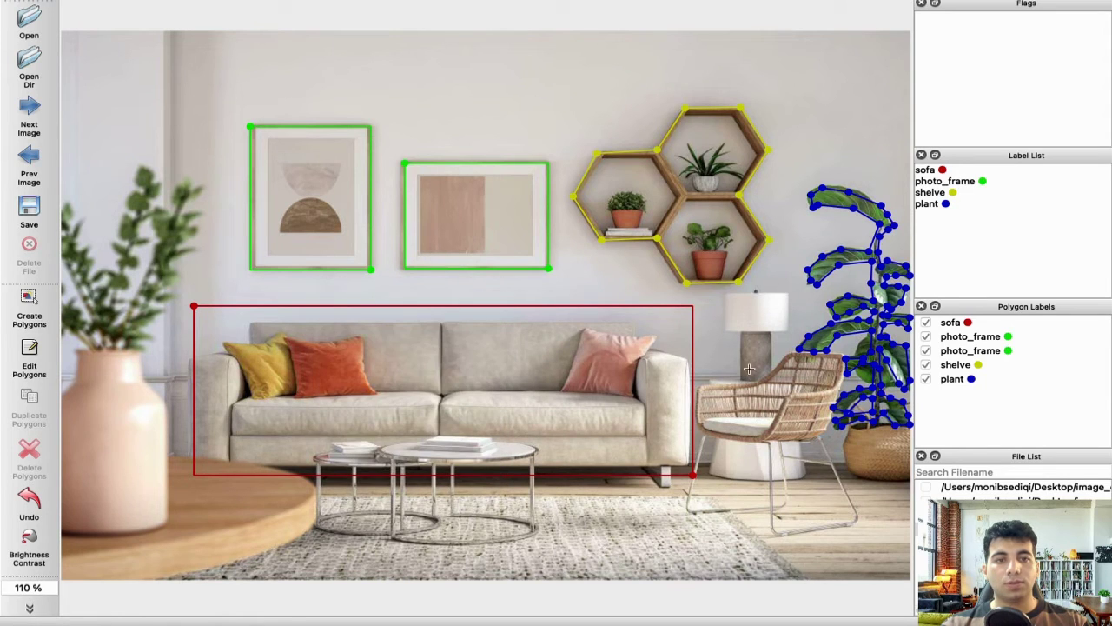
pyautogui.click(756, 309)
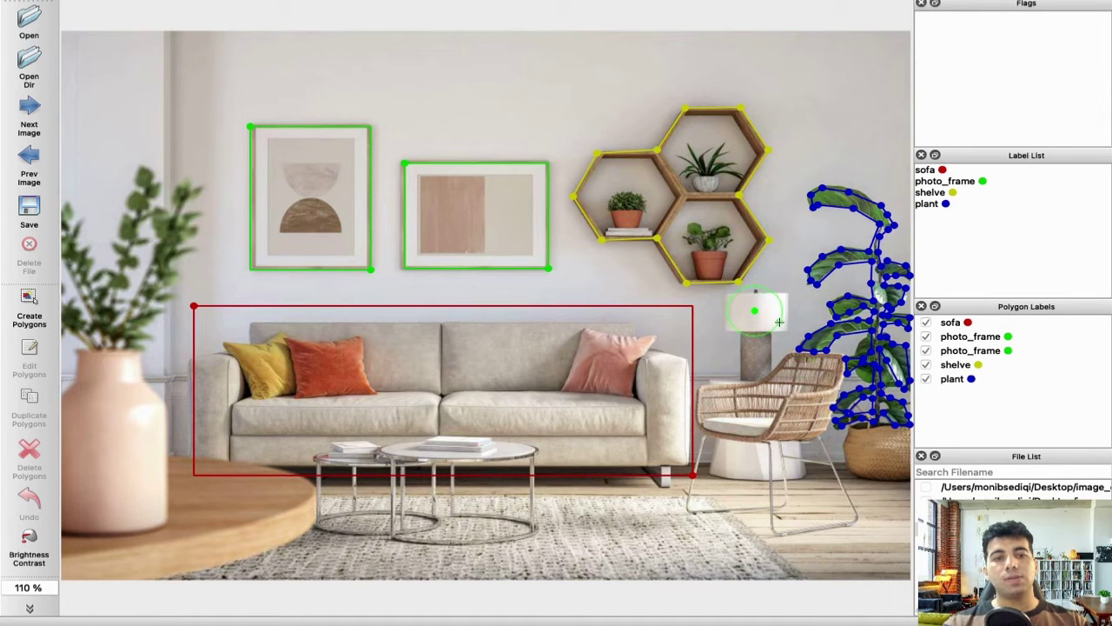
pyautogui.click(783, 326)
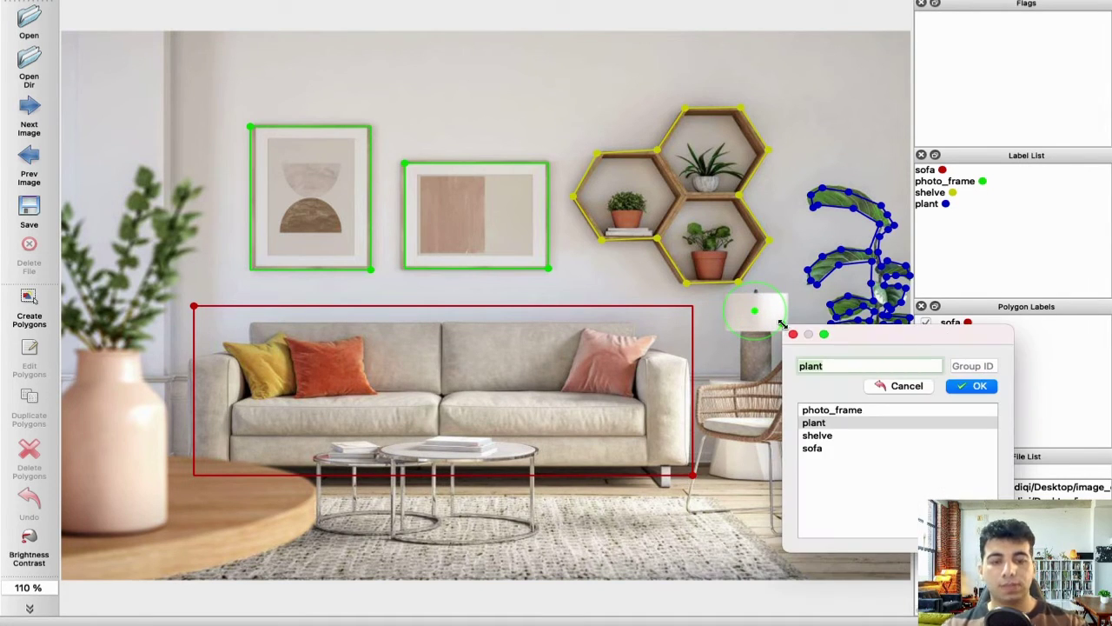
pyautogui.write('lamp')
pyautogui.press('Return')
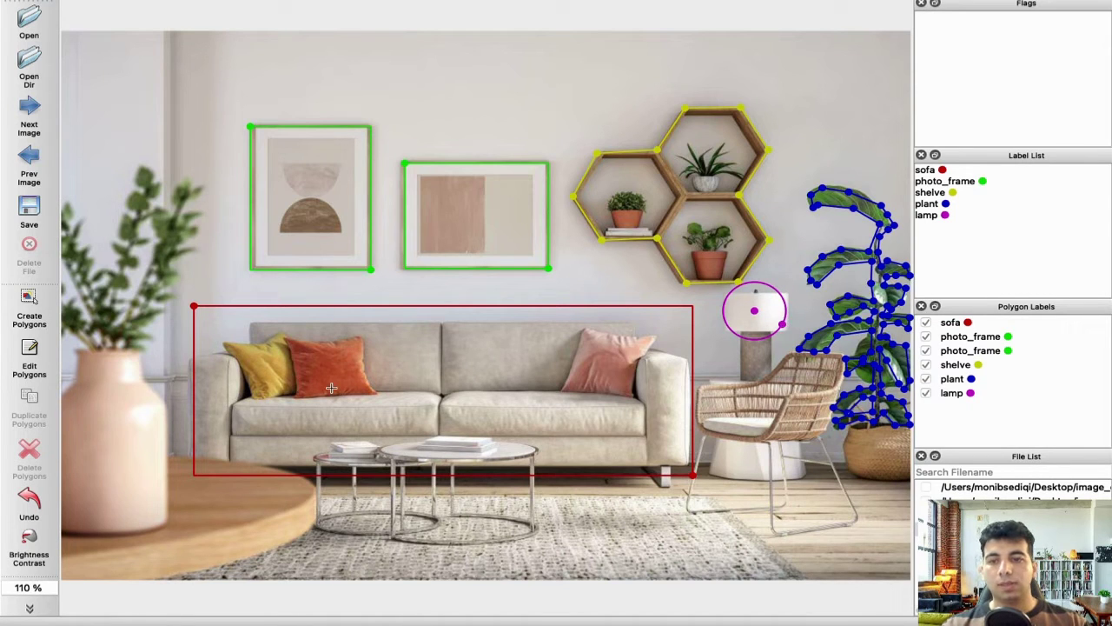
# Draw a circle annotation centred on the body of the pink vase in the foreground and label it vase
pyautogui.click(110, 447)
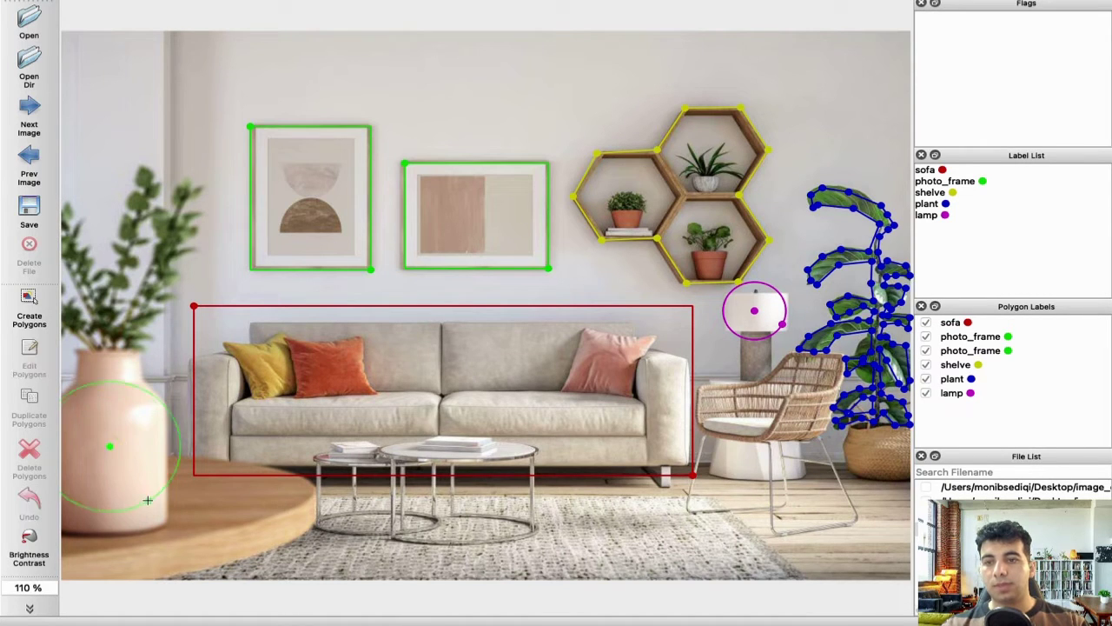
pyautogui.click(159, 528)
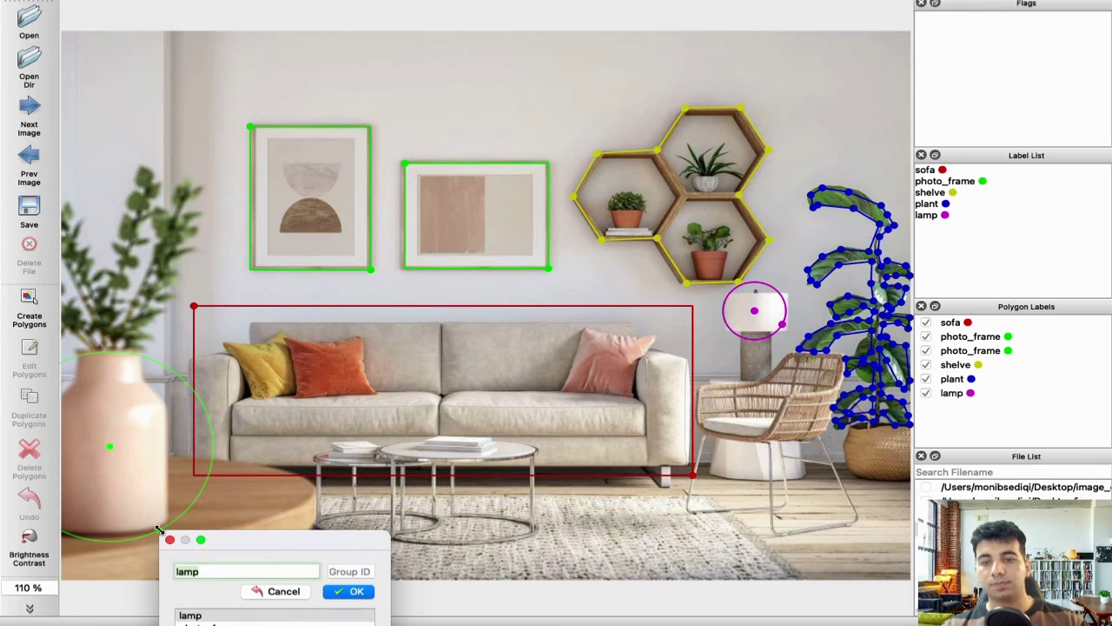
pyautogui.write('v')
pyautogui.press('Escape')
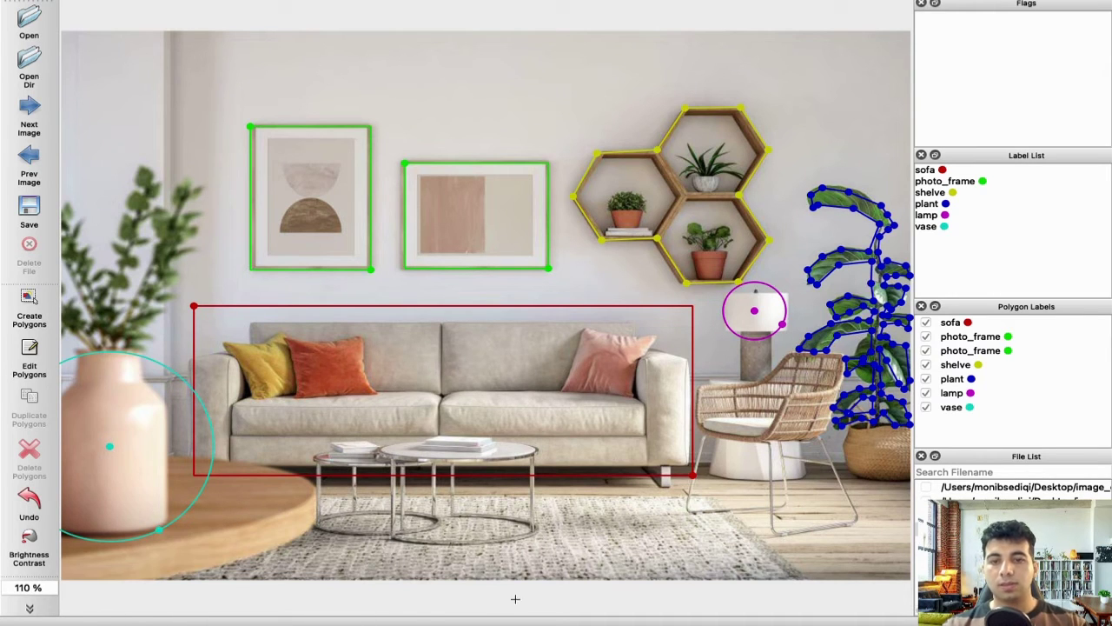
# Draw a circle annotation around the larger round coffee table in front of the couch and label it sofa_table
pyautogui.click(462, 498)
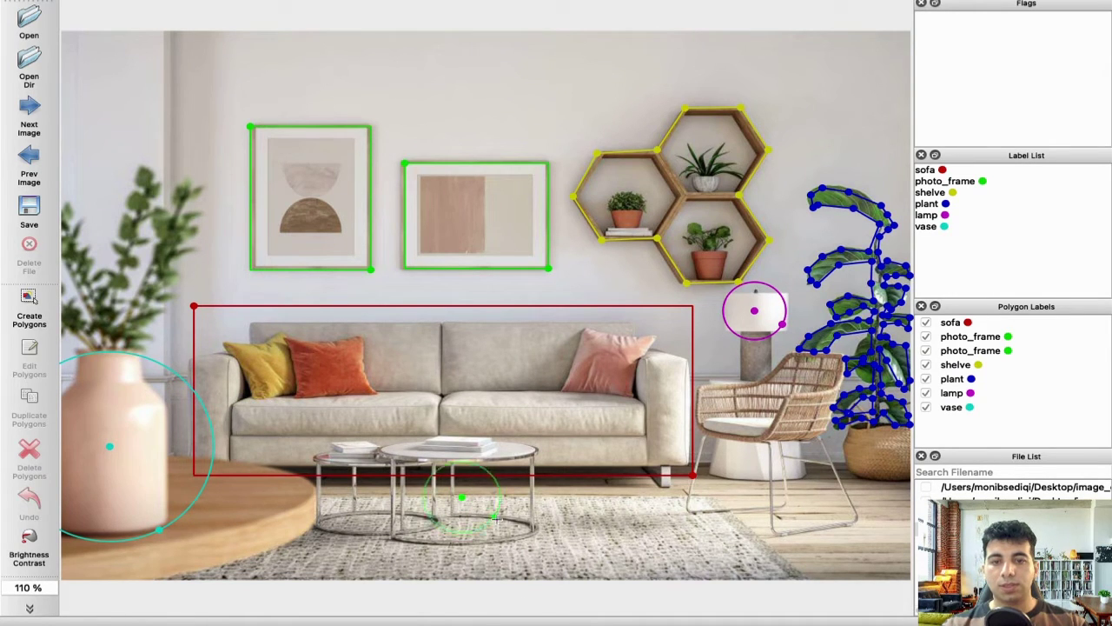
pyautogui.click(530, 528)
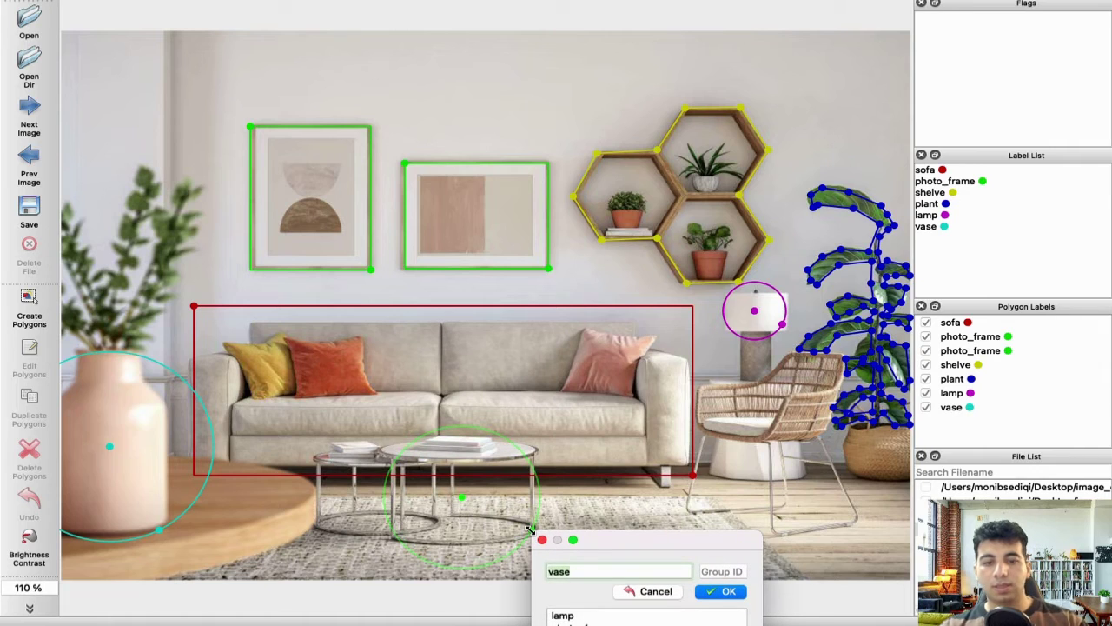
pyautogui.press('BackSpace')
pyautogui.press('BackSpace')
pyautogui.press('BackSpace')
pyautogui.press('BackSpace')
pyautogui.write('lamp')
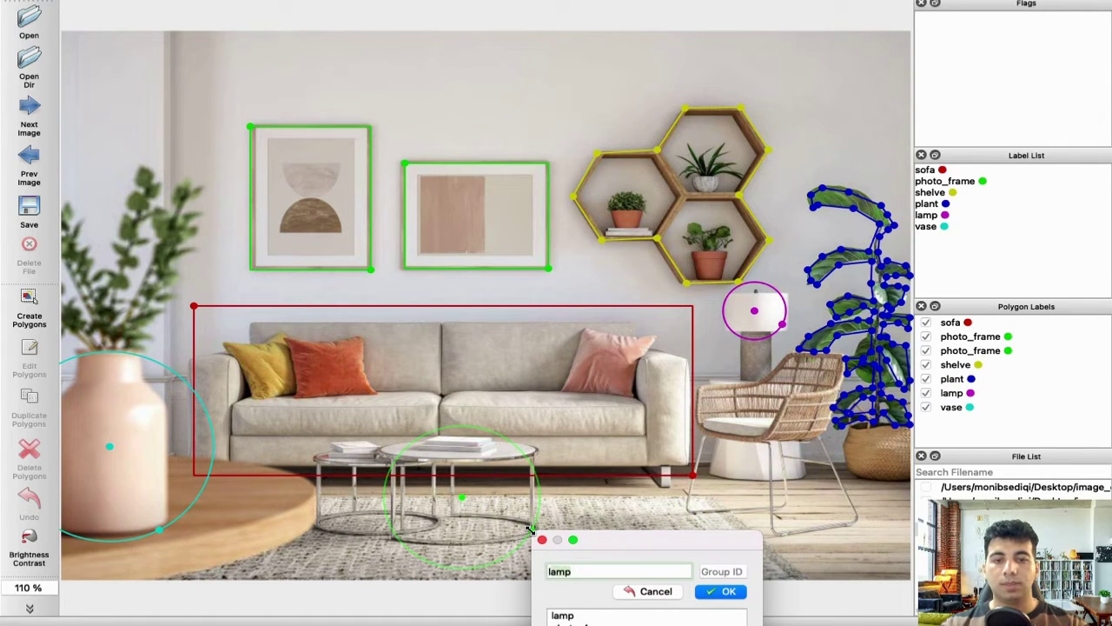
pyautogui.press('BackSpace')
pyautogui.press('BackSpace')
pyautogui.press('BackSpace')
pyautogui.write('s')
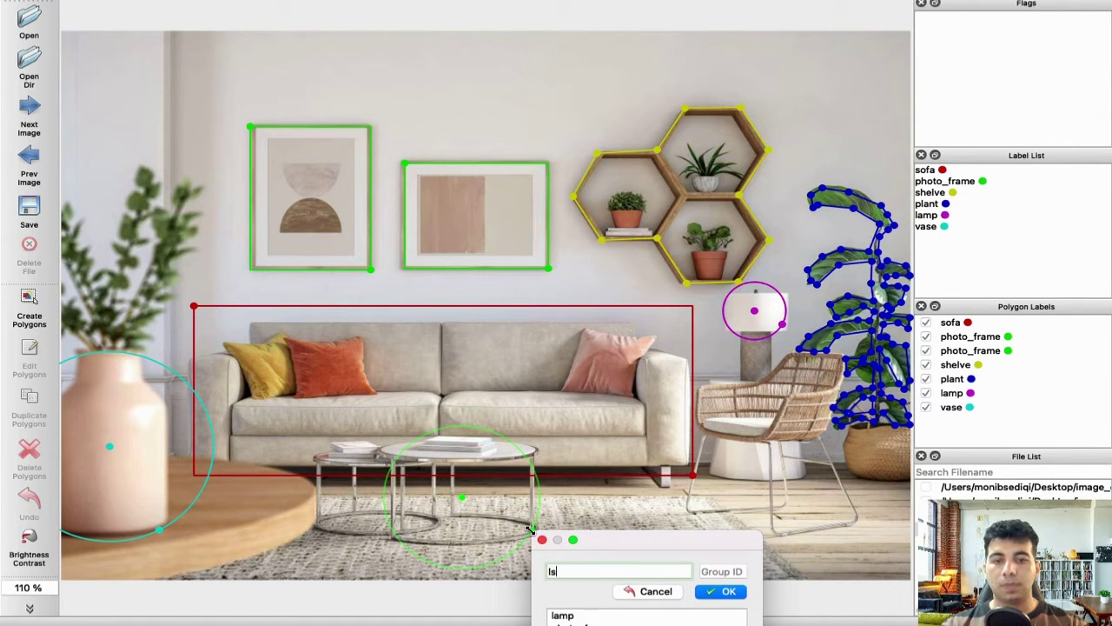
pyautogui.press('BackSpace')
pyautogui.press('BackSpace')
pyautogui.write('sofa_table')
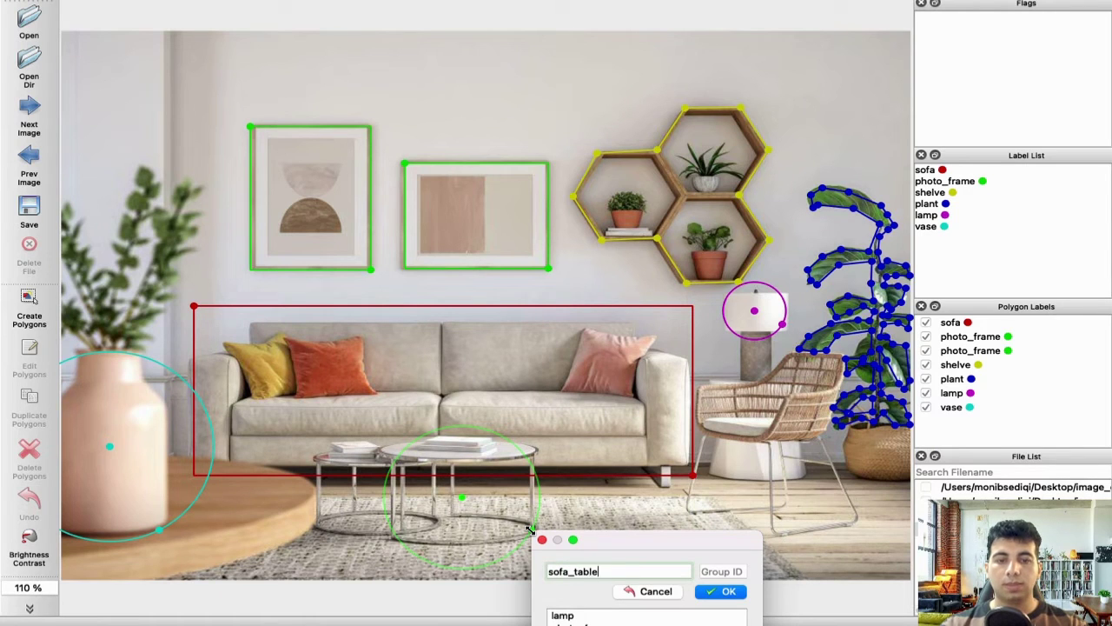
pyautogui.press('Return')
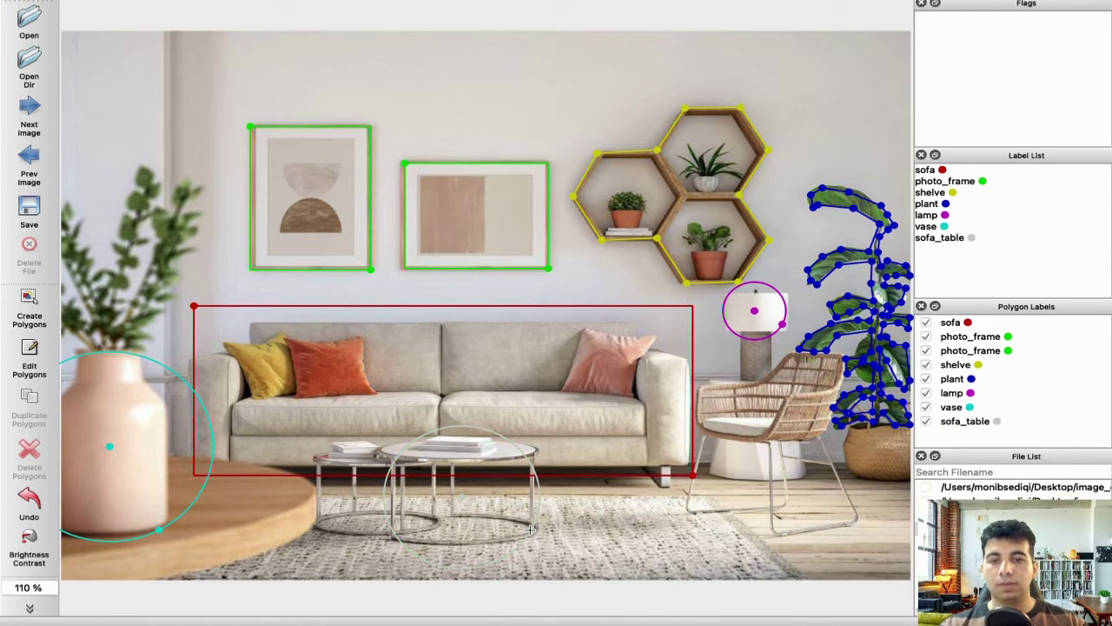
# Draw a circle annotation around the smaller round coffee table, reusing the sofa_table label
pyautogui.click(373, 491)
pyautogui.click(422, 530)
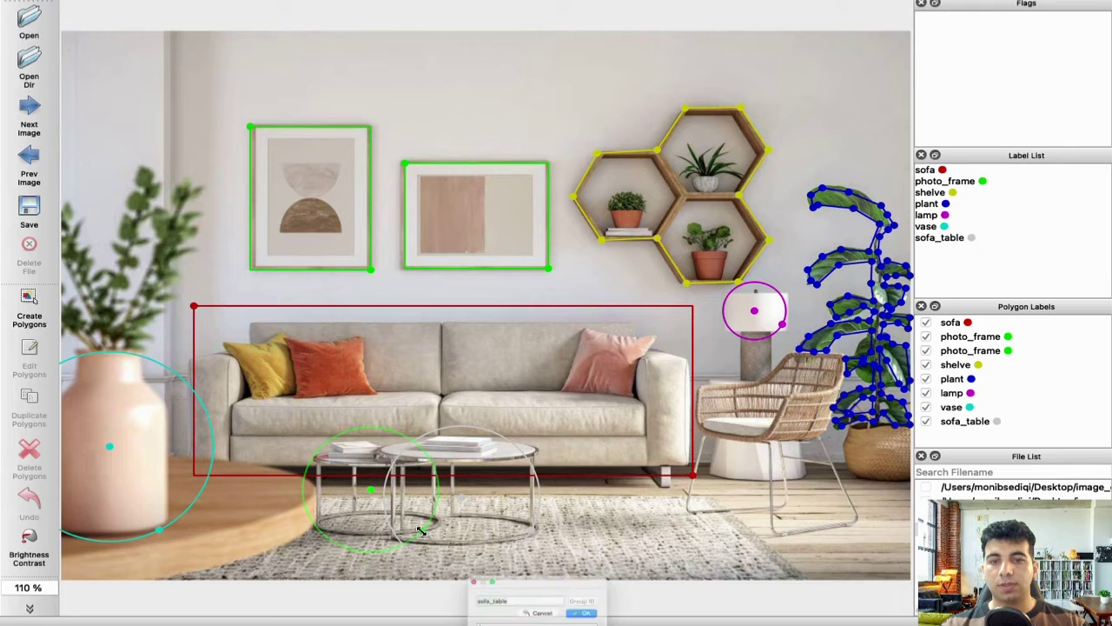
pyautogui.press('Return')
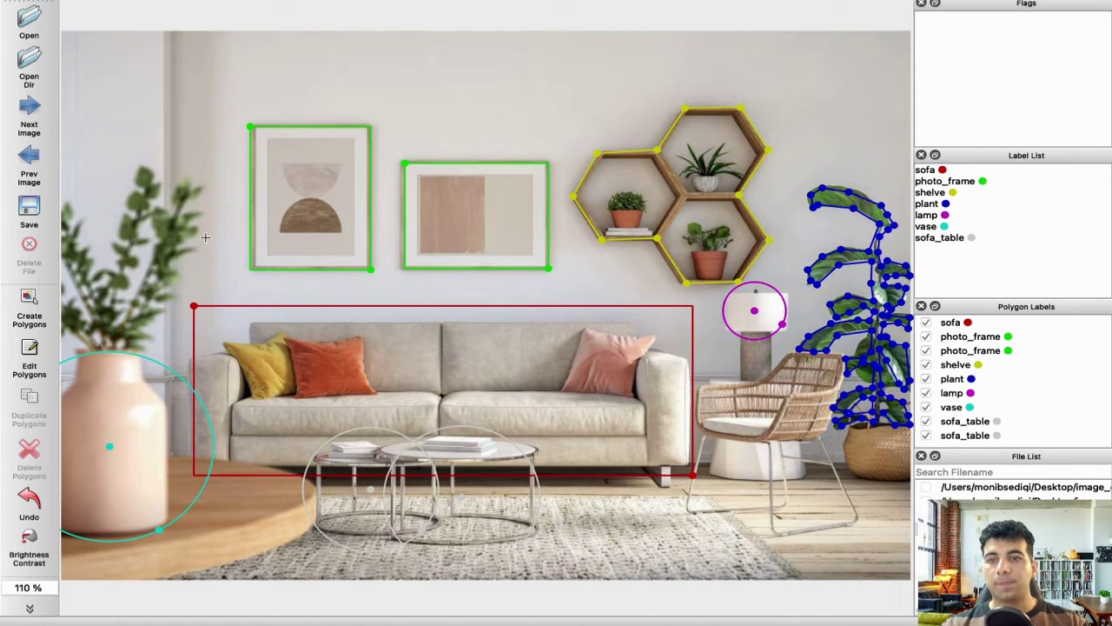
# Draw a rectangle annotation around the blurred green branches above the pink vase and label it plant
pyautogui.rightClick(132, 154)
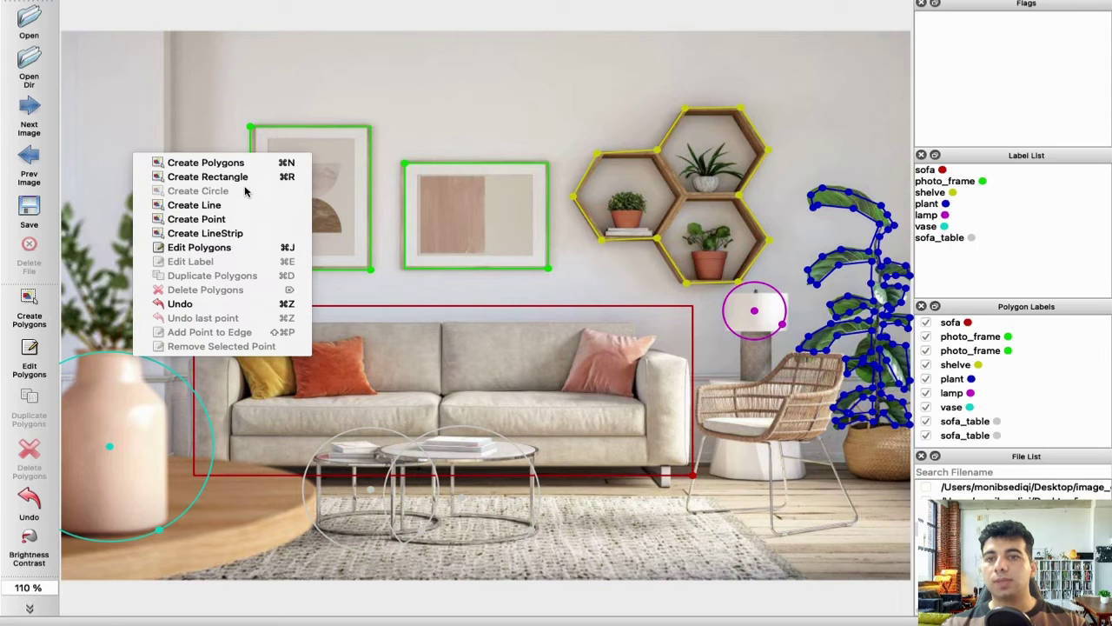
pyautogui.click(201, 177)
pyautogui.click(201, 173)
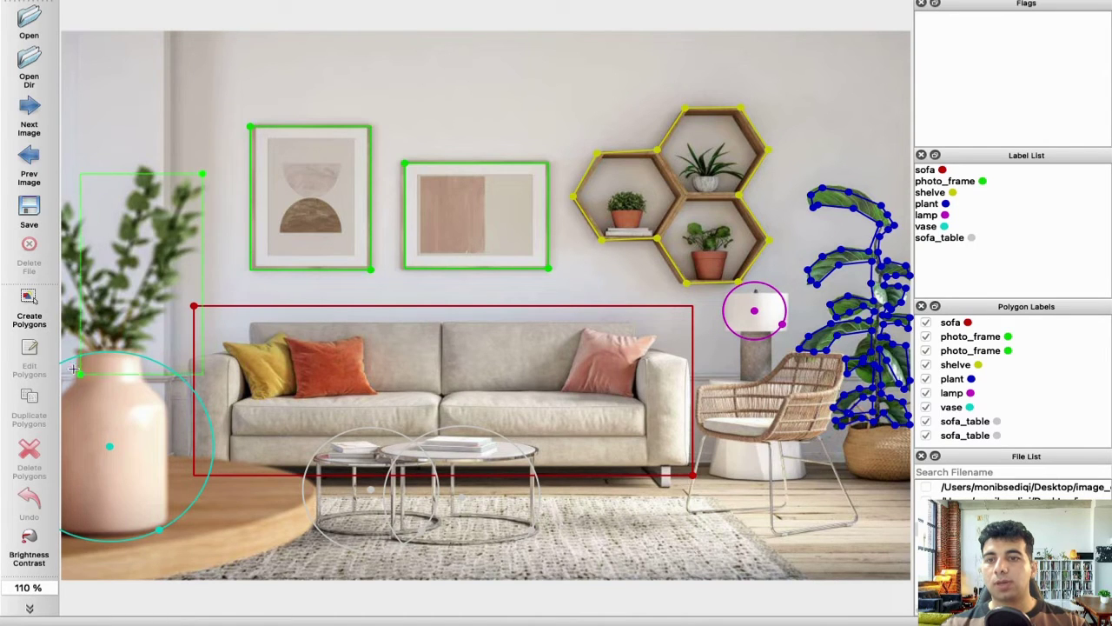
pyautogui.click(63, 344)
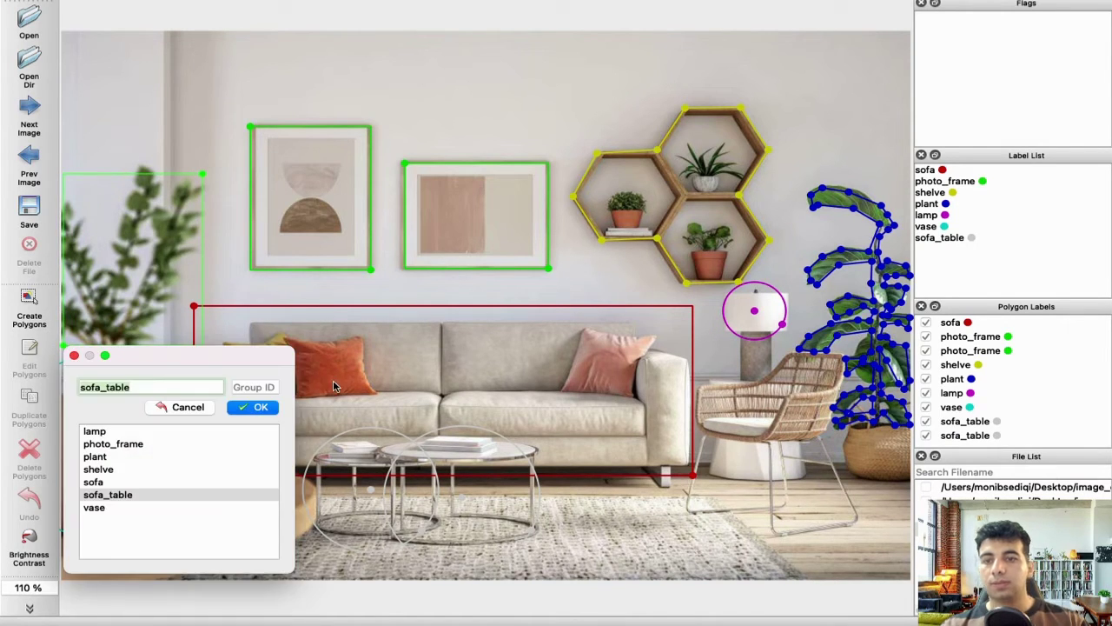
pyautogui.write('plant')
pyautogui.press('Return')
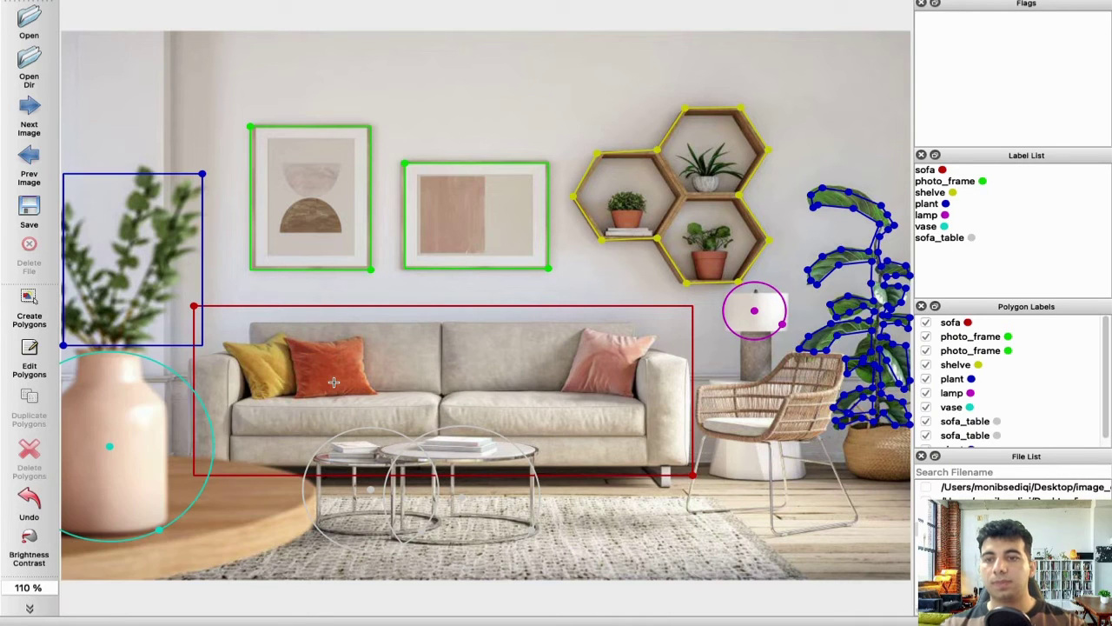
# Draw a rectangle annotation around the wicker chair beside the sofa and label it chair
pyautogui.click(843, 348)
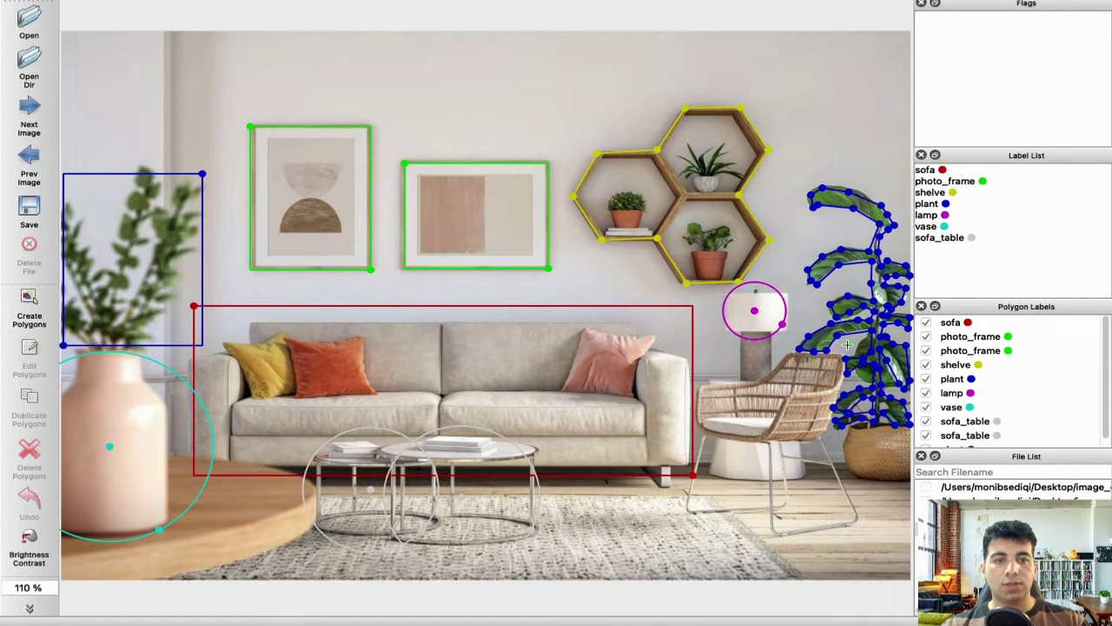
pyautogui.click(690, 534)
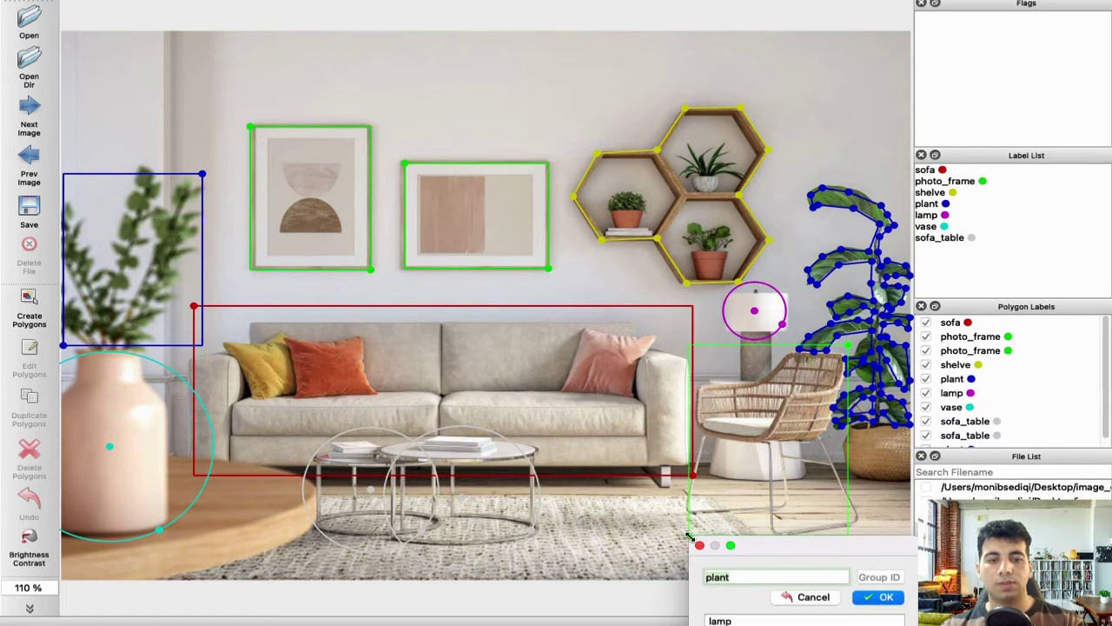
pyautogui.write('chair')
pyautogui.press('Return')
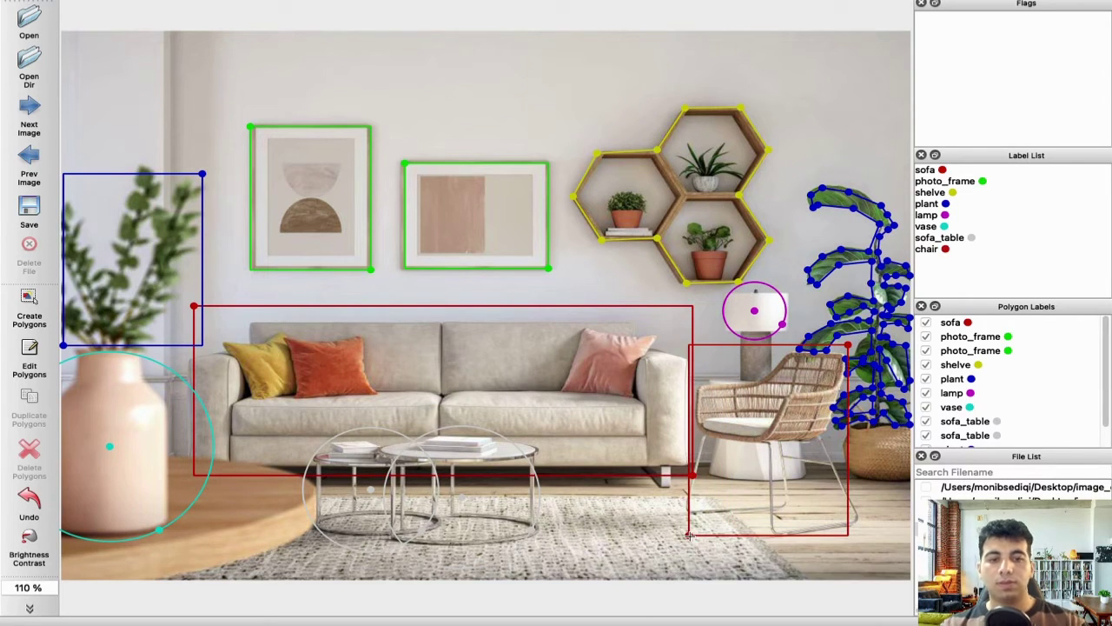
# Trace the yellow cushion's top, outer side and lower edge with a polygon, cancelling the premature labelling and undoing stray points
pyautogui.rightClick(292, 330)
pyautogui.click(330, 338)
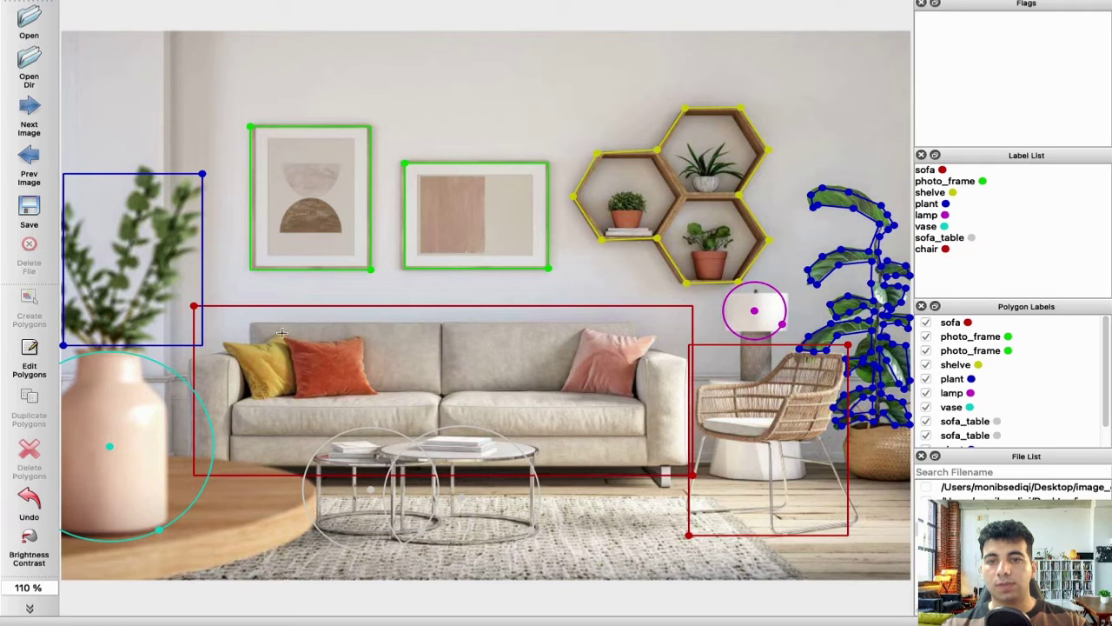
pyautogui.click(284, 332)
pyautogui.click(258, 340)
pyautogui.click(226, 341)
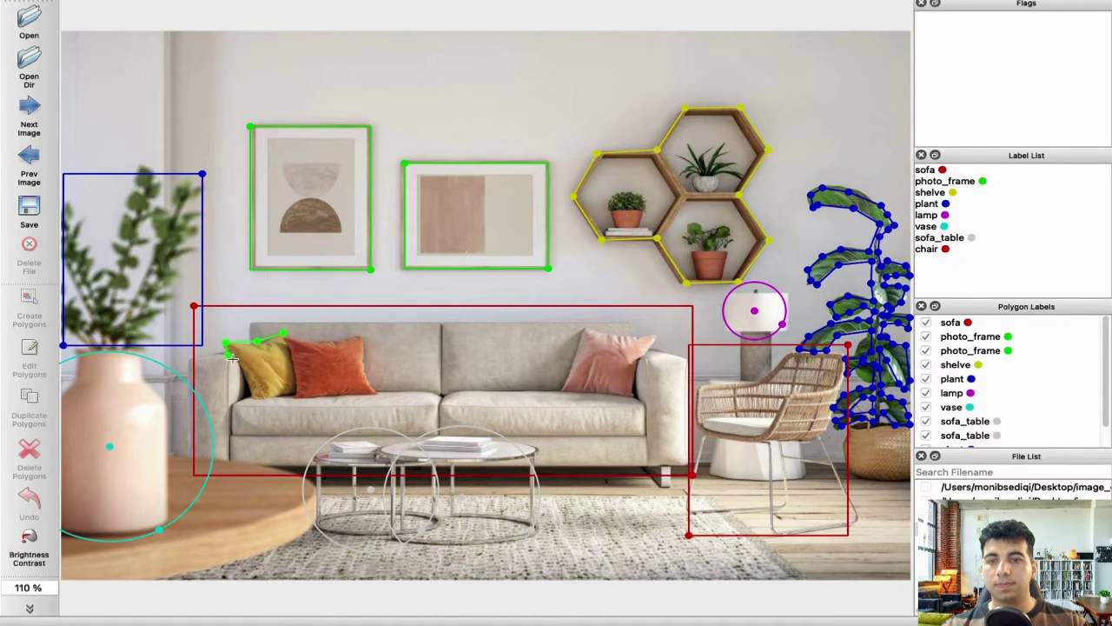
pyautogui.doubleClick(283, 392)
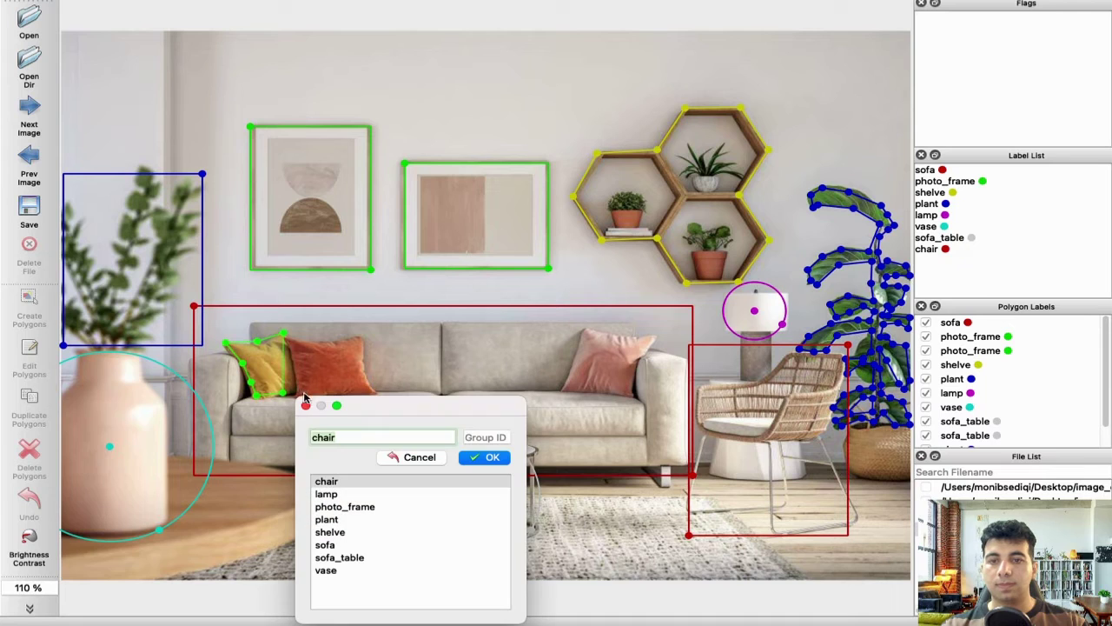
pyautogui.click(404, 458)
pyautogui.click(399, 459)
pyautogui.rightClick(485, 448)
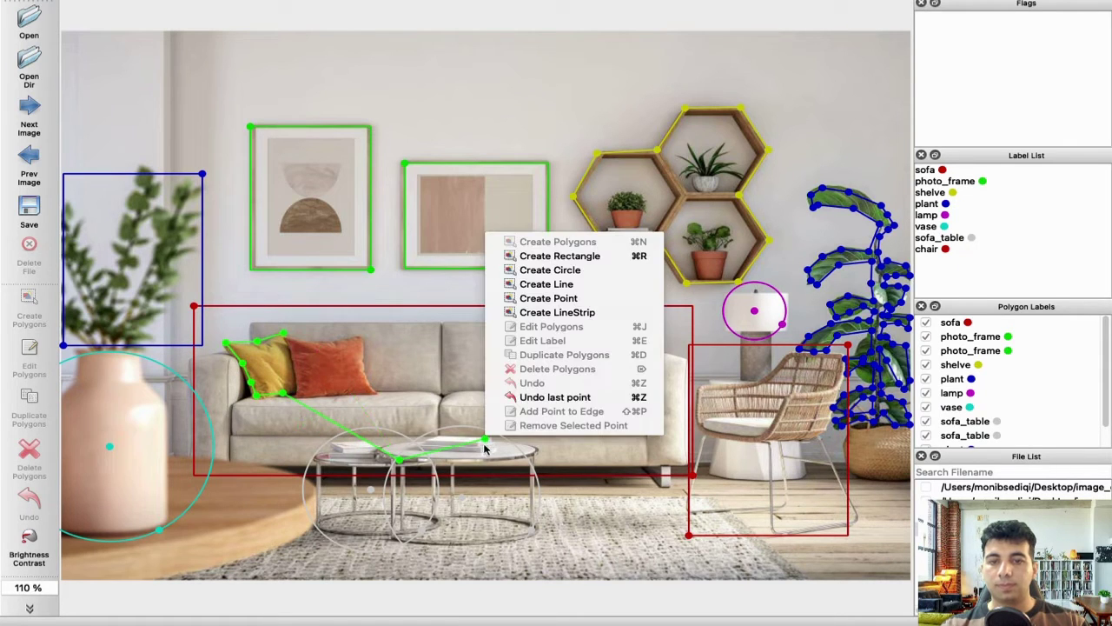
pyautogui.click(569, 397)
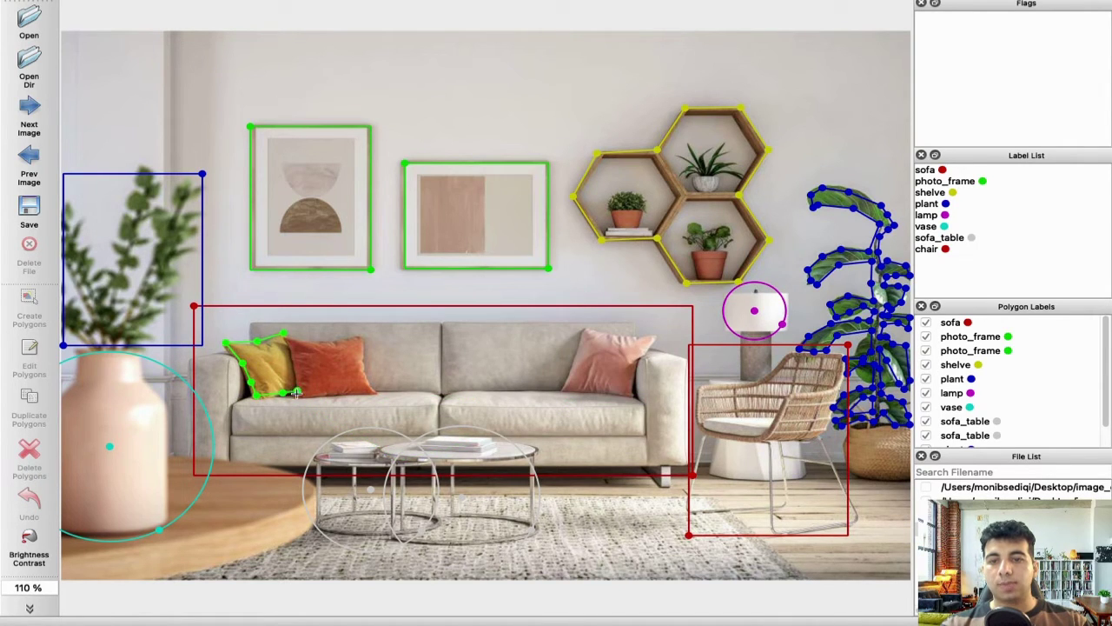
# Extend the open polygon around the orange cushion, close it at the yellow cushion's top corner and label it cushion
pyautogui.click(380, 396)
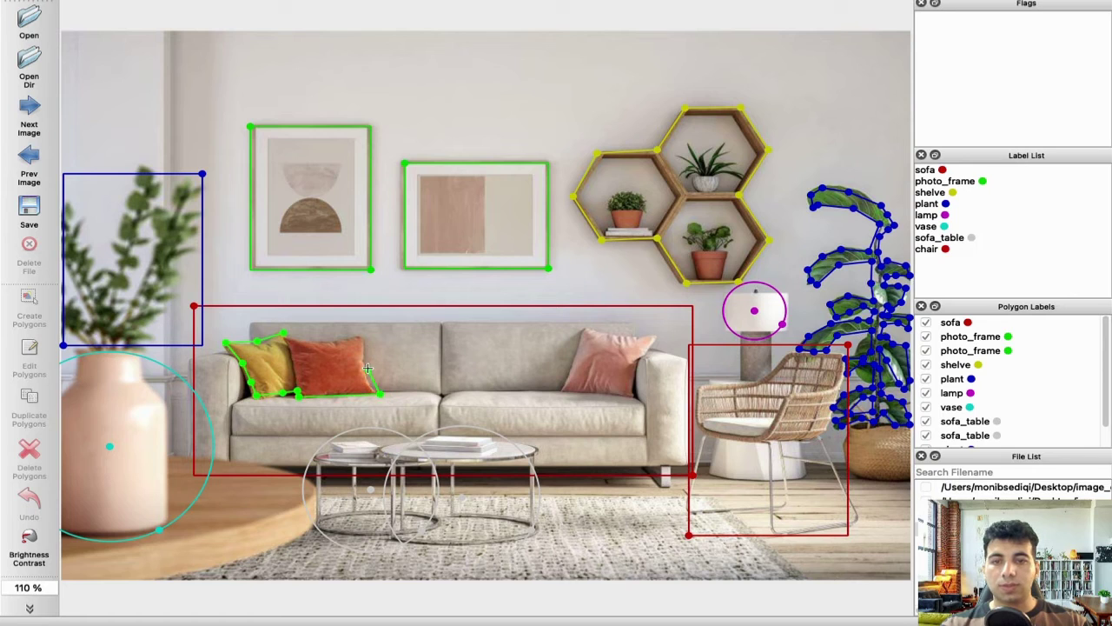
pyautogui.click(364, 337)
pyautogui.click(337, 341)
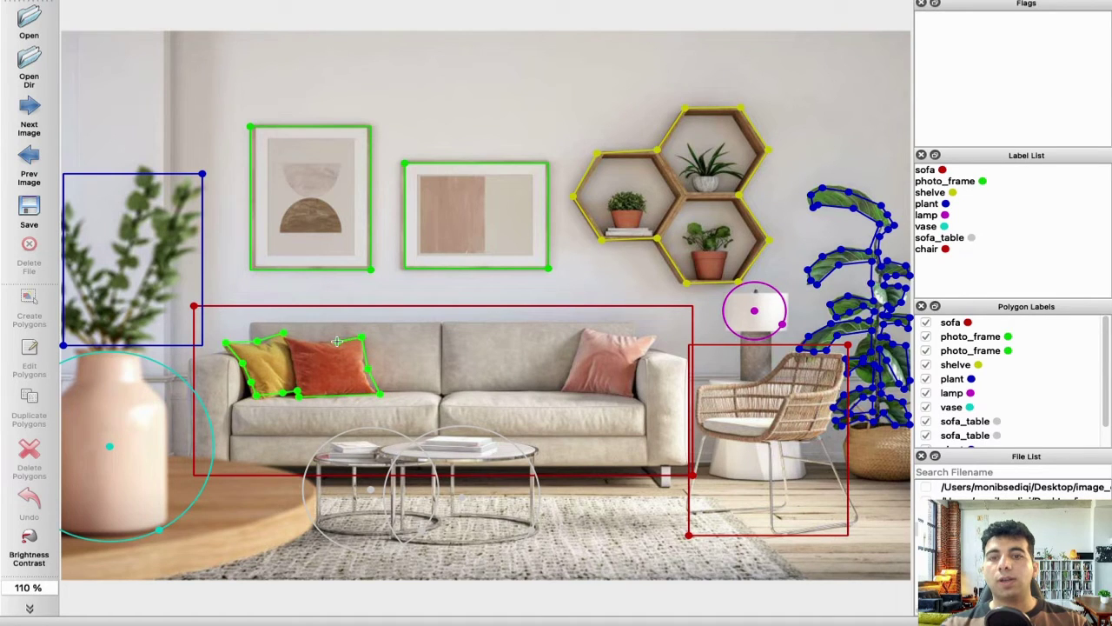
pyautogui.click(288, 335)
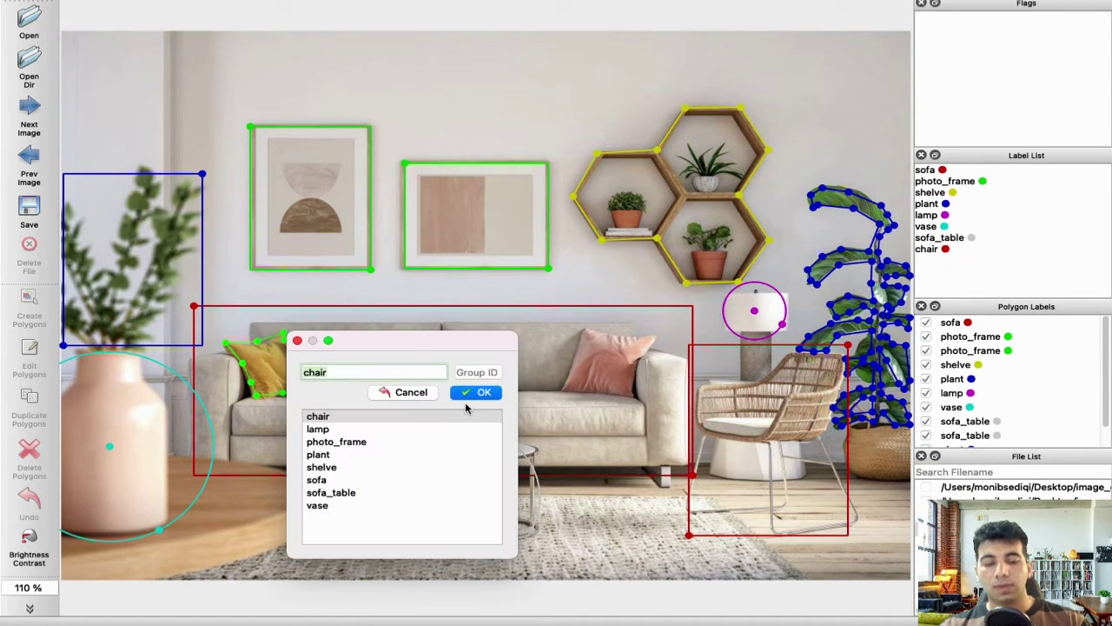
pyautogui.write('cushion')
pyautogui.press('Return')
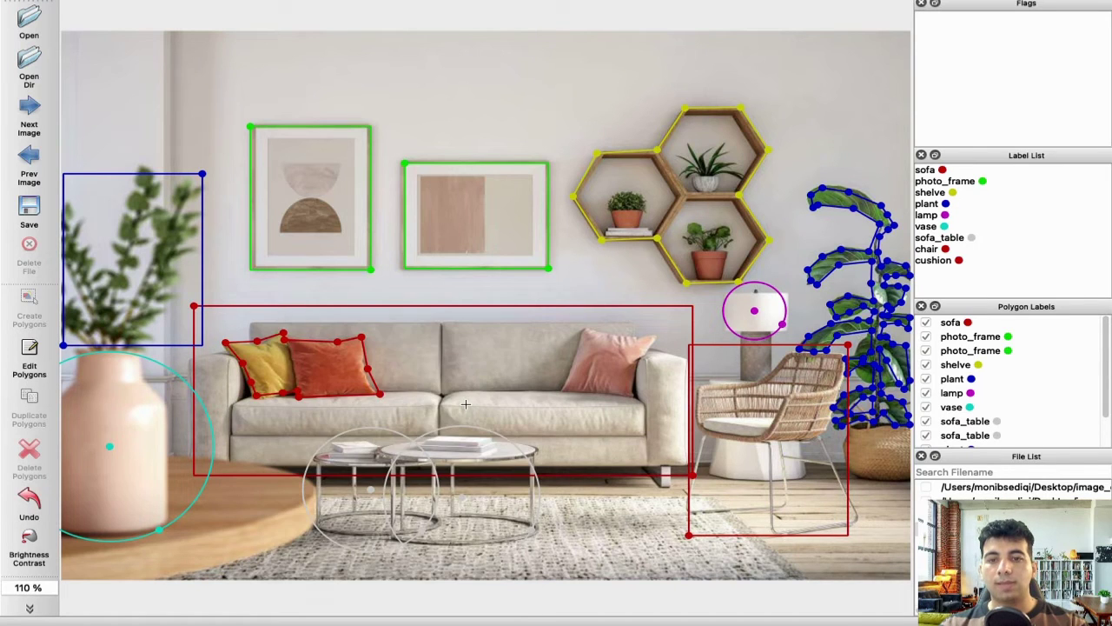
# Draw a polygon annotation around the pink cushion at the other end of the sofa, reusing the cushion label
pyautogui.hotkey('ctrl', 'n')
pyautogui.click(582, 331)
pyautogui.click(573, 361)
pyautogui.click(565, 381)
pyautogui.click(559, 388)
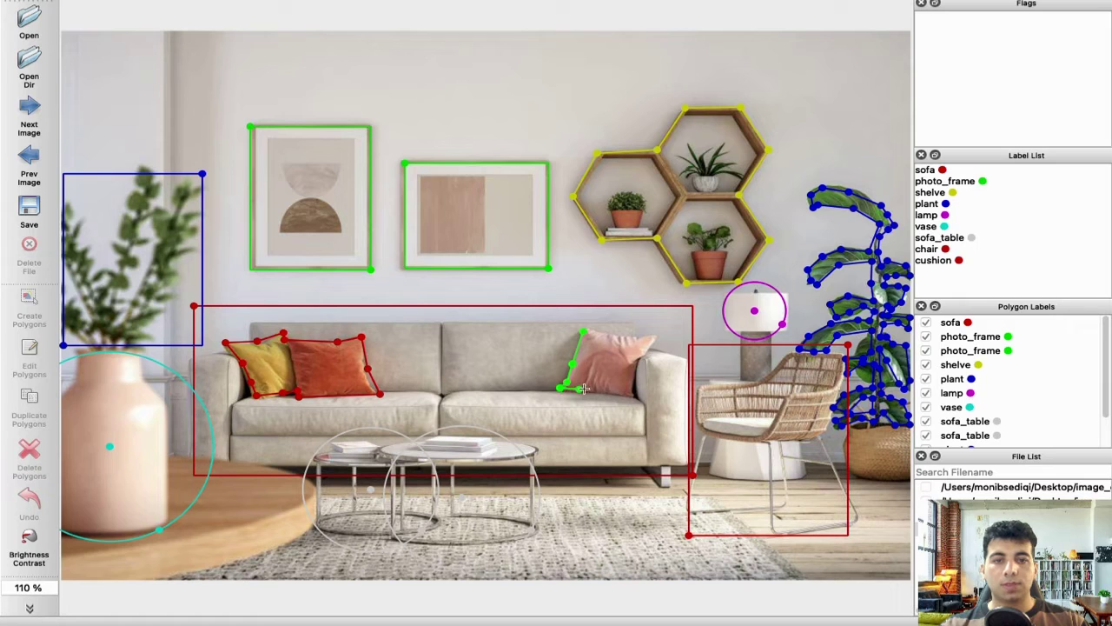
pyautogui.click(589, 388)
pyautogui.click(616, 393)
pyautogui.click(629, 396)
pyautogui.click(632, 380)
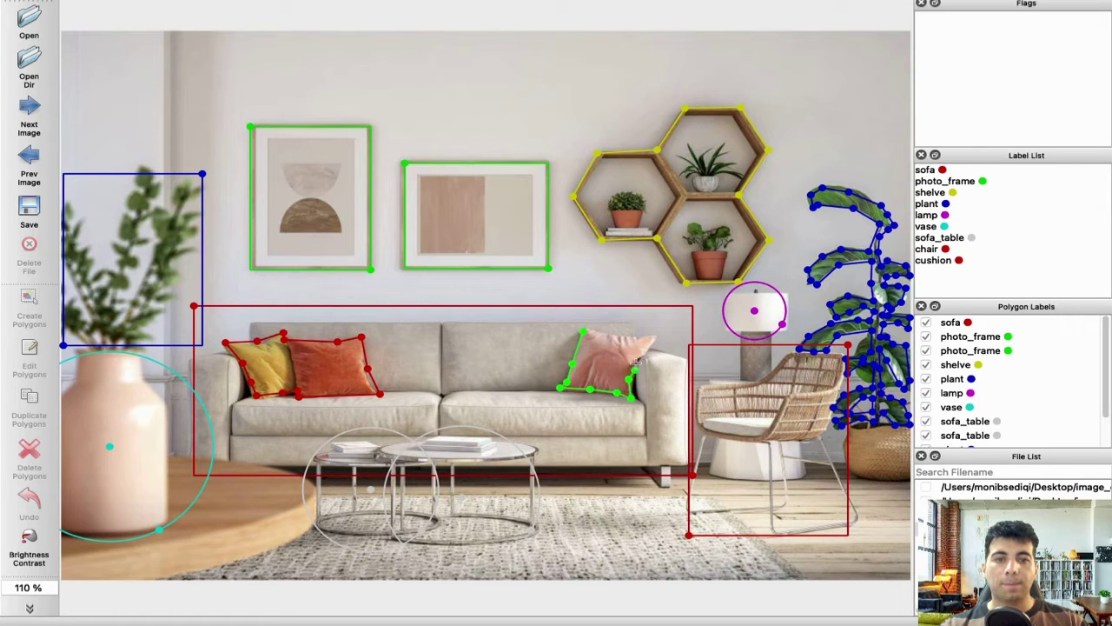
pyautogui.click(638, 360)
pyautogui.click(649, 343)
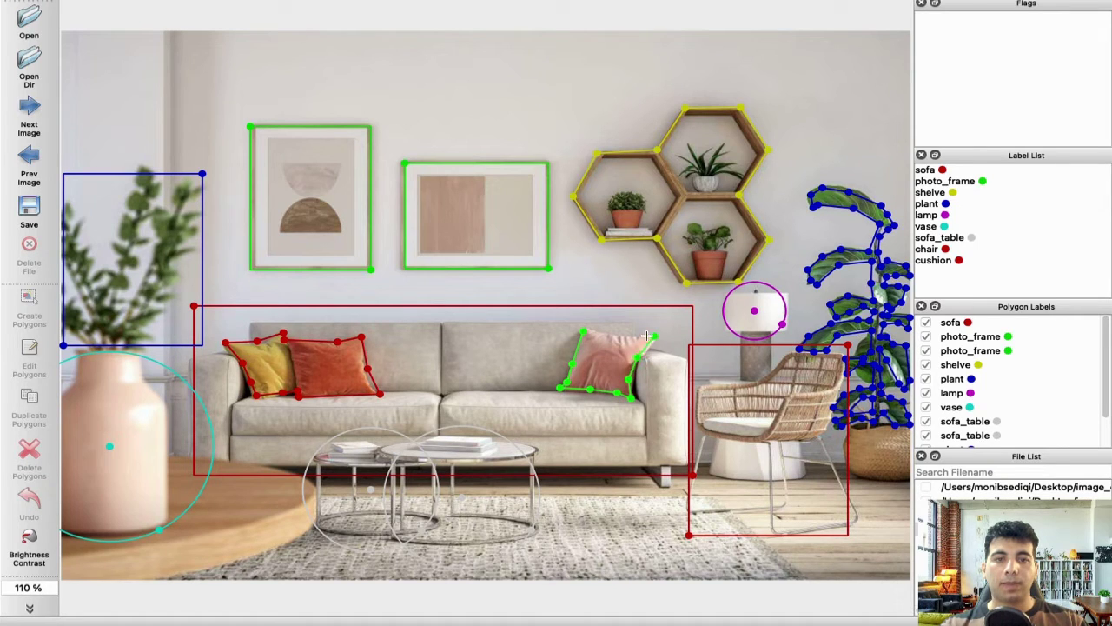
pyautogui.click(583, 332)
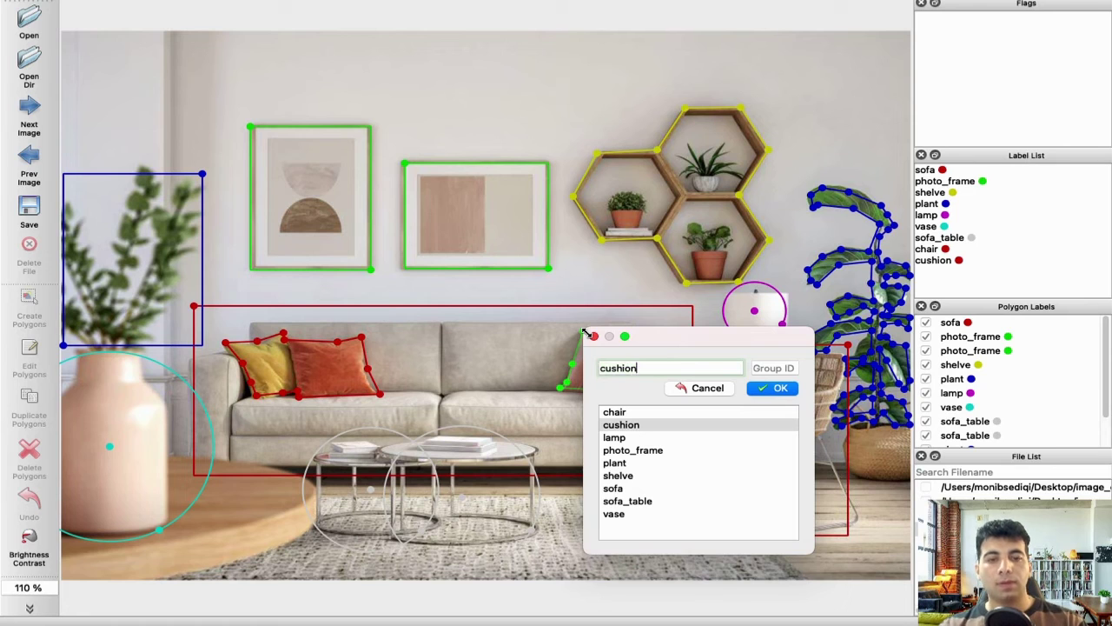
pyautogui.click(778, 389)
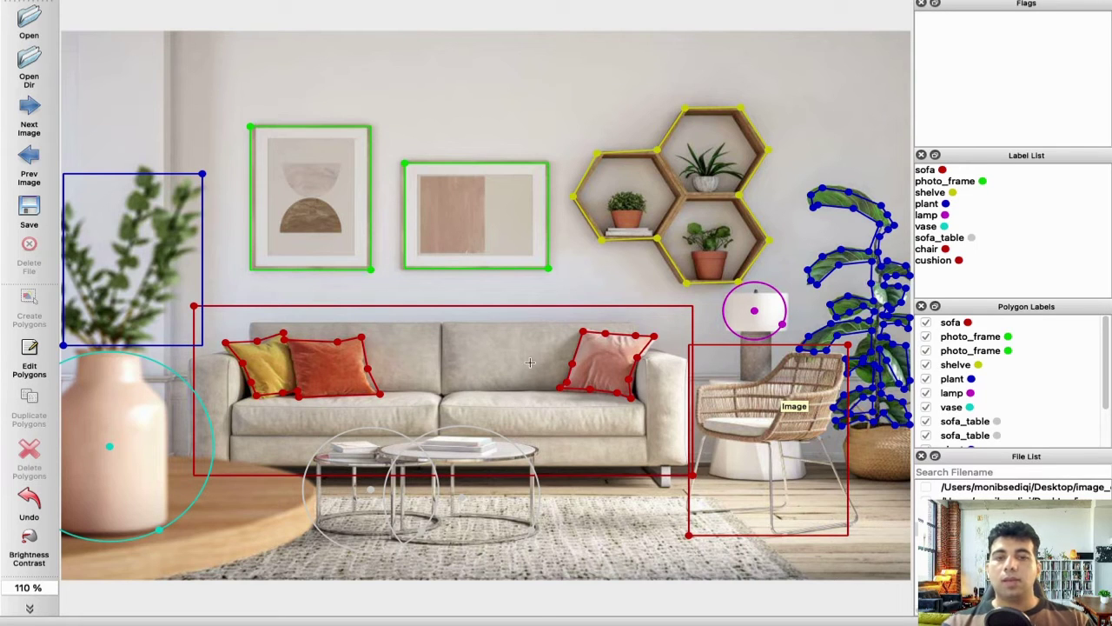
# Switch to editing polygons and fine-tune the coffee-table, vase, photo-frame and lamp annotations
pyautogui.rightClick(502, 326)
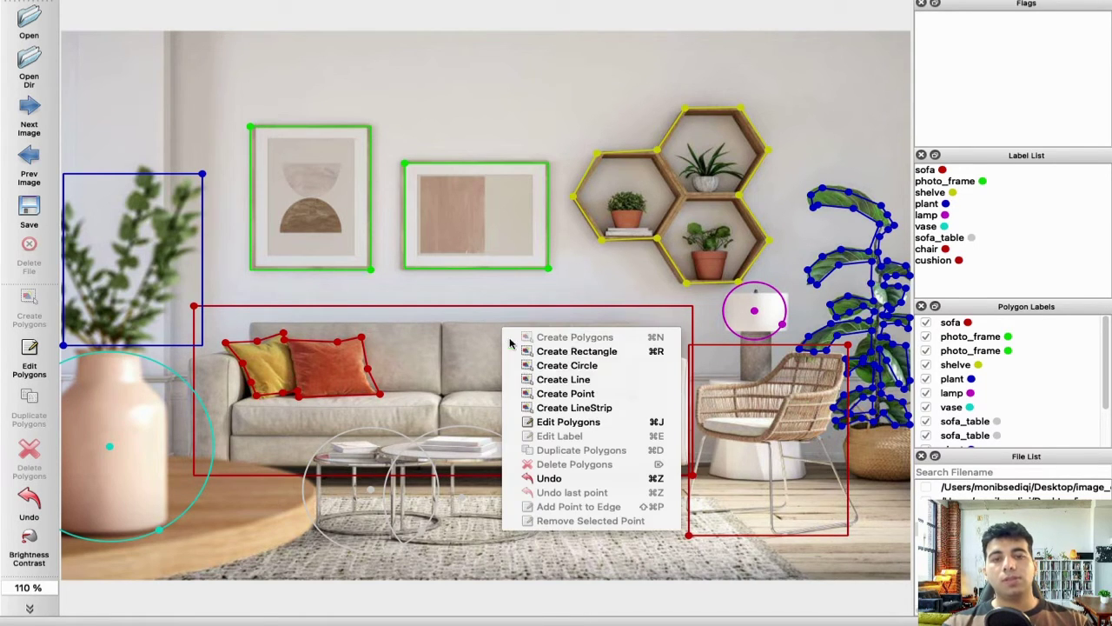
pyautogui.click(584, 422)
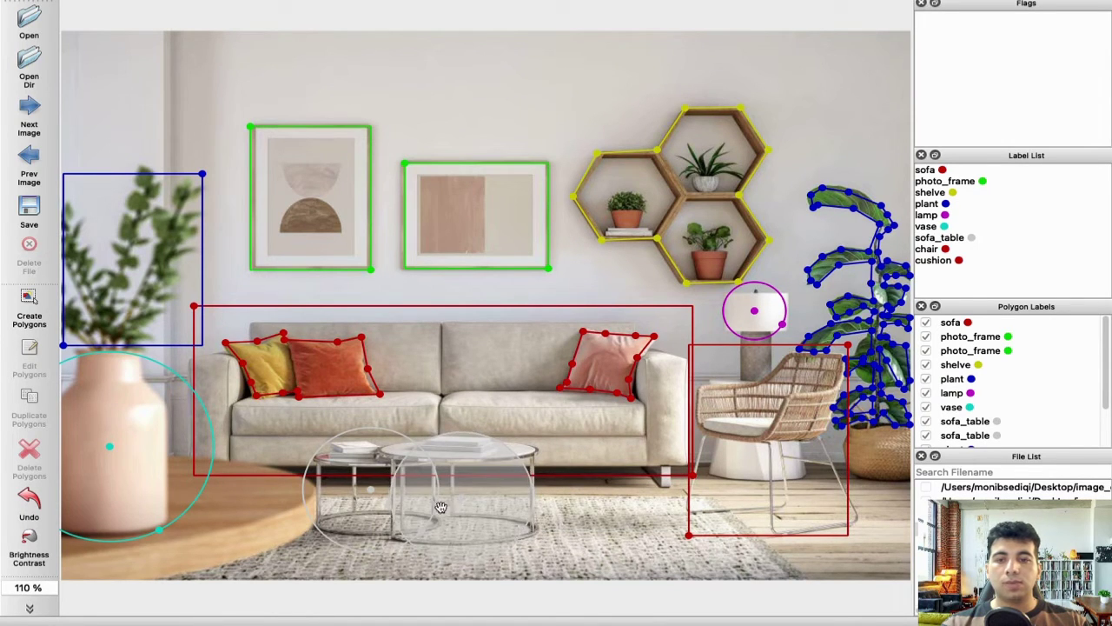
pyautogui.moveTo(377, 495)
pyautogui.mouseDown()
pyautogui.moveTo(480, 477)
pyautogui.moveTo(359, 493)
pyautogui.moveTo(376, 494)
pyautogui.mouseUp()
pyautogui.click(374, 497)
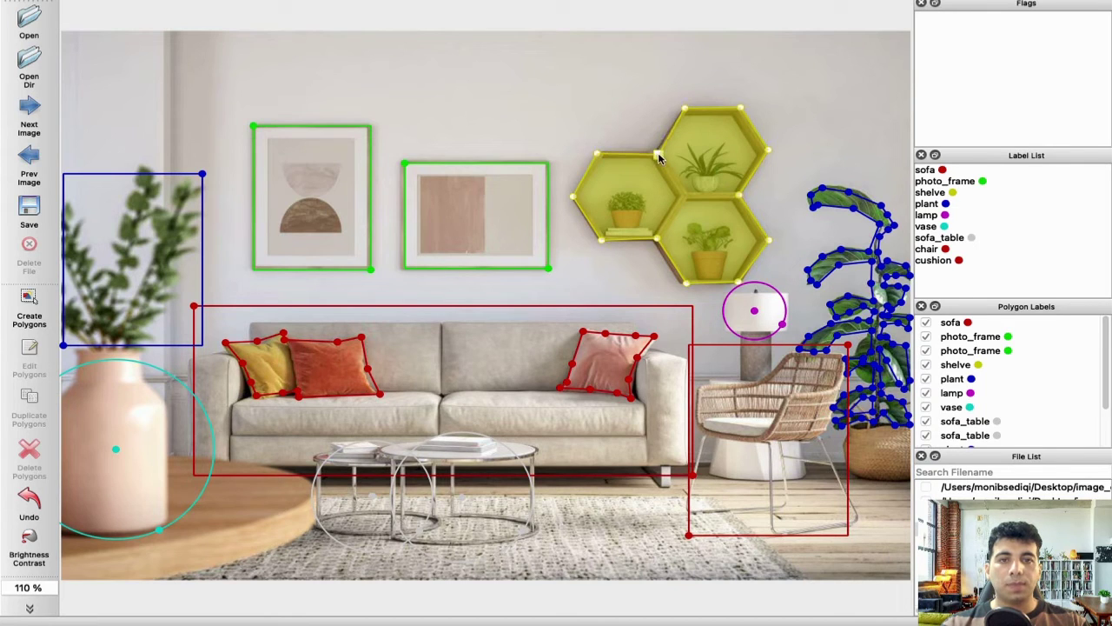
pyautogui.click(756, 318)
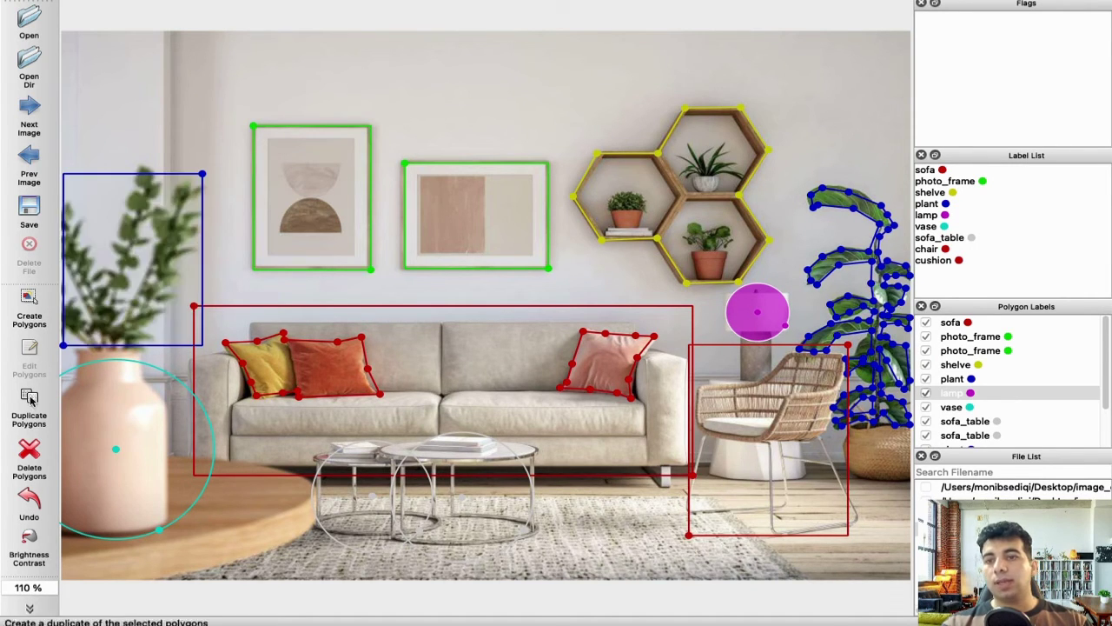
# Raise the displayed image's contrast moderately with the brightness and contrast adjustment, leaving brightness near its starting level
pyautogui.click(28, 540)
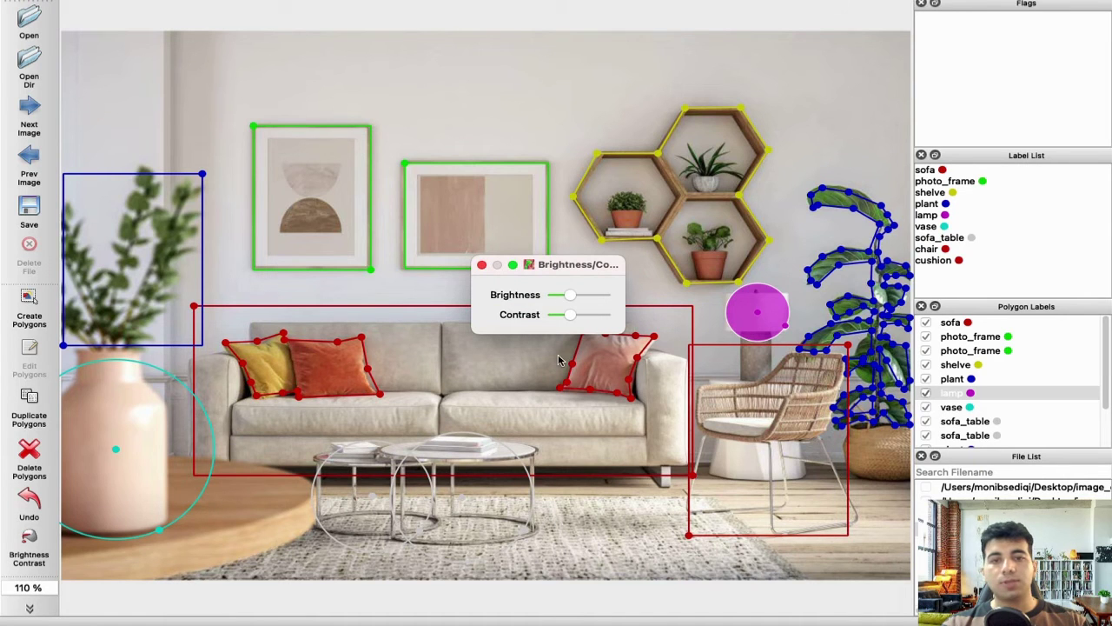
pyautogui.moveTo(585, 296)
pyautogui.mouseDown()
pyautogui.moveTo(562, 296)
pyautogui.moveTo(562, 318)
pyautogui.moveTo(583, 324)
pyautogui.moveTo(570, 297)
pyautogui.mouseUp()
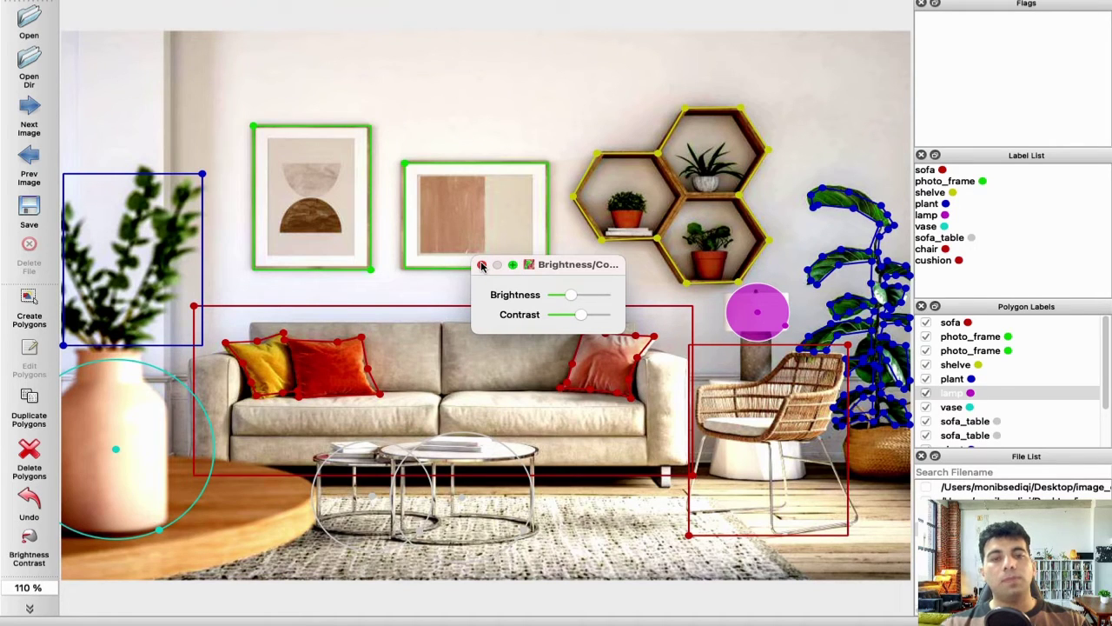
pyautogui.click(483, 266)
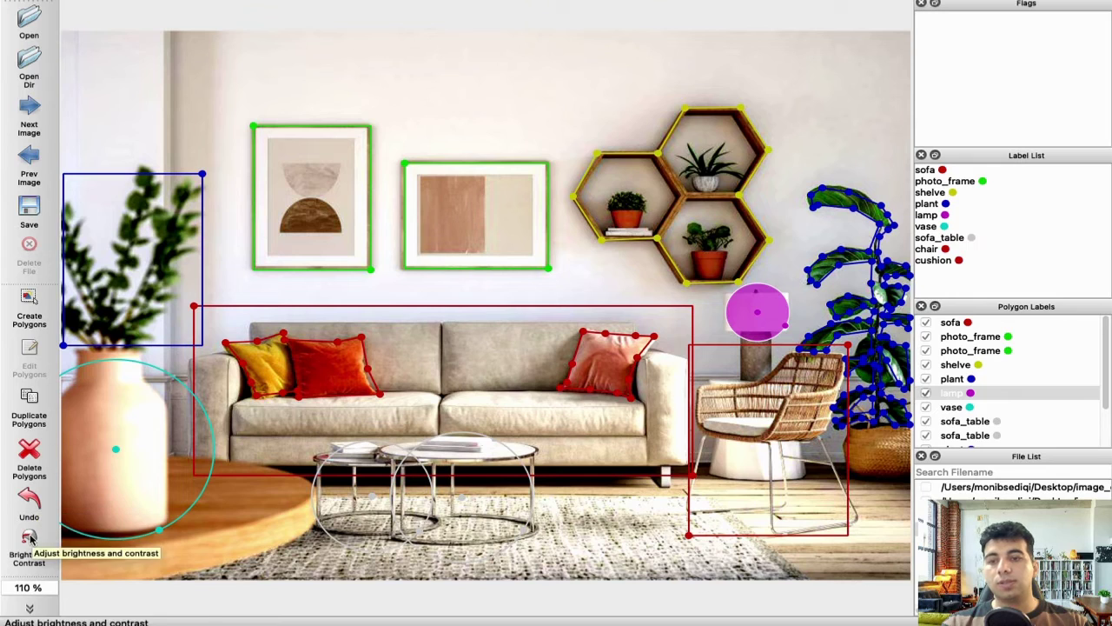
# Save the annotations as living_room in the image_data folder and close the labelme window
pyautogui.click(29, 209)
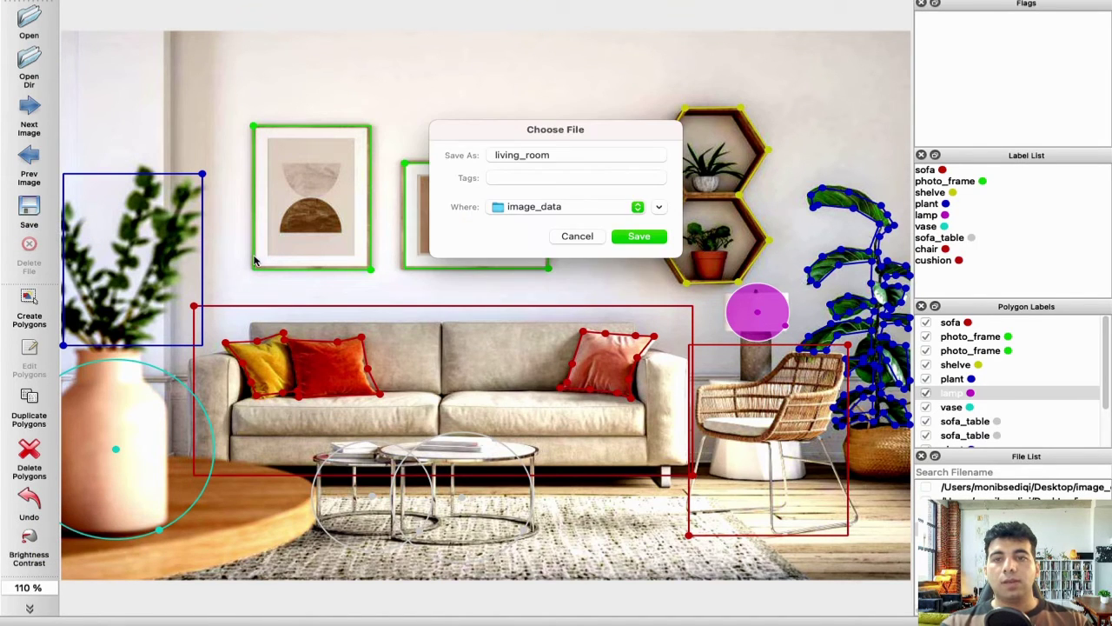
pyautogui.click(643, 238)
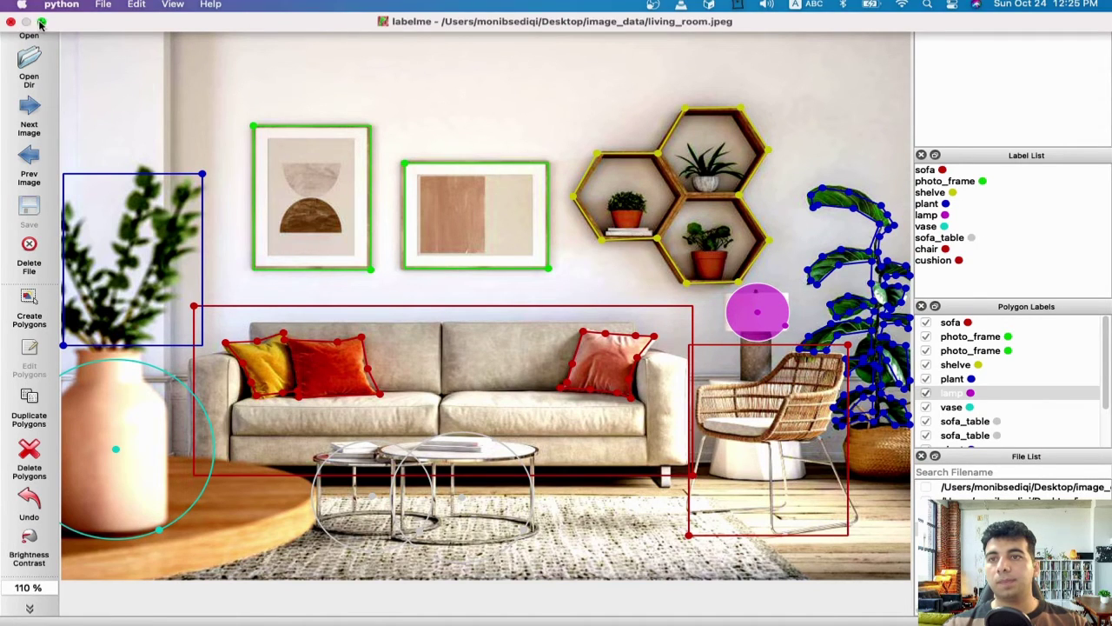
pyautogui.click(10, 23)
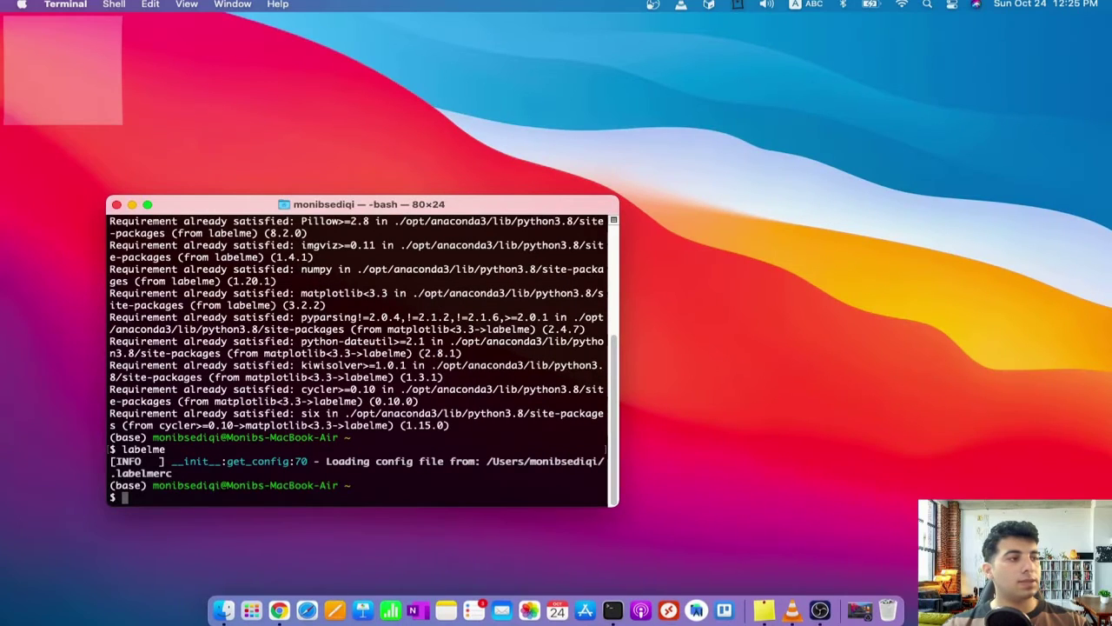
# Open the image_data folder from the desktop and open living_room.json in Xcode
pyautogui.moveTo(1046, 361); pyautogui.dragTo(824, 283)
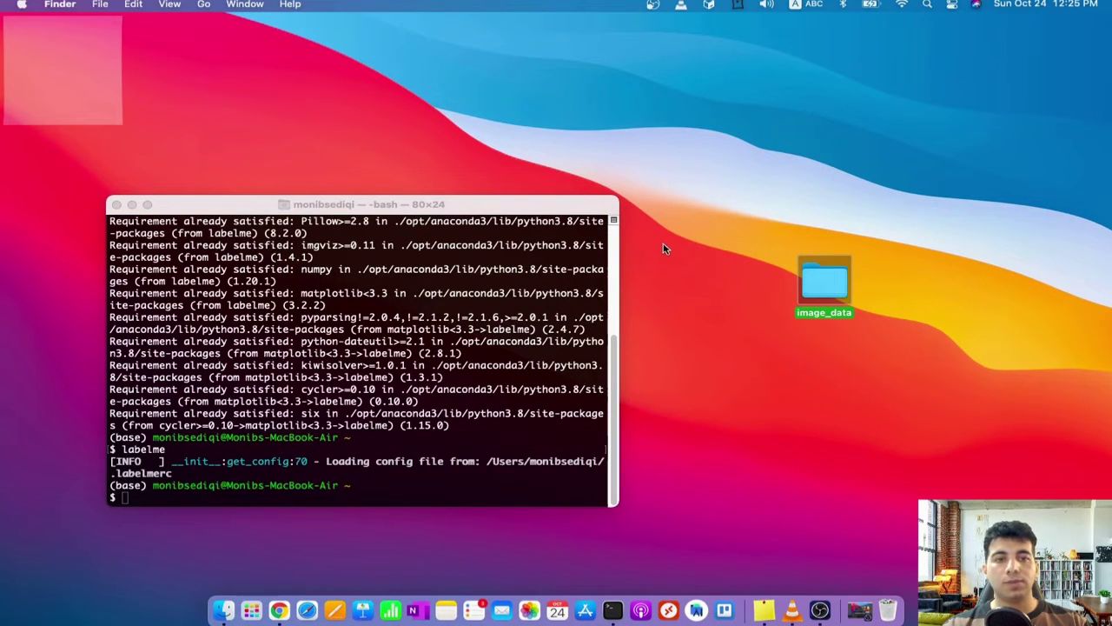
pyautogui.doubleClick(824, 280)
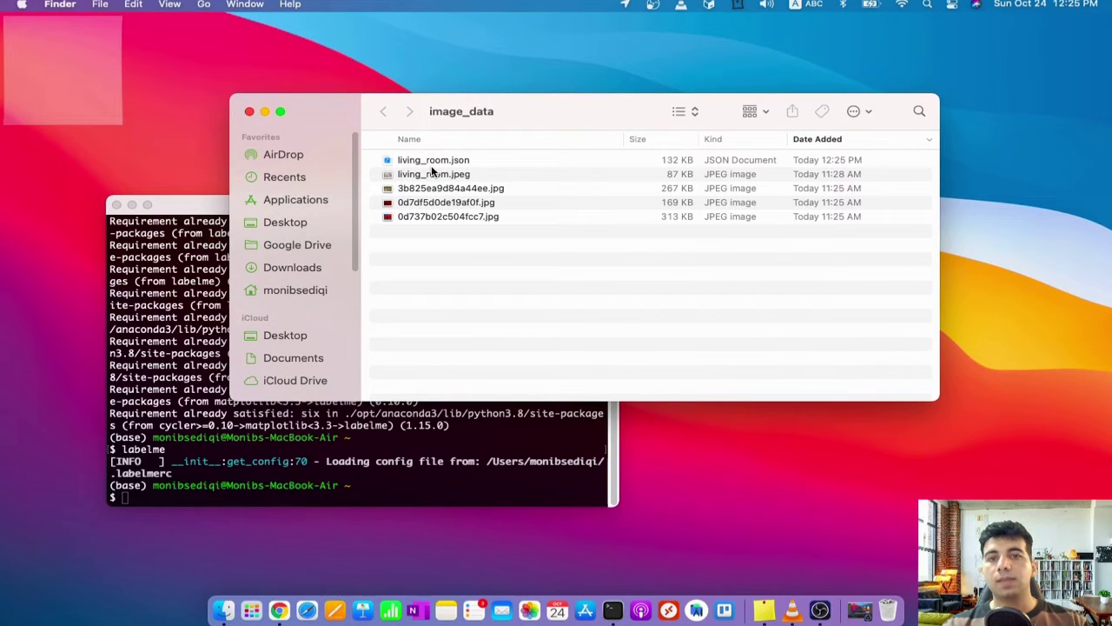
pyautogui.doubleClick(416, 161)
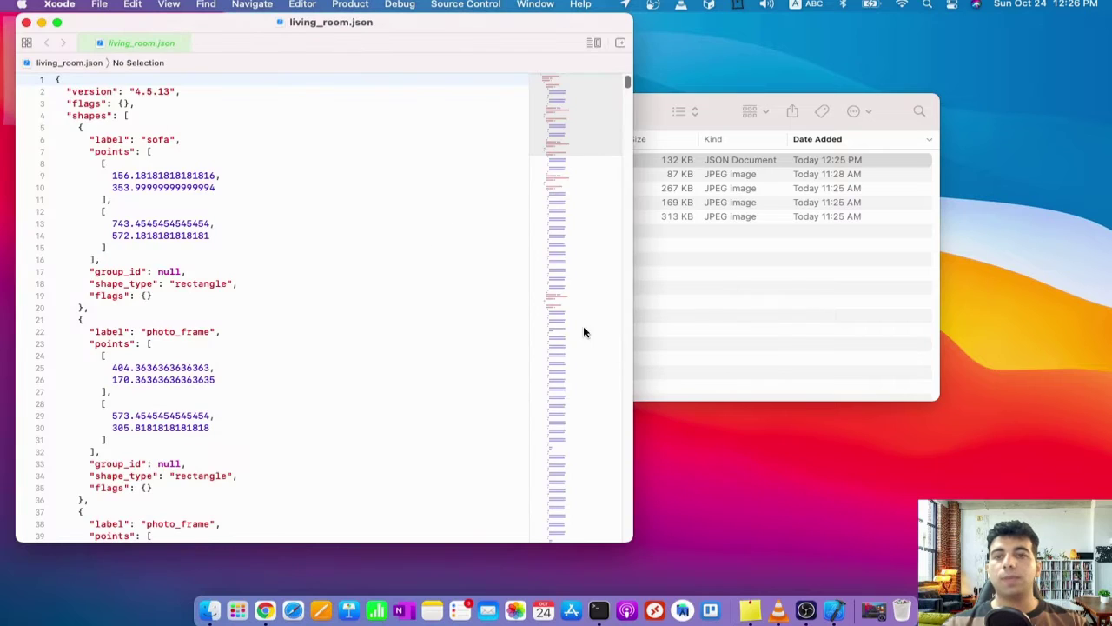
# Examine the labels, point coordinates and shape types of the sofa and photo_frame entries in living_room.json
pyautogui.moveTo(66, 91); pyautogui.dragTo(243, 355)
pyautogui.click(74, 139)
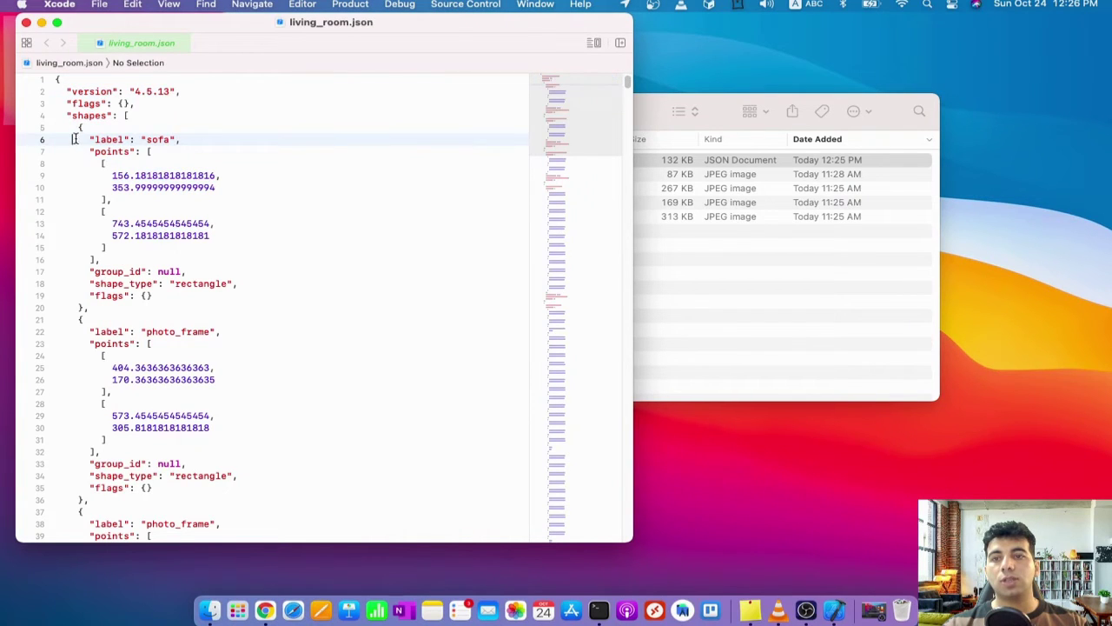
pyautogui.doubleClick(149, 140)
pyautogui.moveTo(112, 175); pyautogui.dragTo(178, 187)
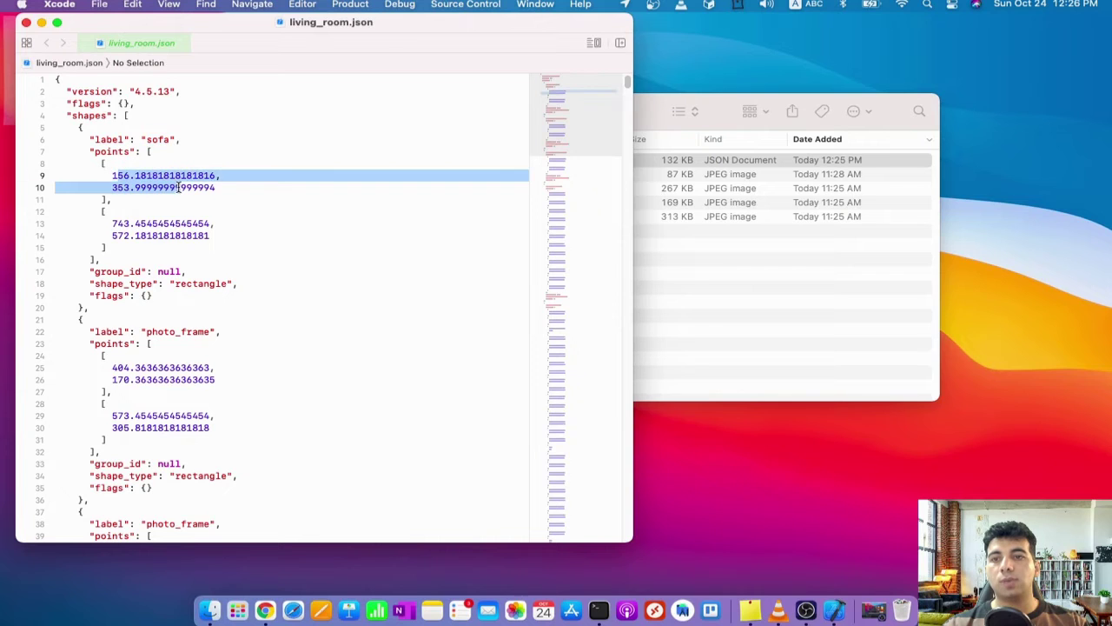
pyautogui.moveTo(112, 223); pyautogui.dragTo(152, 235)
pyautogui.scroll(-1, 150, 269)
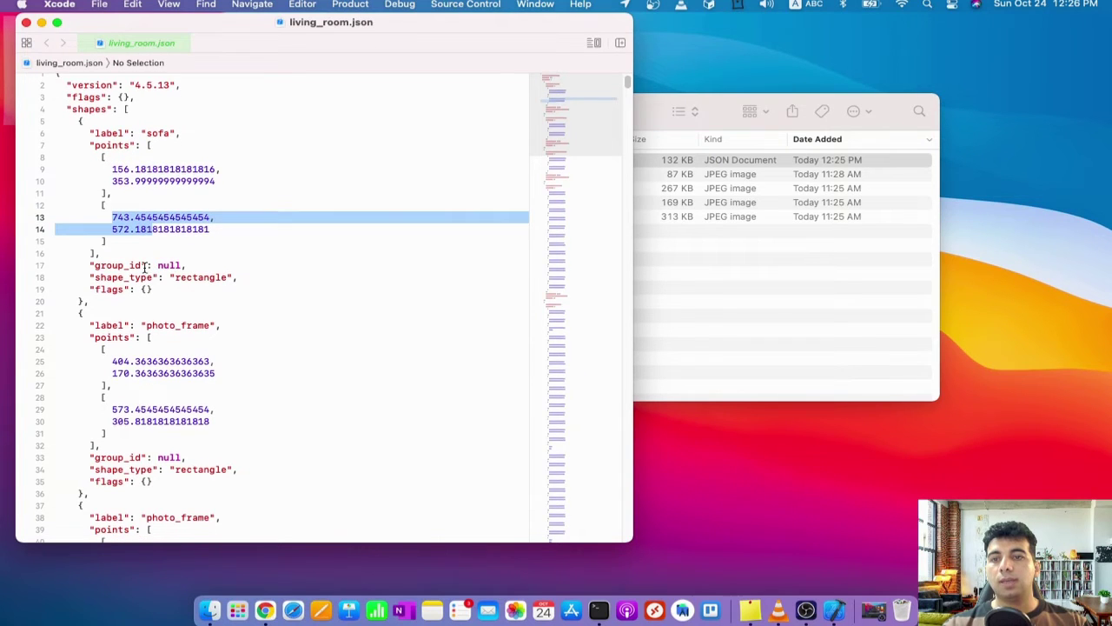
pyautogui.scroll(-2, 156, 261)
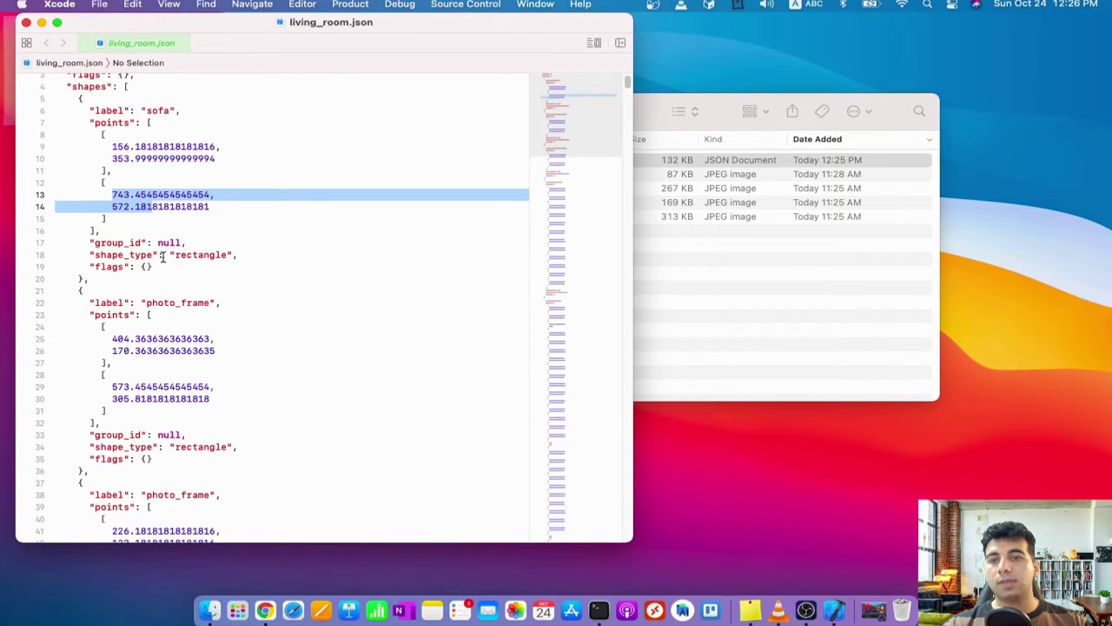
pyautogui.moveTo(175, 255); pyautogui.dragTo(196, 254)
pyautogui.scroll(-5, 186, 256)
pyautogui.click(217, 233)
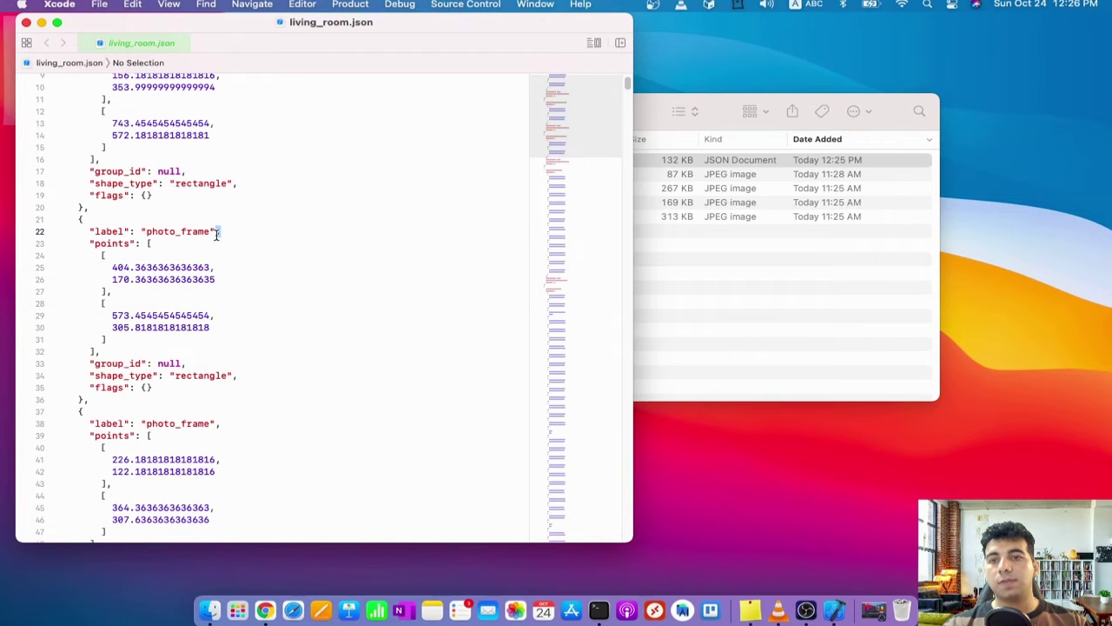
# Examine the point coordinates, group_id, shape_type and flags of the first photo_frame entry in living_room.json
pyautogui.moveTo(111, 268); pyautogui.dragTo(240, 377)
pyautogui.scroll(-5, 170, 311)
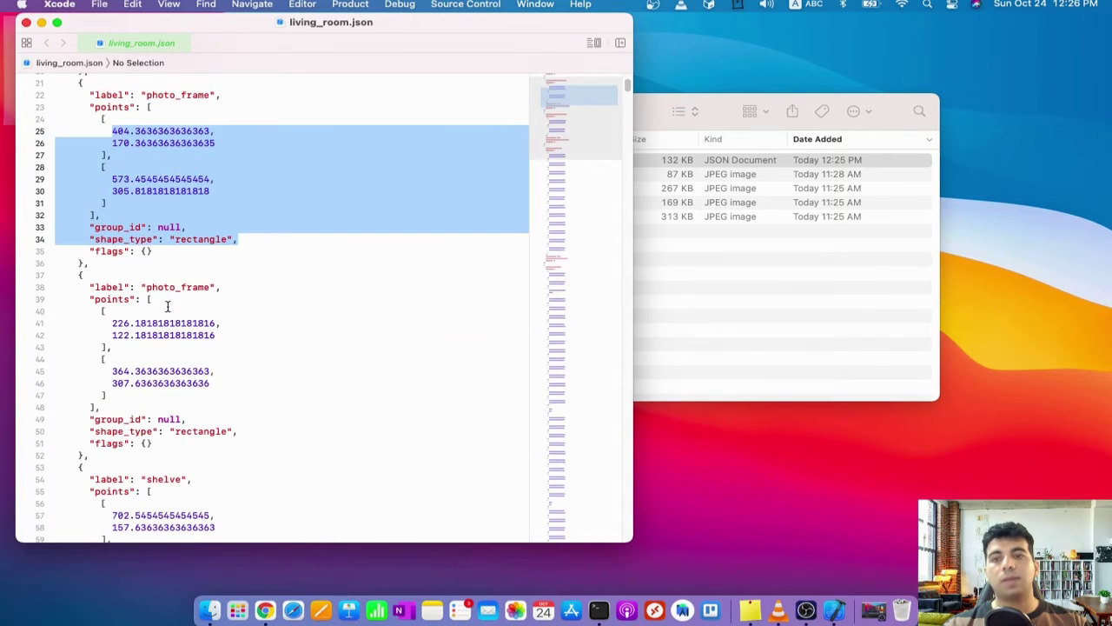
pyautogui.click(95, 239)
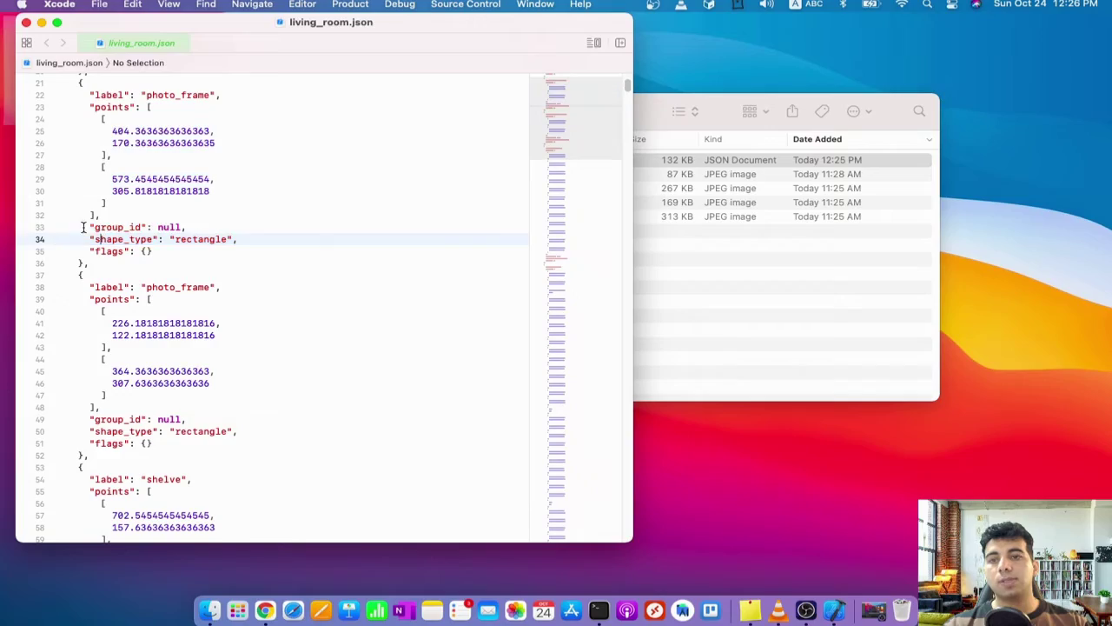
pyautogui.moveTo(84, 227); pyautogui.dragTo(168, 252)
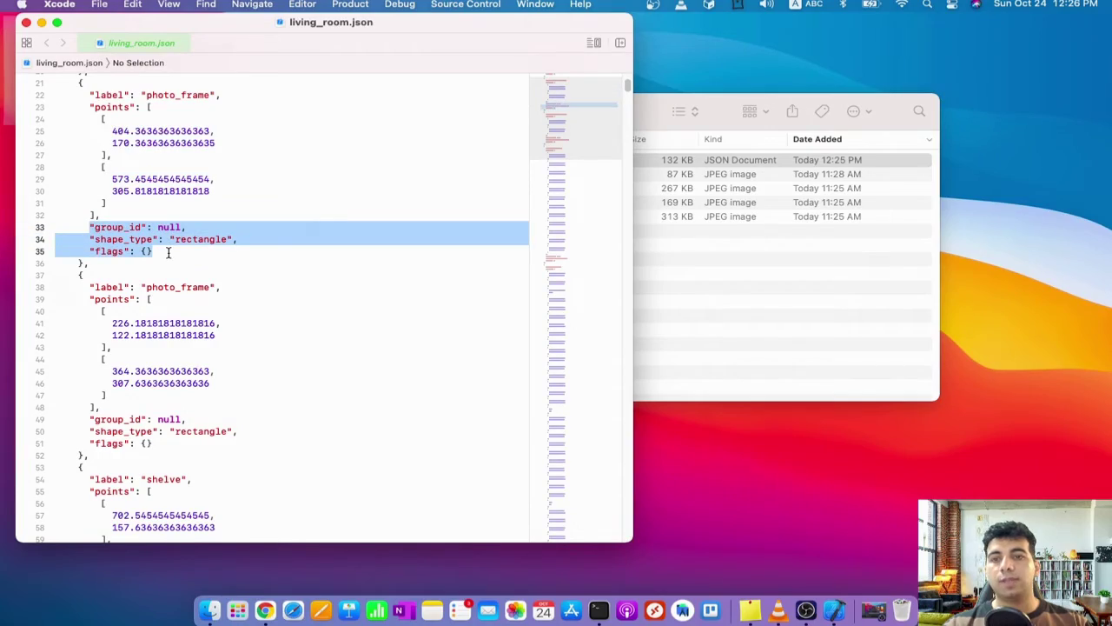
# Examine the imagePath, imageData, imageHeight and imageWidth entries of living_room.json, close the file and return to Terminal
pyautogui.scroll(-3, 347, 261)
pyautogui.moveTo(625, 147); pyautogui.dragTo(596, 256)
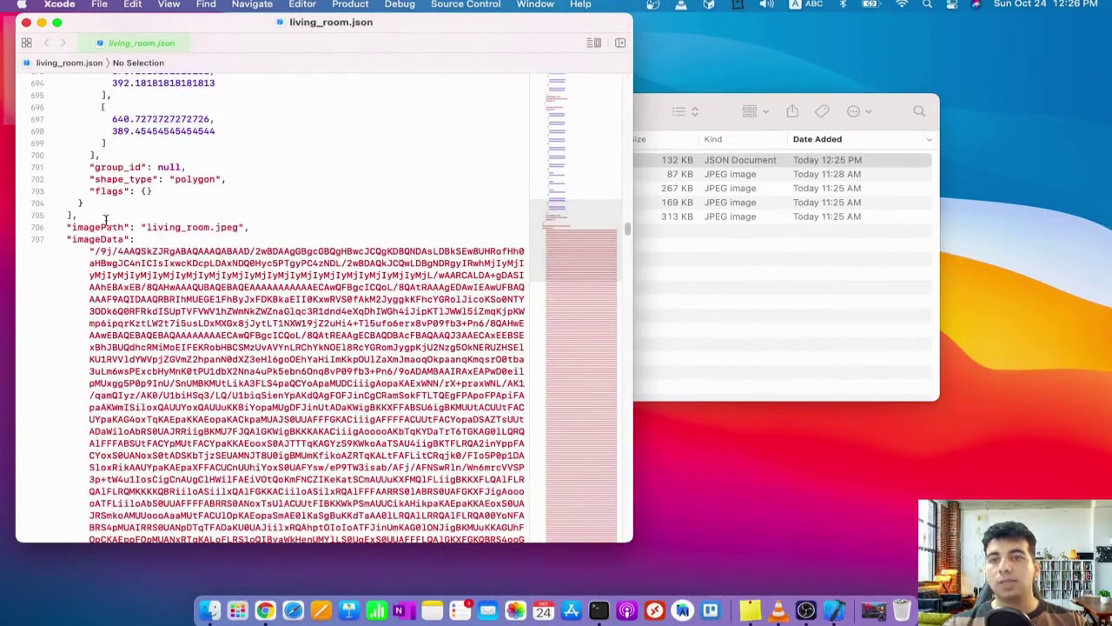
pyautogui.moveTo(89, 250); pyautogui.dragTo(395, 396)
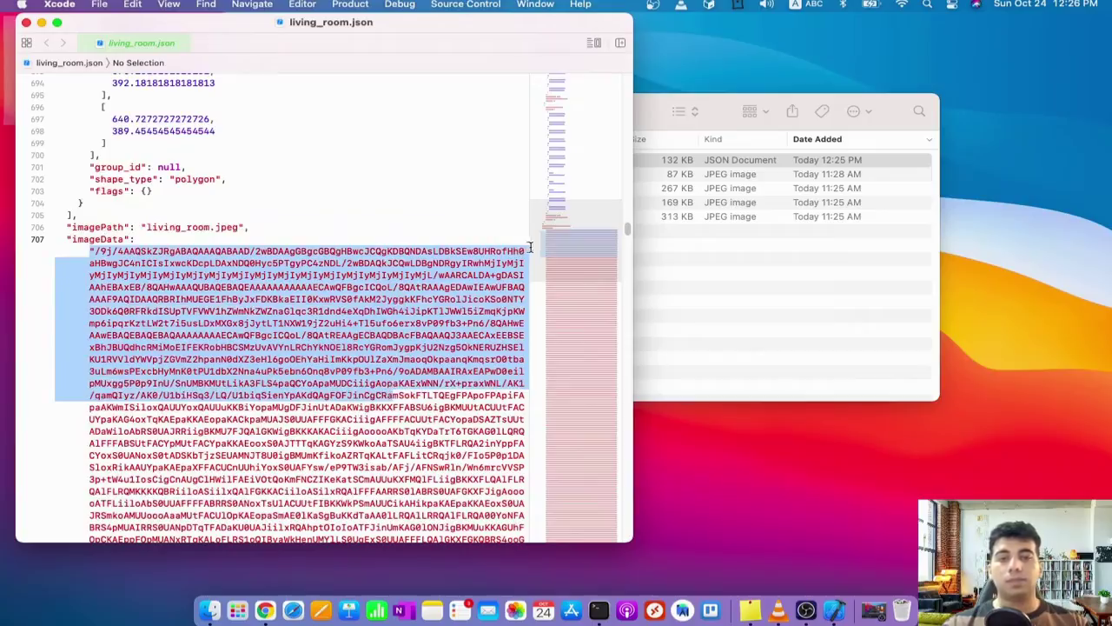
pyautogui.moveTo(580, 261); pyautogui.dragTo(598, 543)
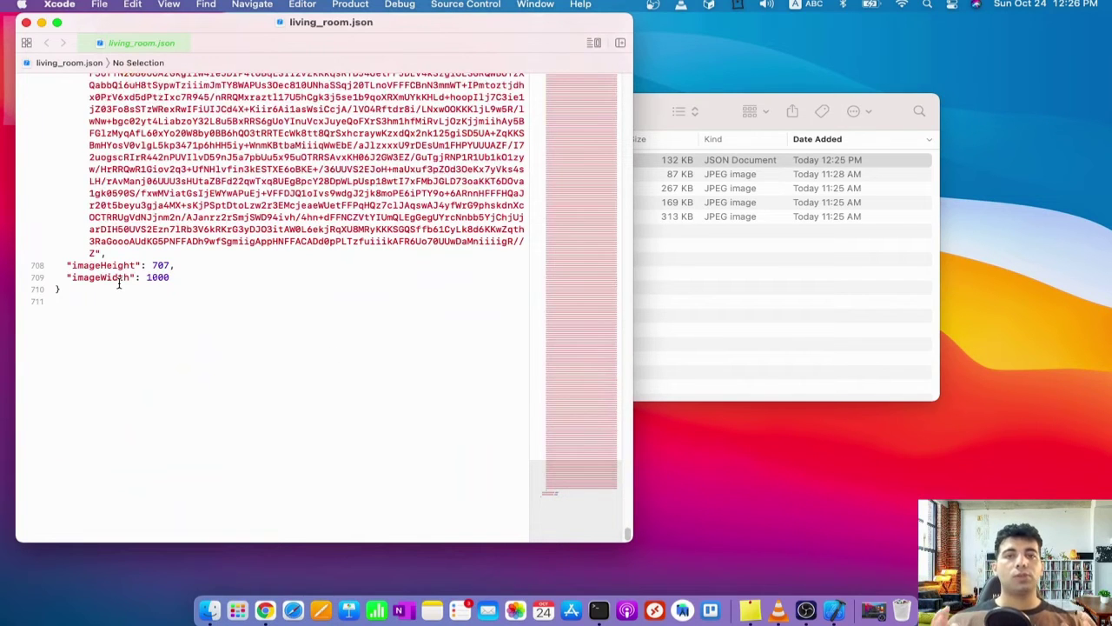
pyautogui.click(27, 23)
pyautogui.click(217, 308)
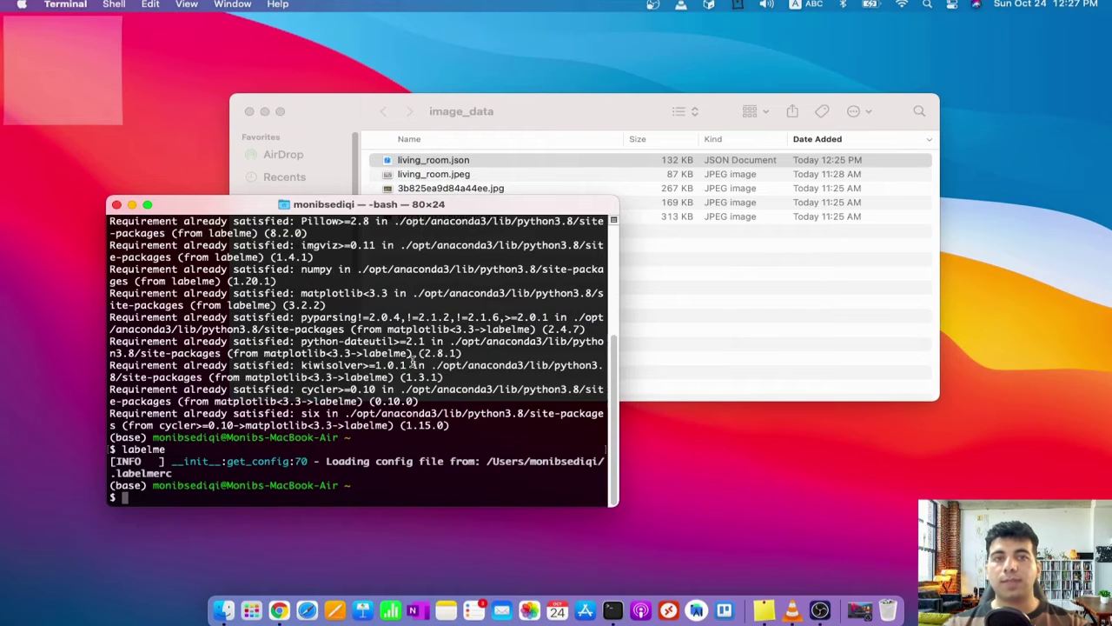
pyautogui.write('la')
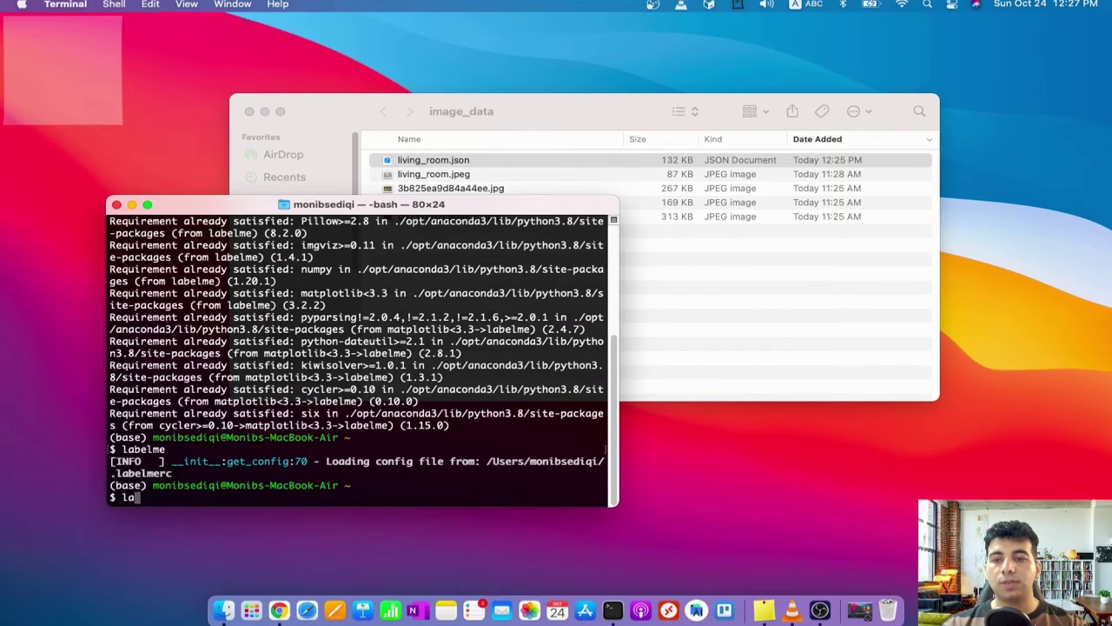
pyautogui.write('belm')
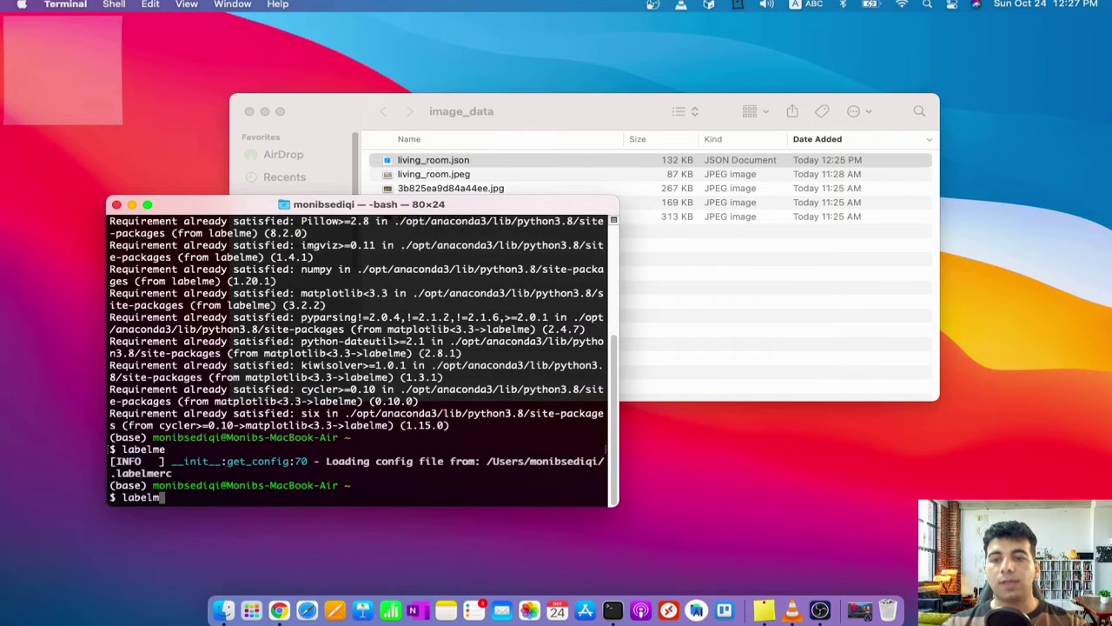
pyautogui.write('e')
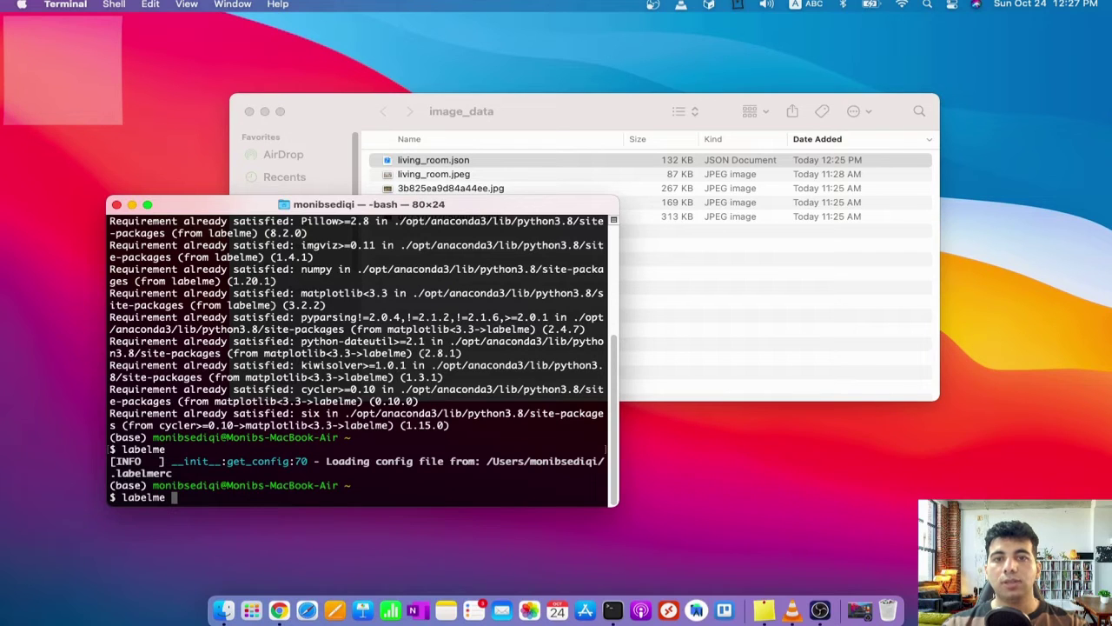
pyautogui.write(' liv')
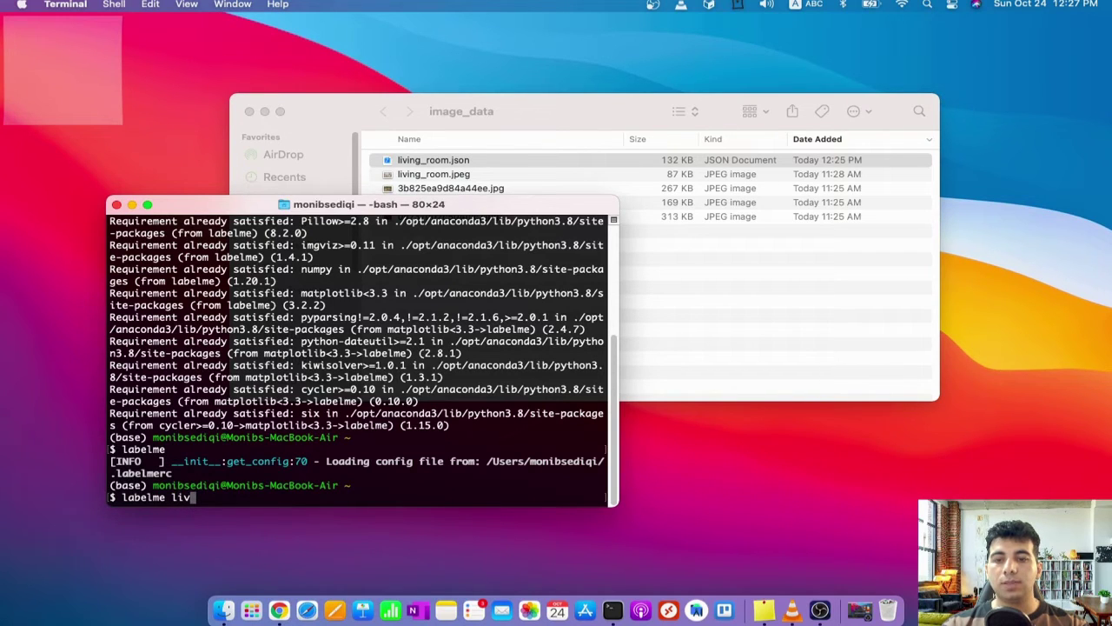
pyautogui.press('BackSpace')
pyautogui.press('BackSpace')
pyautogui.press('BackSpace')
pyautogui.press('BackSpace')
pyautogui.press('BackSpace')
pyautogui.press('BackSpace')
pyautogui.press('BackSpace')
pyautogui.press('BackSpace')
pyautogui.press('BackSpace')
pyautogui.press('BackSpace')
pyautogui.press('BackSpace')
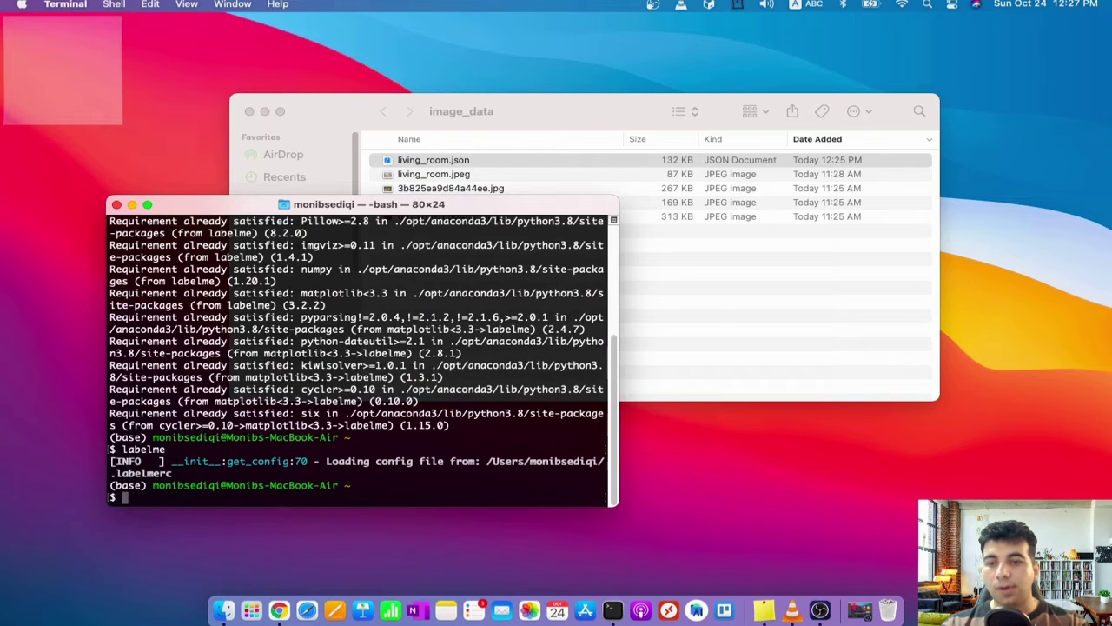
# Change the terminal's working directory to Desktop/image_data/
pyautogui.write('cd DE')
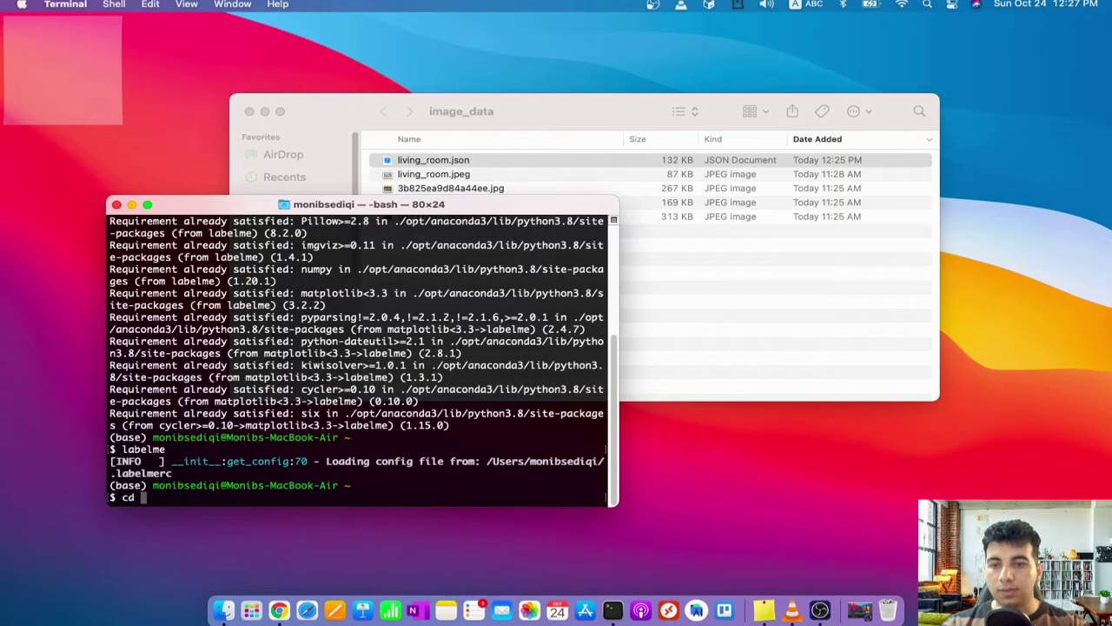
pyautogui.press('BackSpace')
pyautogui.press('BackSpace')
pyautogui.write('e')
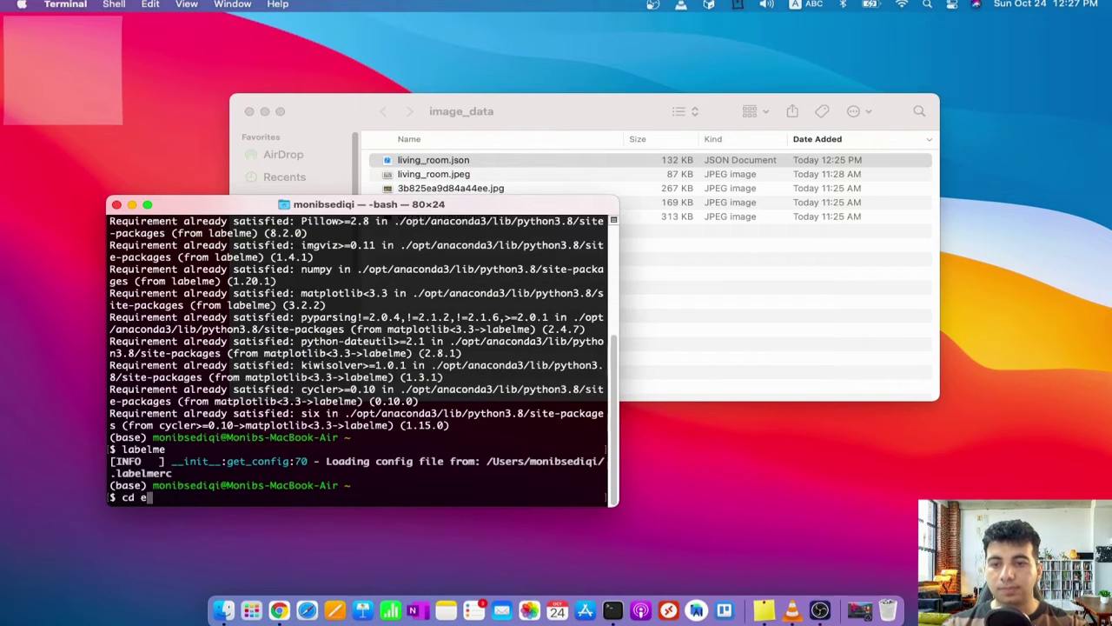
pyautogui.press('BackSpace')
pyautogui.write('Des')
pyautogui.press('Tab')
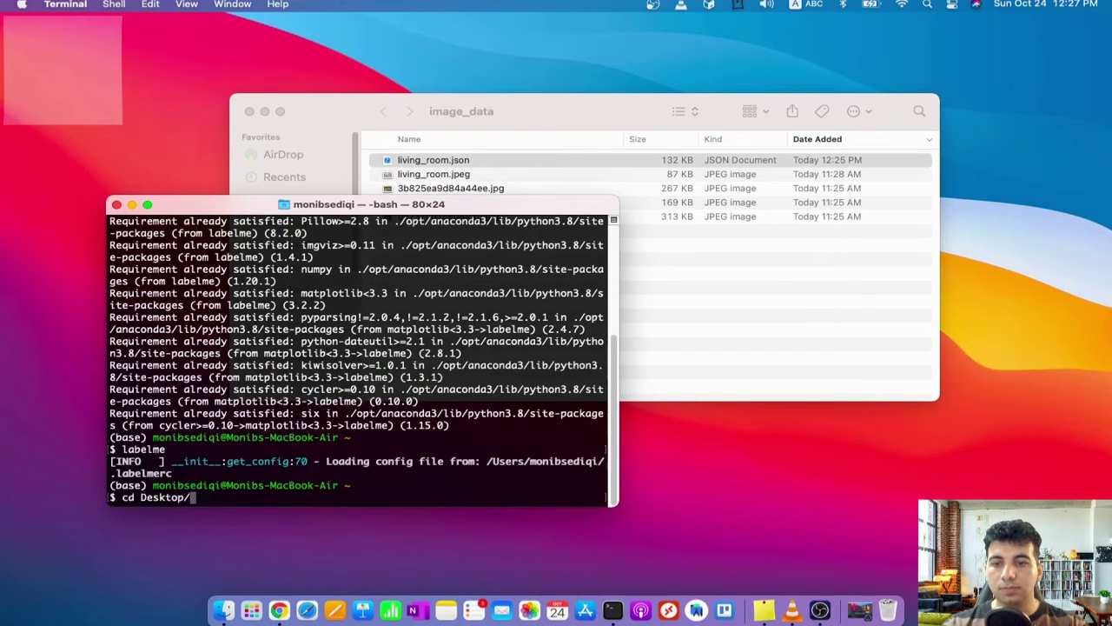
pyautogui.write('ima')
pyautogui.press('Tab')
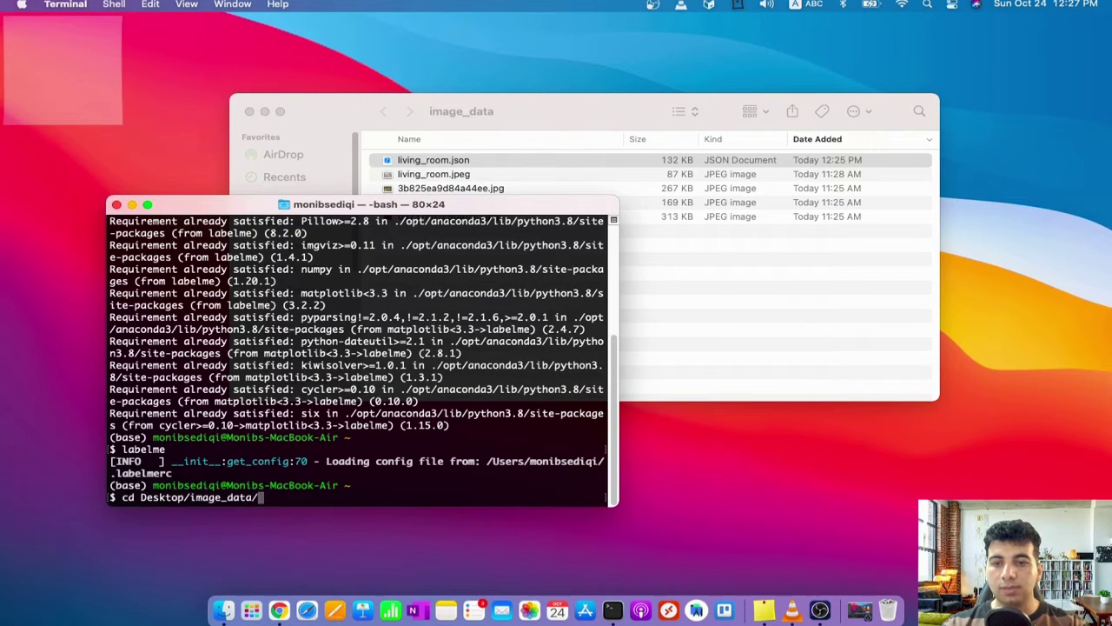
pyautogui.press('Return')
# Try to open the living room image with its annotation file by running "labmel living_room.jpeg -O living_room.json"
pyautogui.write('labmel ')
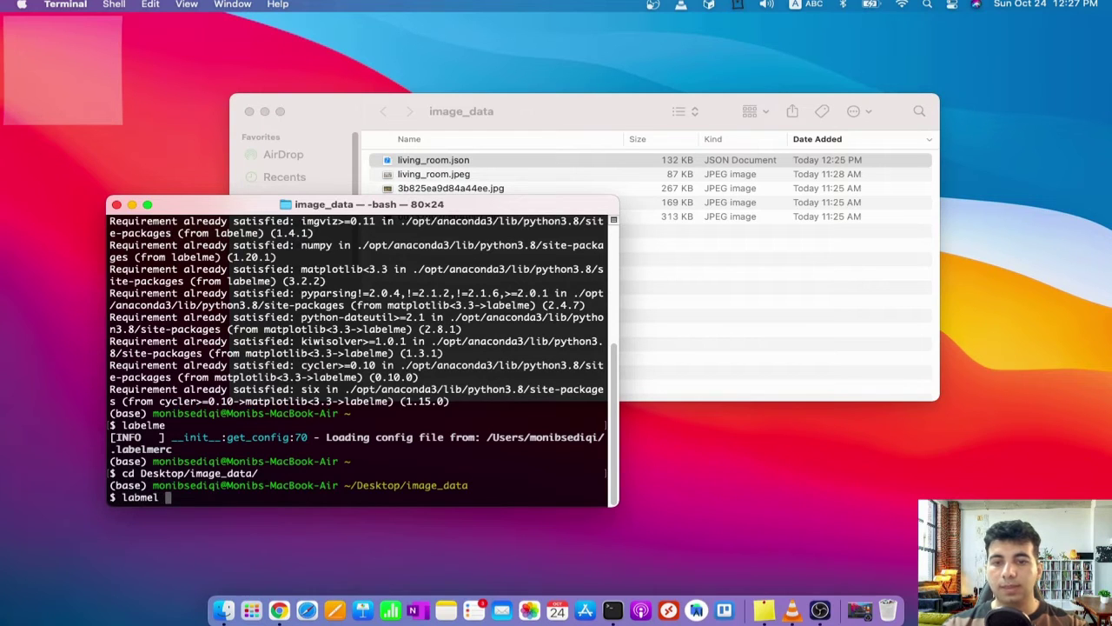
pyautogui.write('livi')
pyautogui.press('Tab')
pyautogui.write('j')
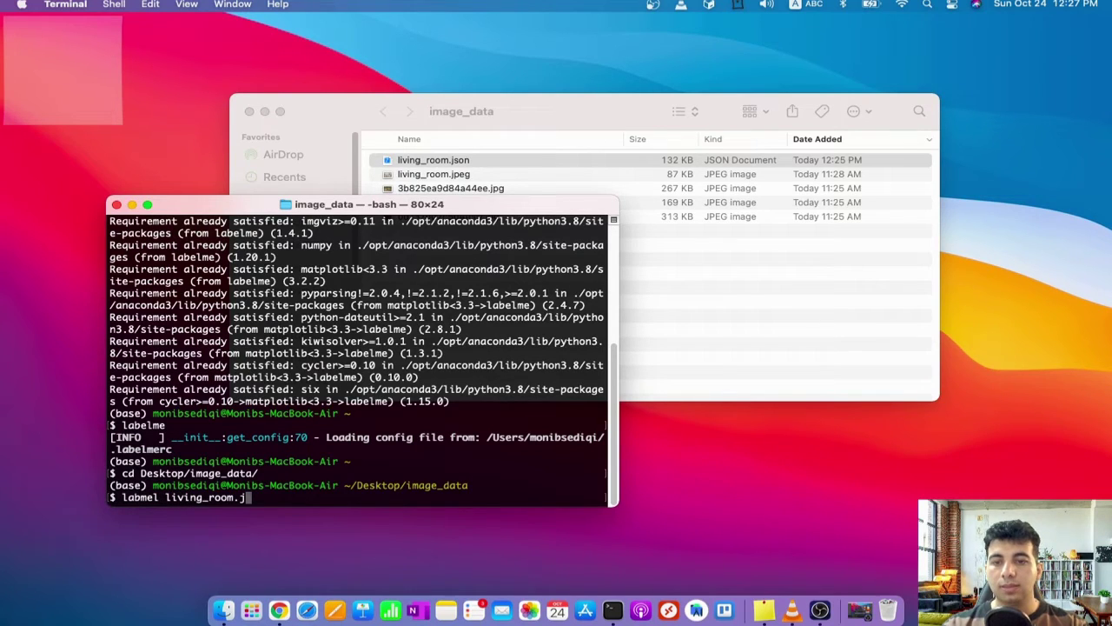
pyautogui.write('p')
pyautogui.press('Tab')
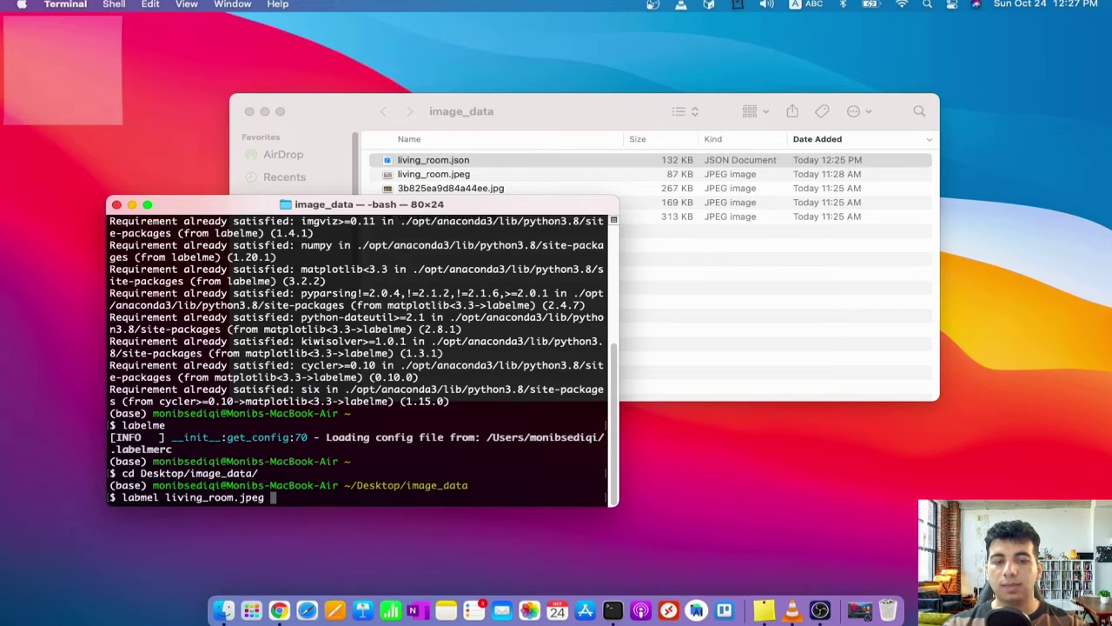
pyautogui.write('00')
pyautogui.press('BackSpace')
pyautogui.press('BackSpace')
pyautogui.write('-O')
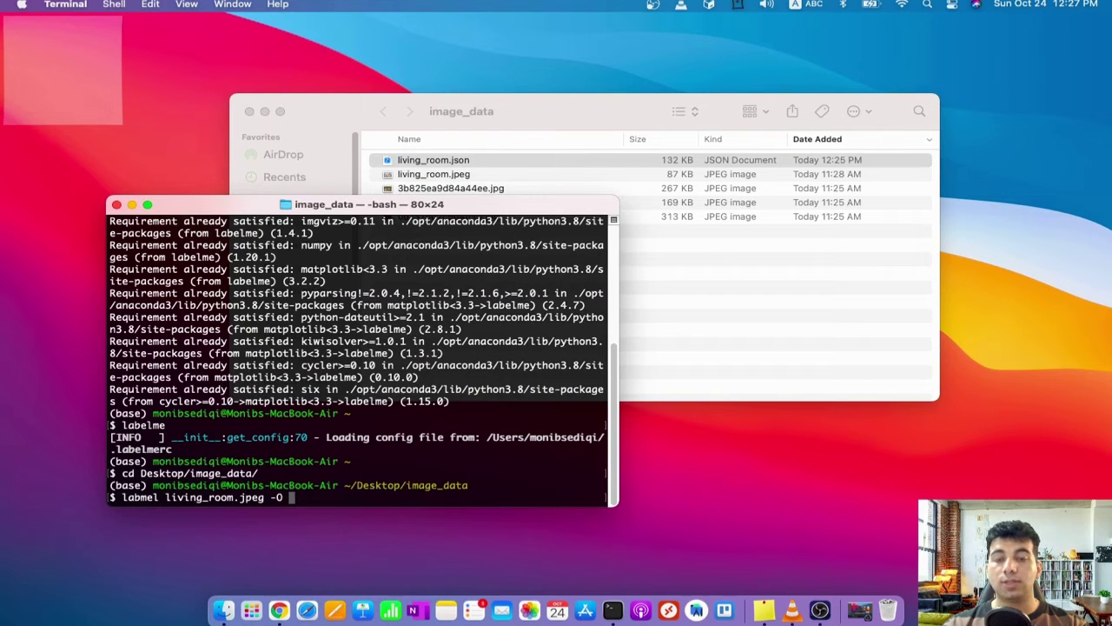
pyautogui.write(' living_room.j')
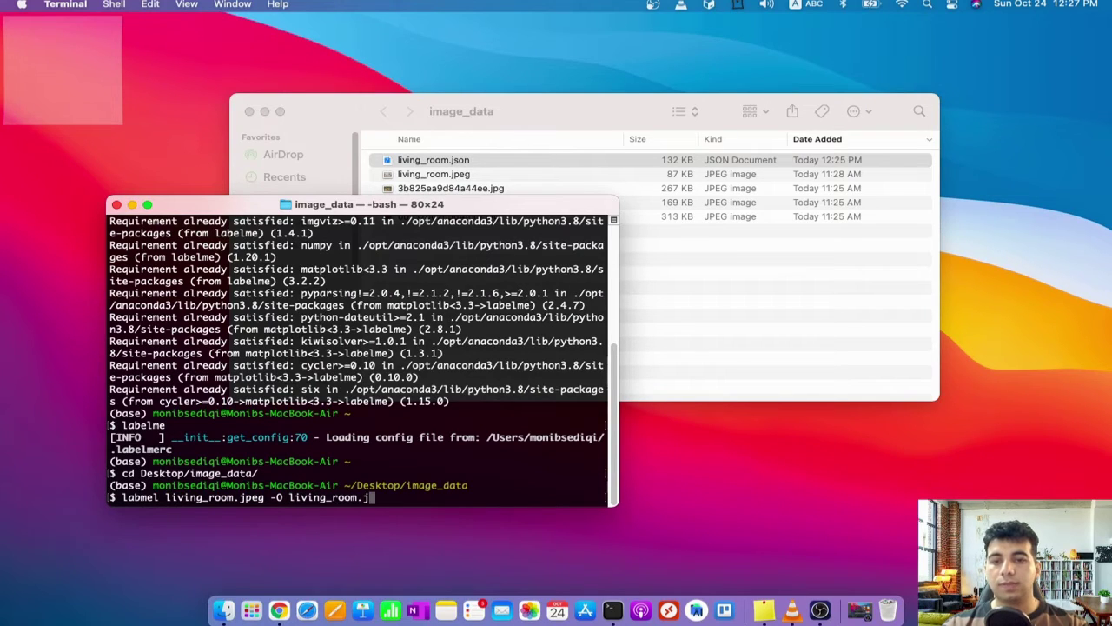
pyautogui.write('son')
pyautogui.press('Return')
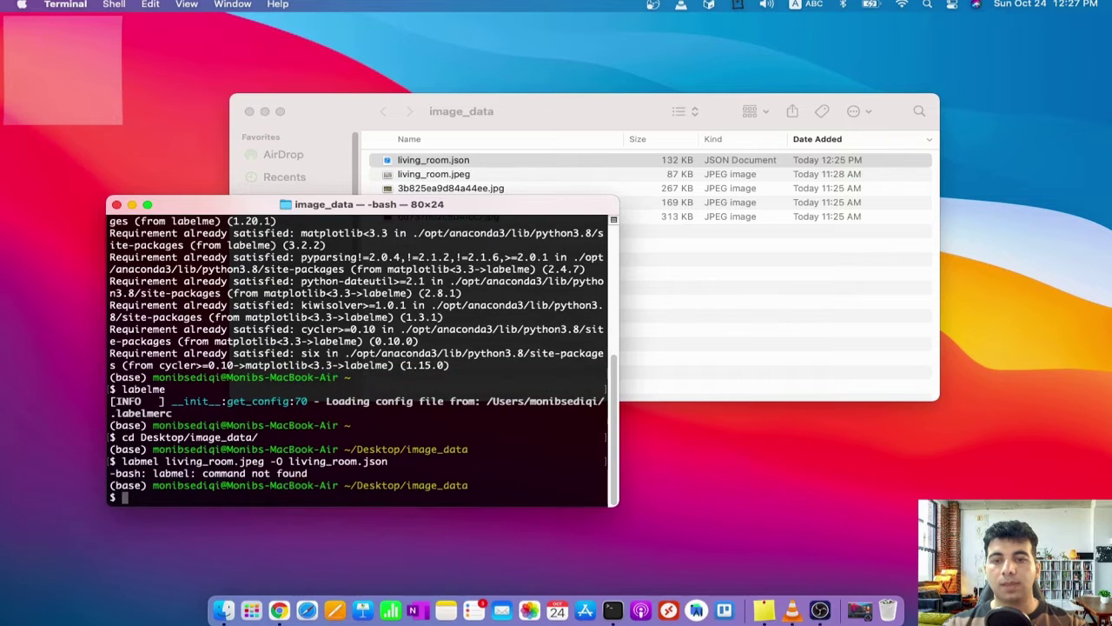
# Recall the last command, correct it to "labelme living_room.jpeg -O living_room.json" and run it
pyautogui.press('Up')
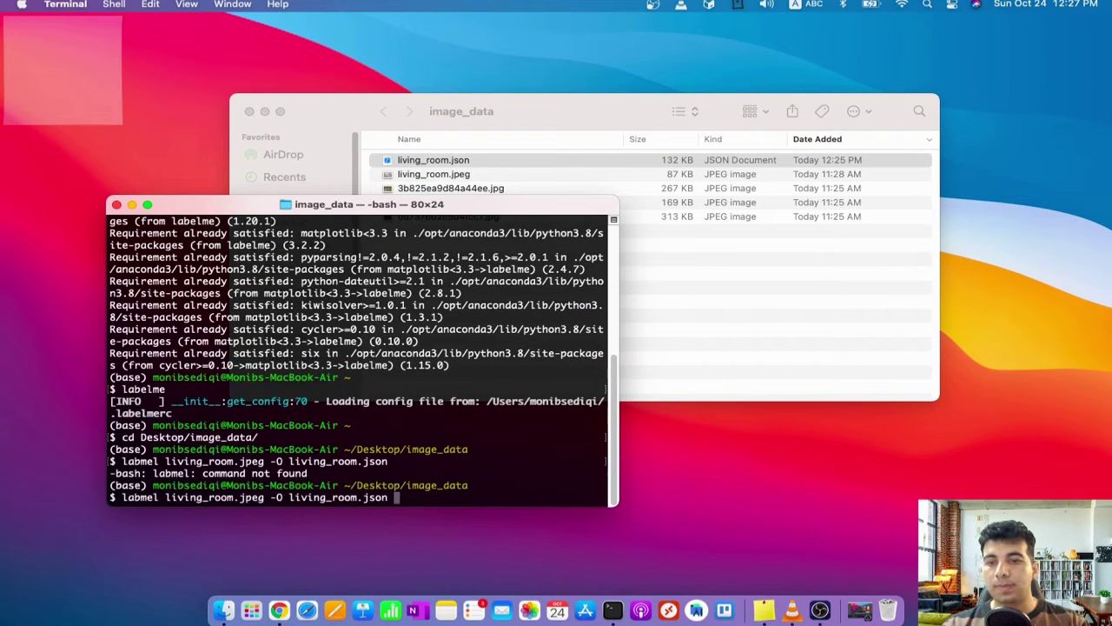
pyautogui.press('Left')
pyautogui.press('Left')
pyautogui.press('Left')
pyautogui.press('Left')
pyautogui.press('Left')
pyautogui.press('Left')
pyautogui.press('Left')
pyautogui.press('Left')
pyautogui.press('Left')
pyautogui.press('Left')
pyautogui.press('Left')
pyautogui.press('Left')
pyautogui.press('Left')
pyautogui.press('Left')
pyautogui.press('Left')
pyautogui.press('Left')
pyautogui.press('Left')
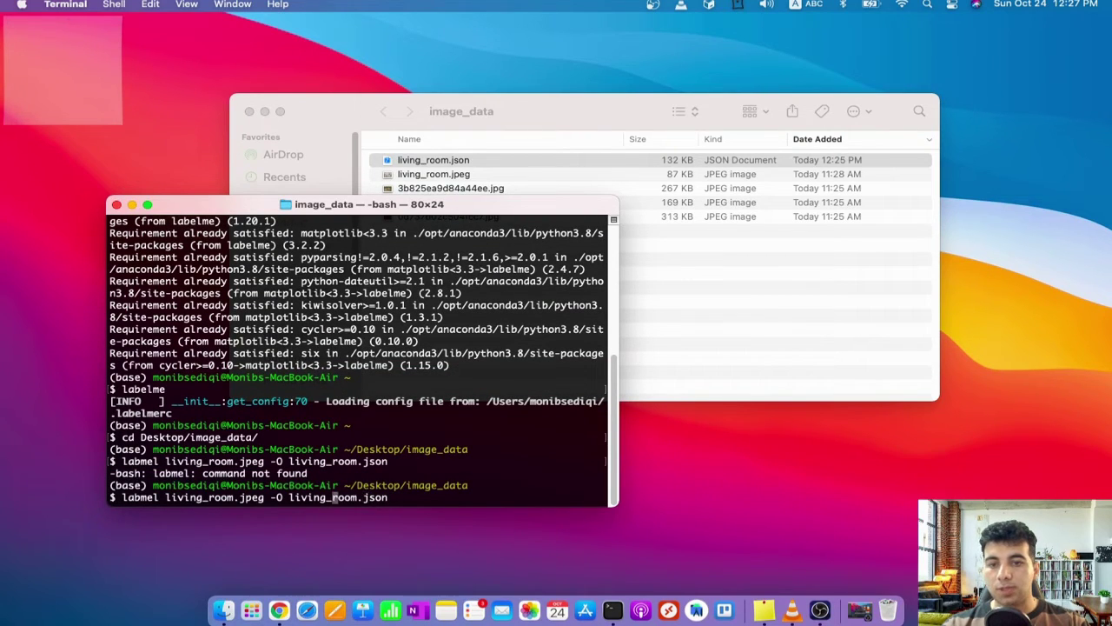
pyautogui.press('Left')
pyautogui.press('Left')
pyautogui.press('Left')
pyautogui.press('Left')
pyautogui.press('Left')
pyautogui.press('Left')
pyautogui.press('Left')
pyautogui.press('Left')
pyautogui.press('Left')
pyautogui.press('Left')
pyautogui.press('Left')
pyautogui.press('Left')
pyautogui.press('Left')
pyautogui.press('Left')
pyautogui.press('Left')
pyautogui.press('Left')
pyautogui.press('Left')
pyautogui.press('Left')
pyautogui.press('Left')
pyautogui.press('Left')
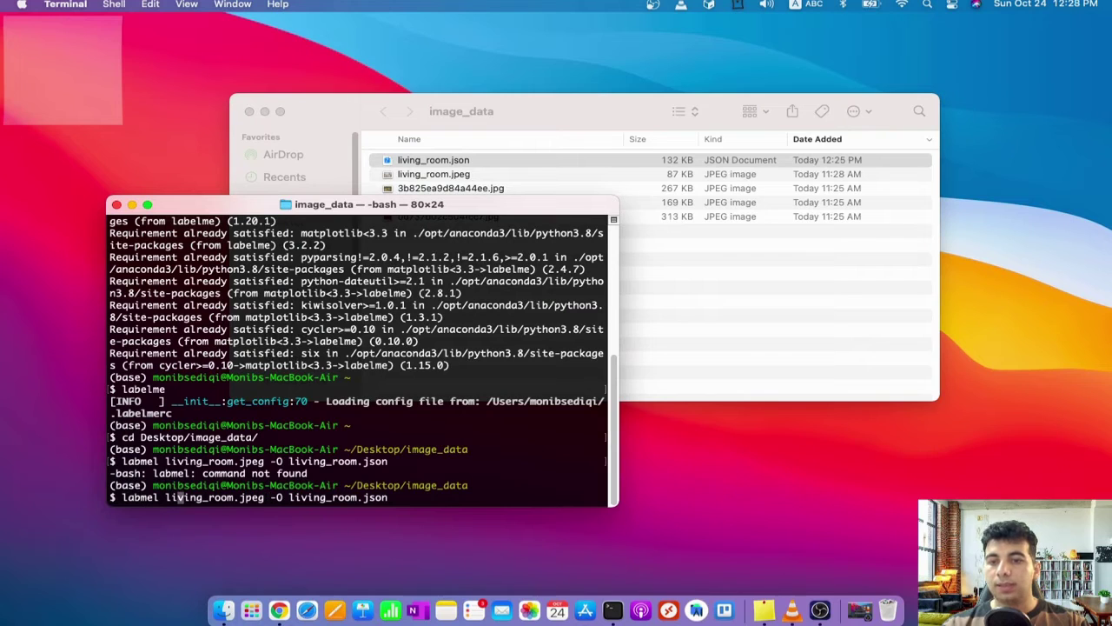
pyautogui.press('Left')
pyautogui.press('Left')
pyautogui.write('e')
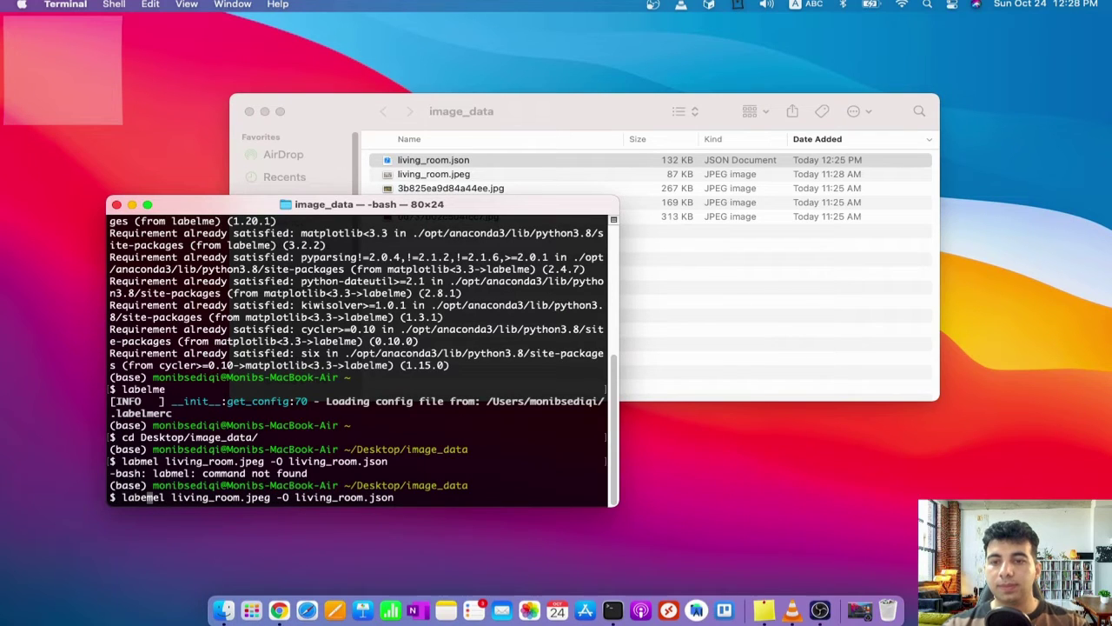
pyautogui.write('l')
pyautogui.press('Right')
pyautogui.press('Right')
pyautogui.press('Right')
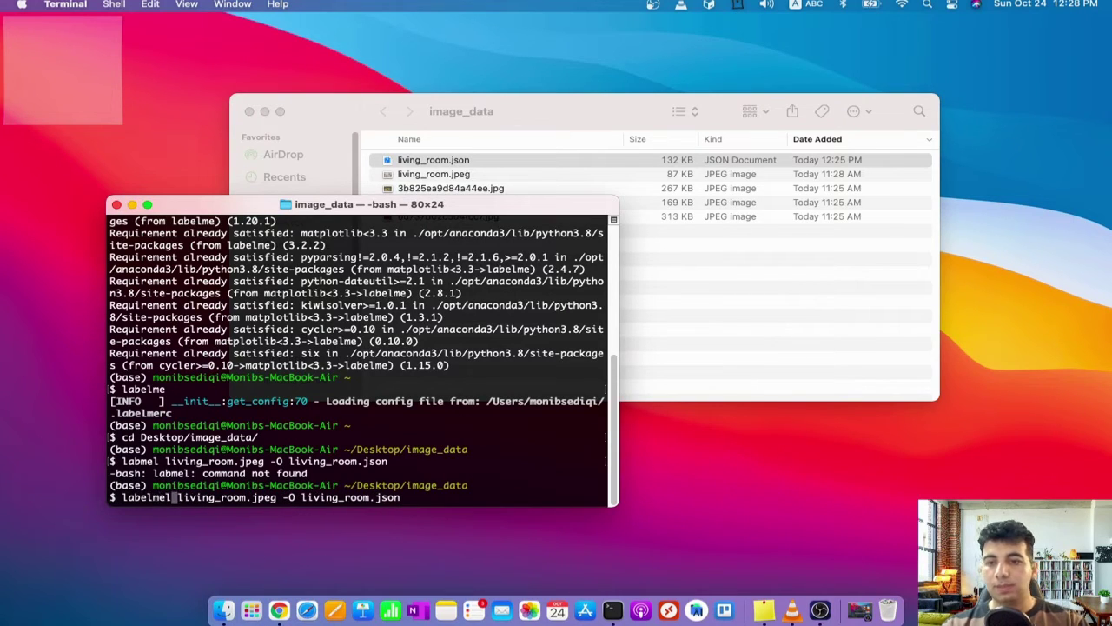
pyautogui.press('BackSpace')
pyautogui.press('Return')
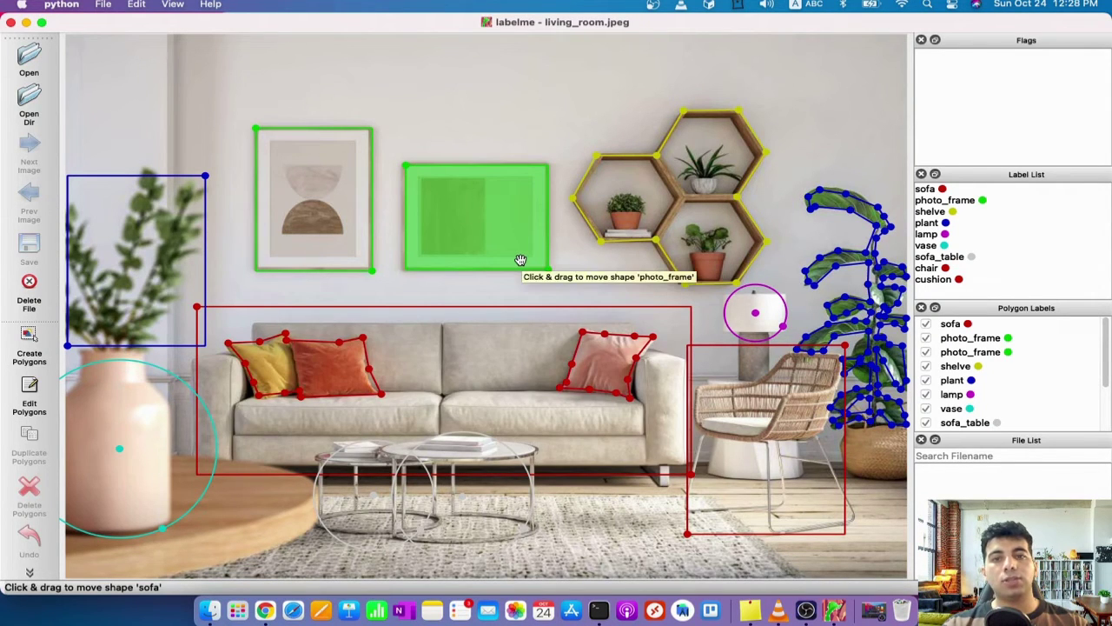
# Switch to editing polygons and slightly move a vertex at the tip of the topmost leaf of the plant polygon beside the chair
pyautogui.rightClick(874, 247)
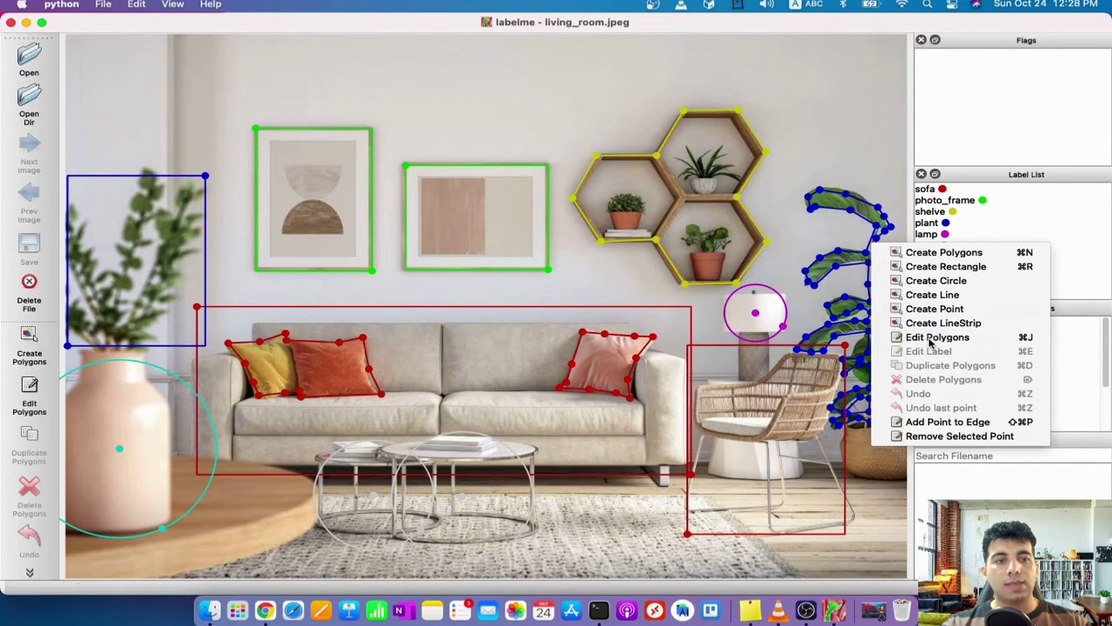
pyautogui.click(926, 337)
pyautogui.click(831, 206)
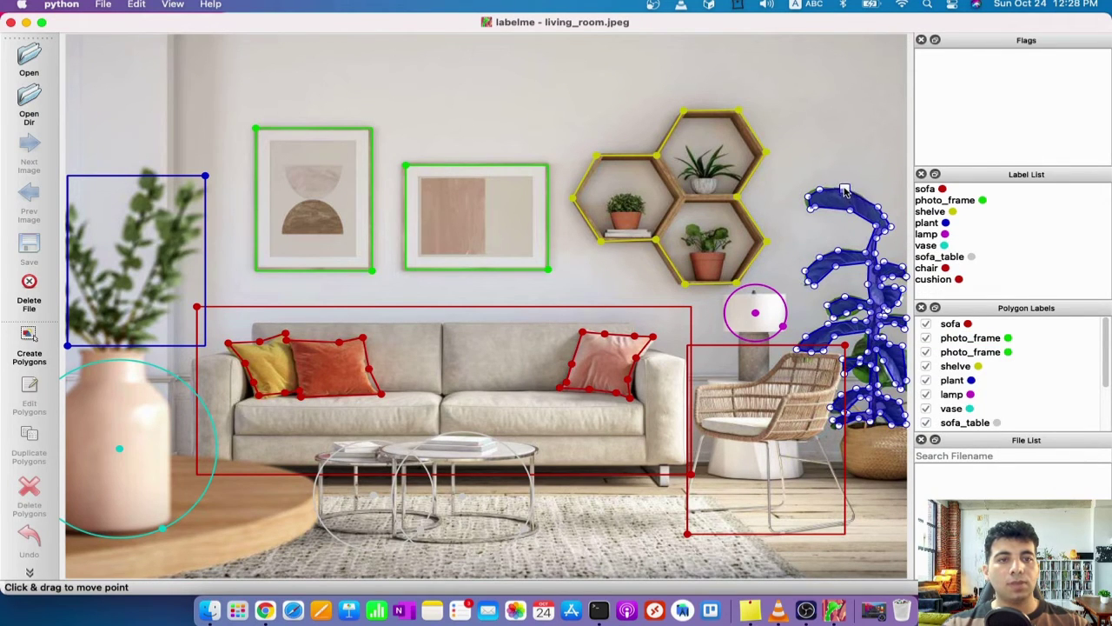
pyautogui.moveTo(847, 191); pyautogui.dragTo(807, 198)
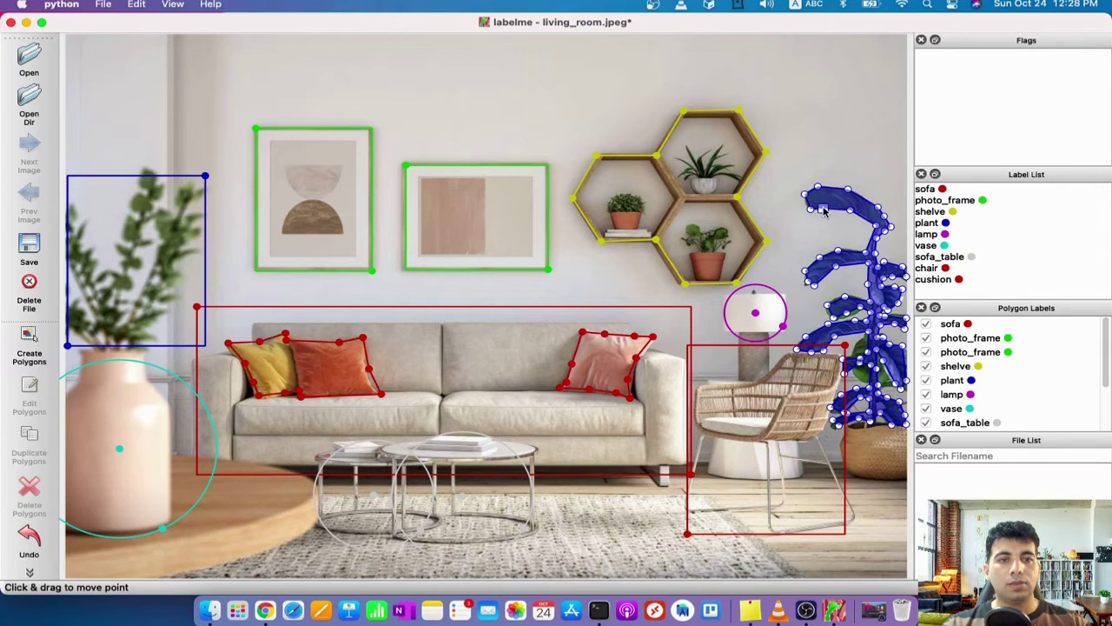
# Save the edited annotations and close the labelme window
pyautogui.click(29, 246)
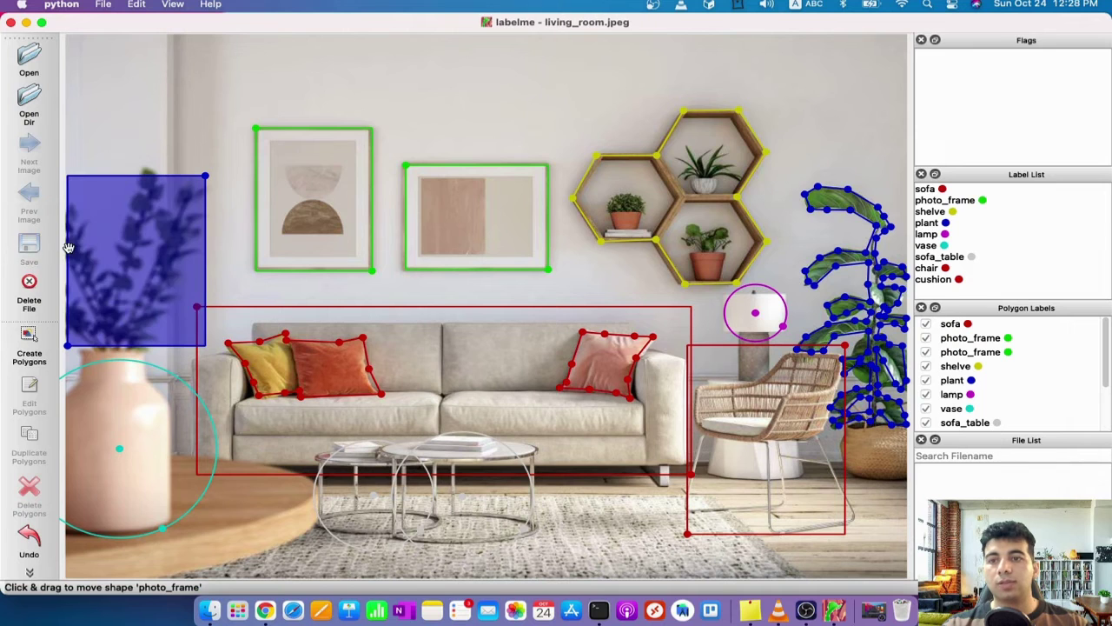
pyautogui.click(10, 22)
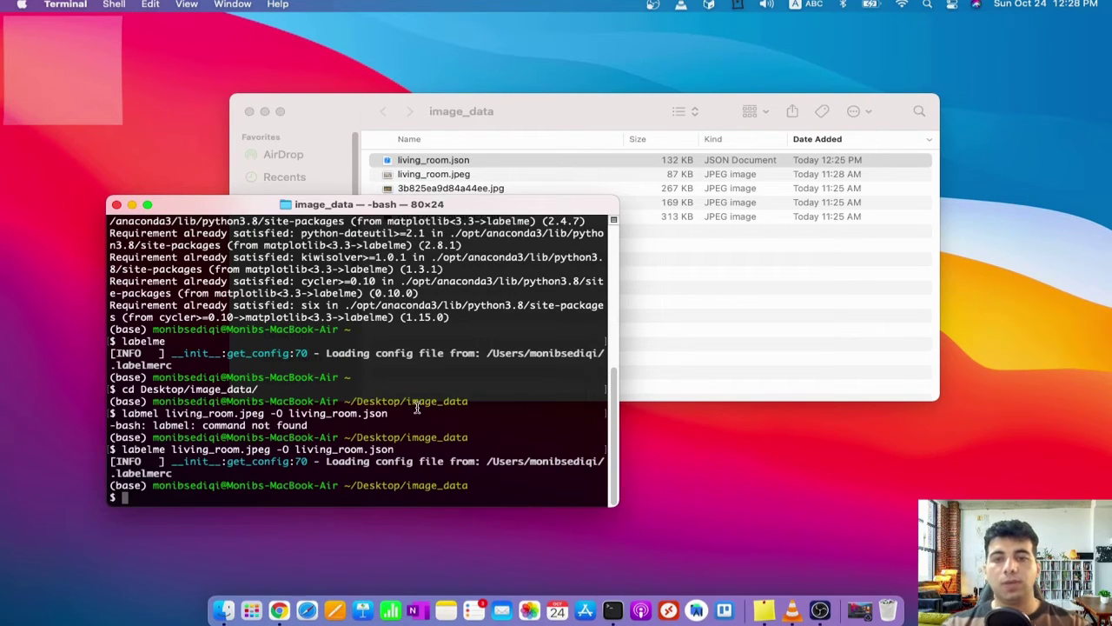
# Run "labelme_draw_json living_room.json" to display the annotated image from its JSON file
pyautogui.write('la')
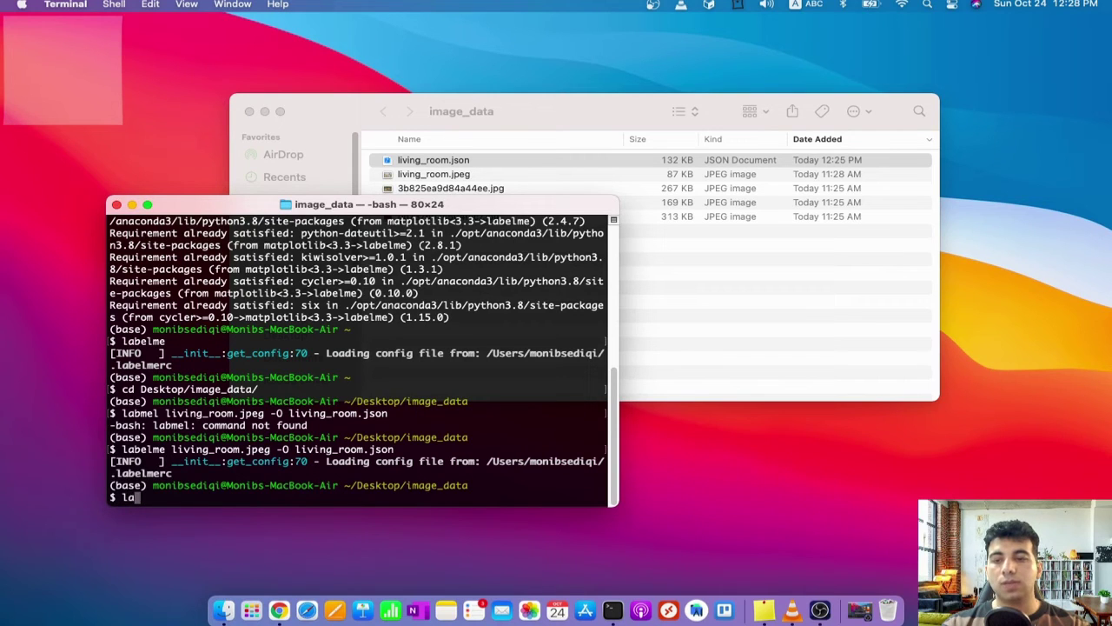
pyautogui.write('bel')
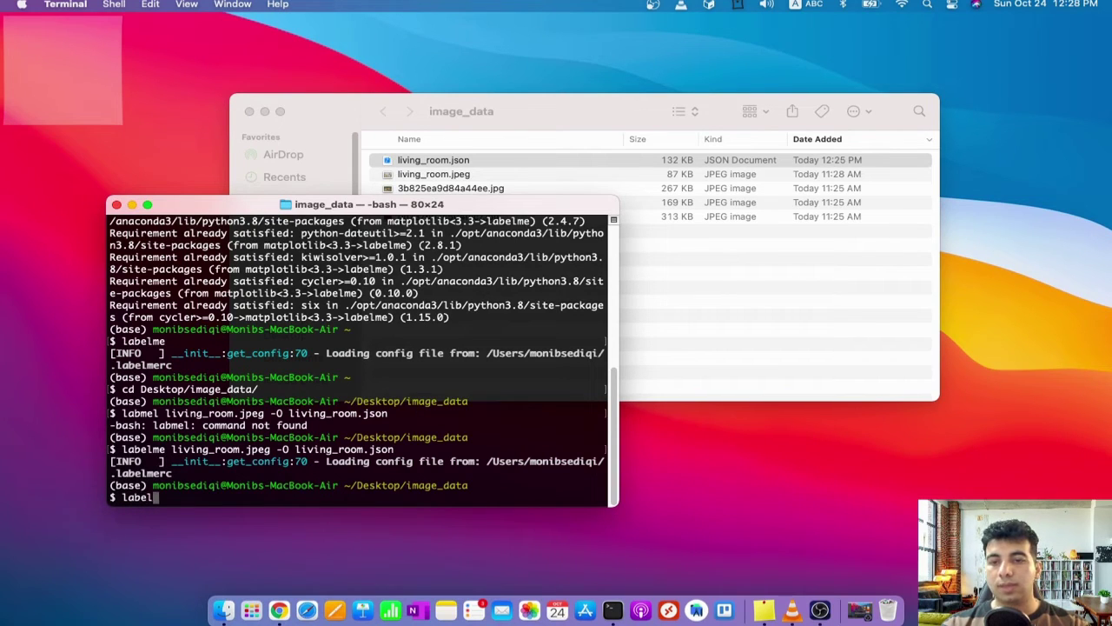
pyautogui.write('me_draw')
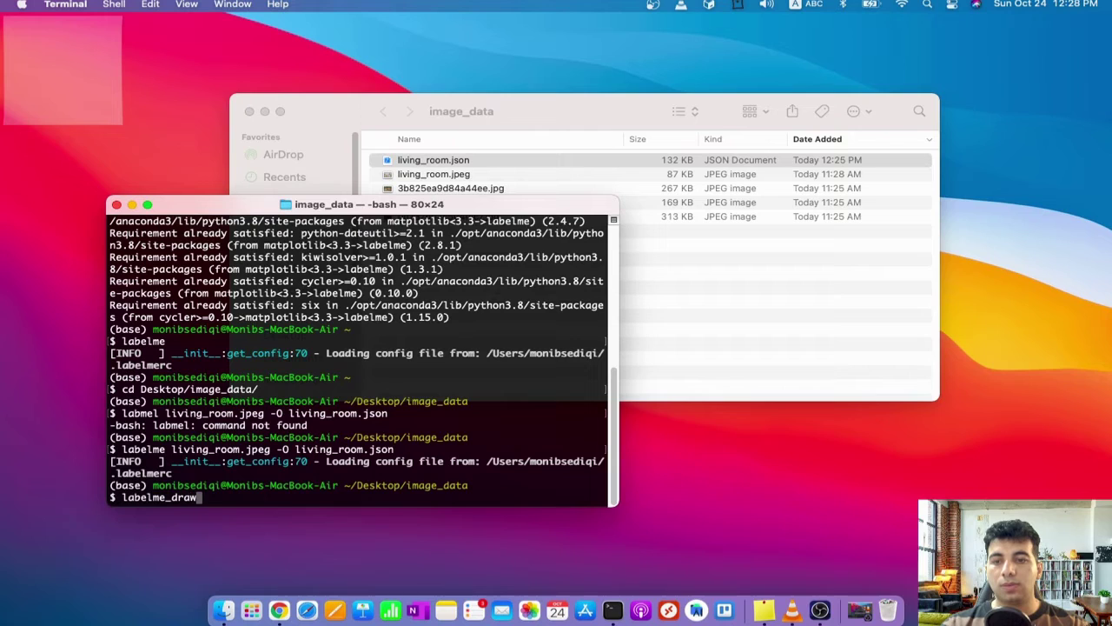
pyautogui.write('_json living_room.jj')
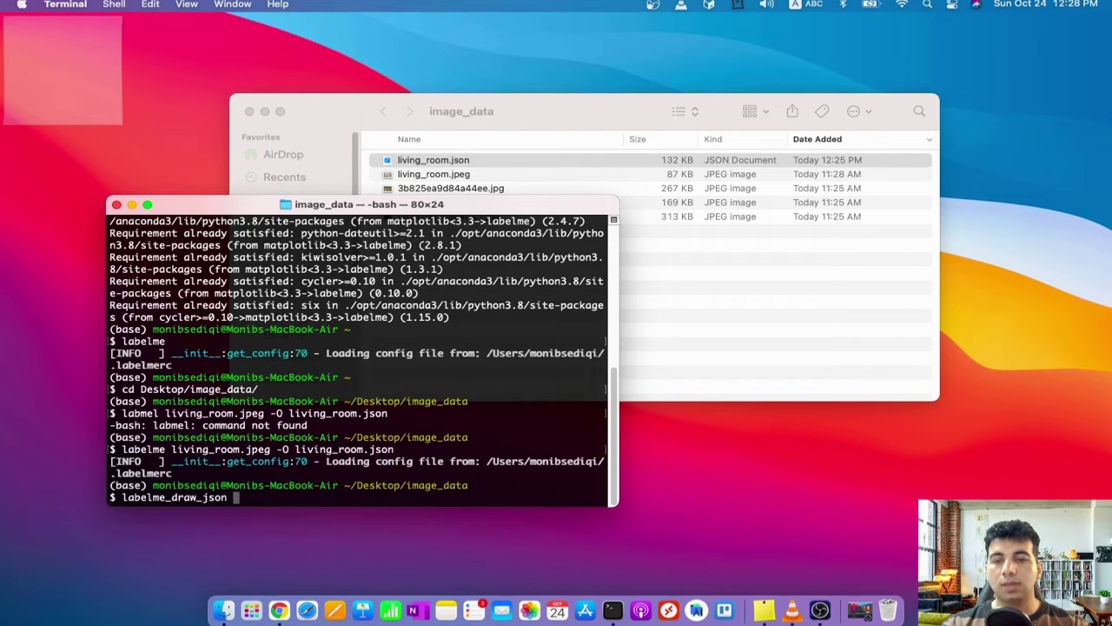
pyautogui.press('BackSpace')
pyautogui.press('Tab')
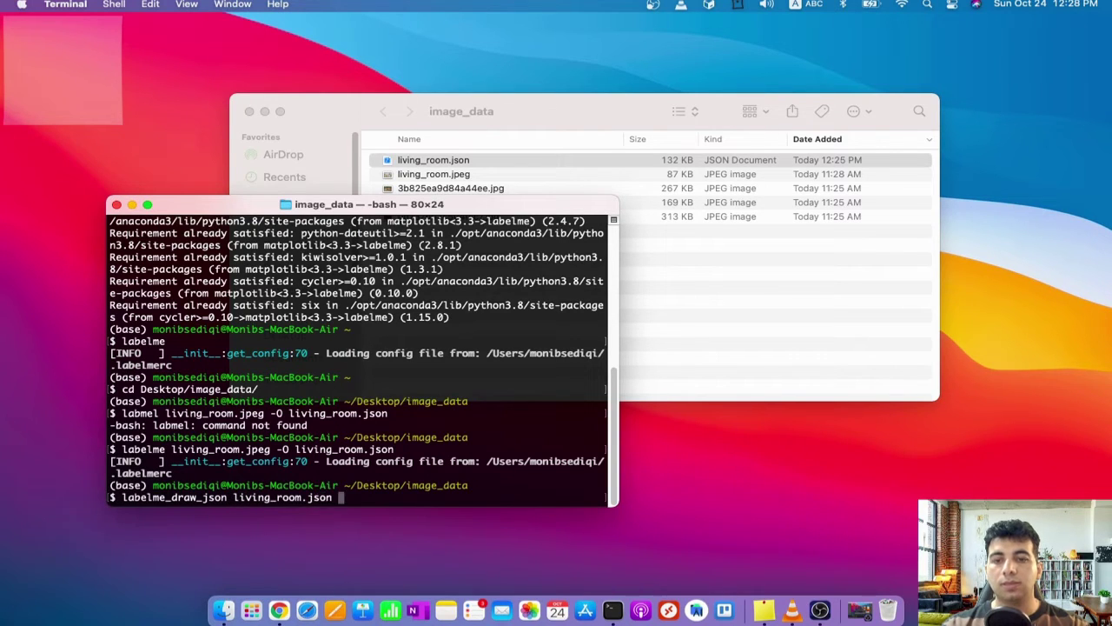
pyautogui.press('Return')
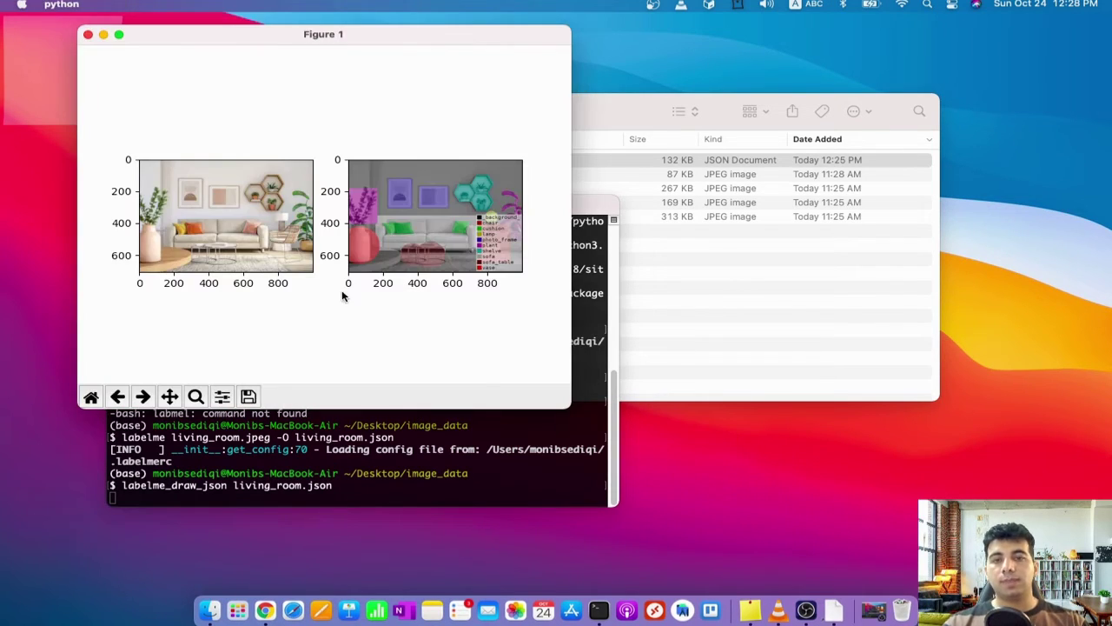
# Enlarge the figure window to examine the original image beside its labelled overlay and legend, and close the figure
pyautogui.click(119, 34)
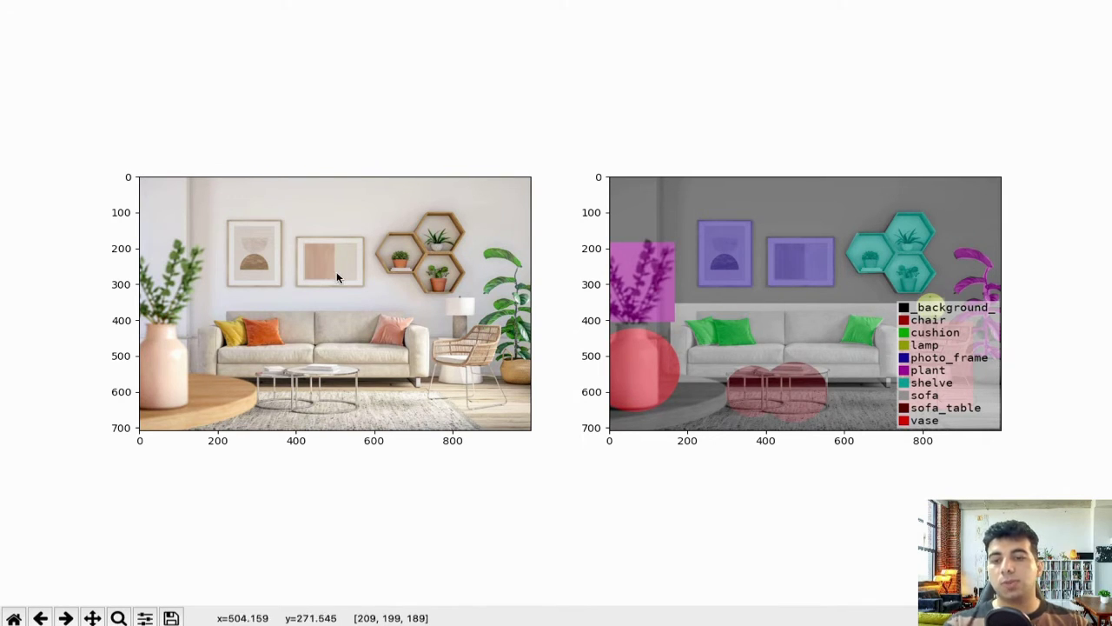
pyautogui.moveTo(23, 3)
pyautogui.click(11, 21)
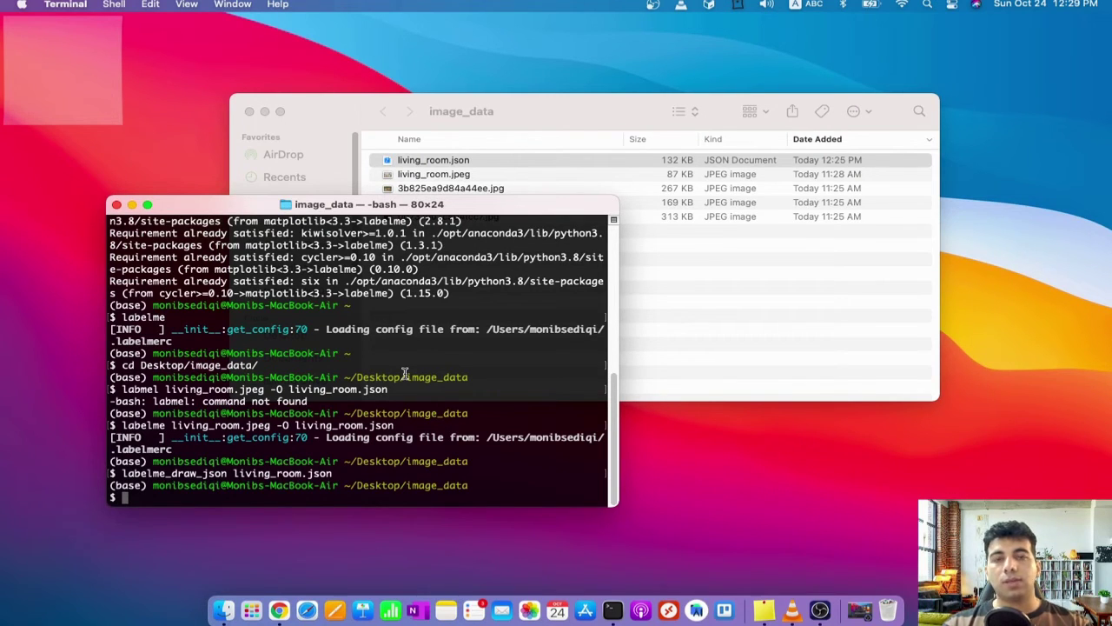
# Enter the dataset conversion command "labelme_json_to_dataset living_room.json -o" at the prompt, without running it
pyautogui.write('labem')
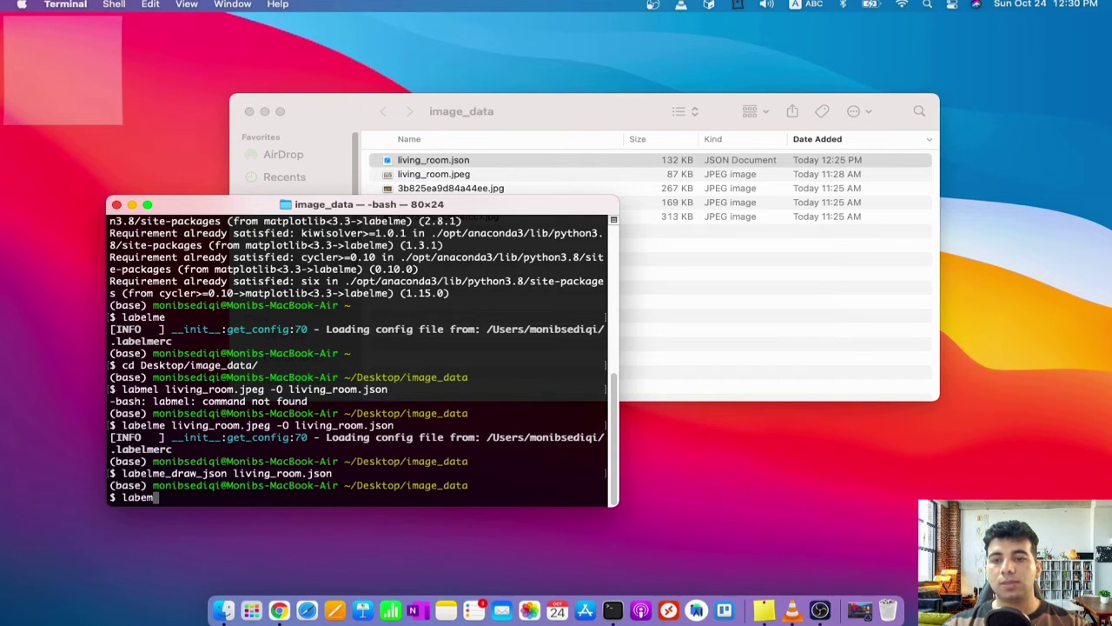
pyautogui.press('BackSpace')
pyautogui.write('l')
pyautogui.write('me_json')
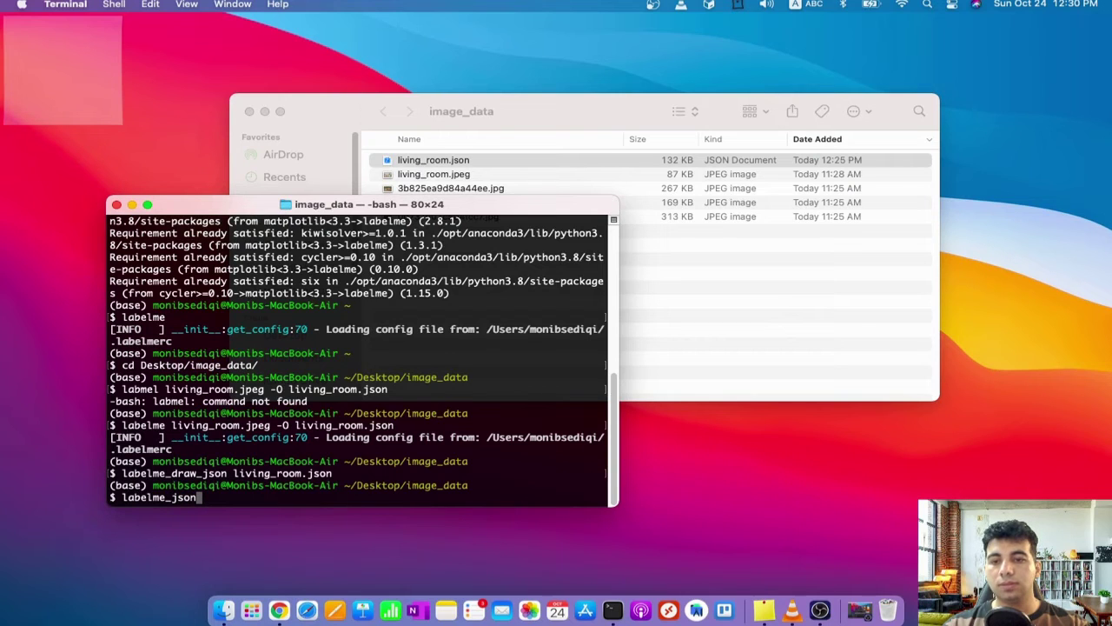
pyautogui.write('_to_d')
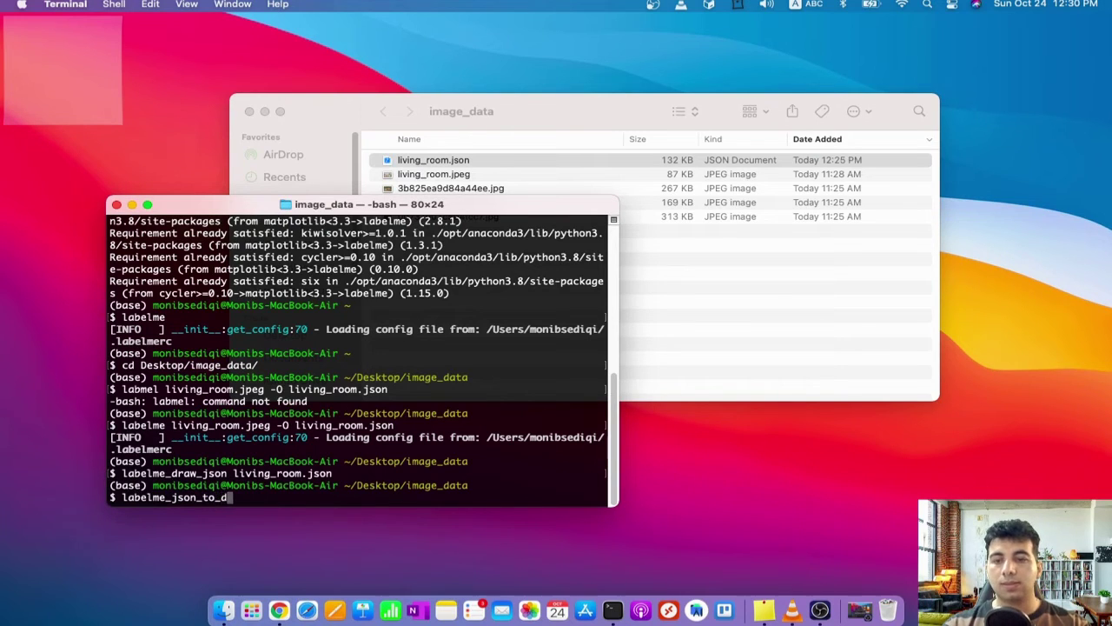
pyautogui.write('ataset')
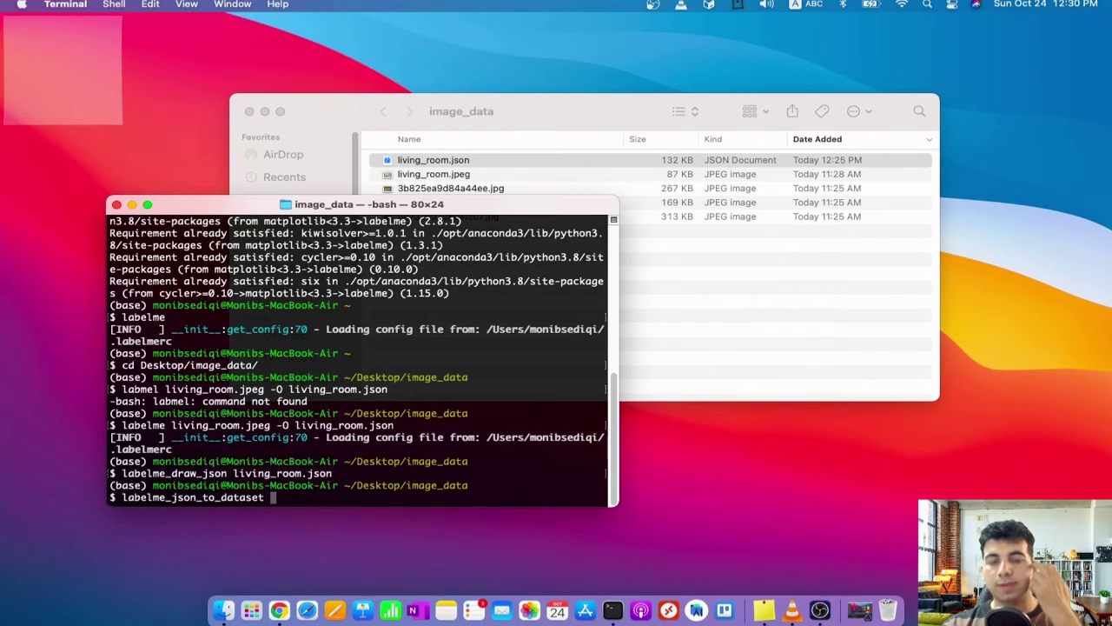
pyautogui.write(' living_room.j')
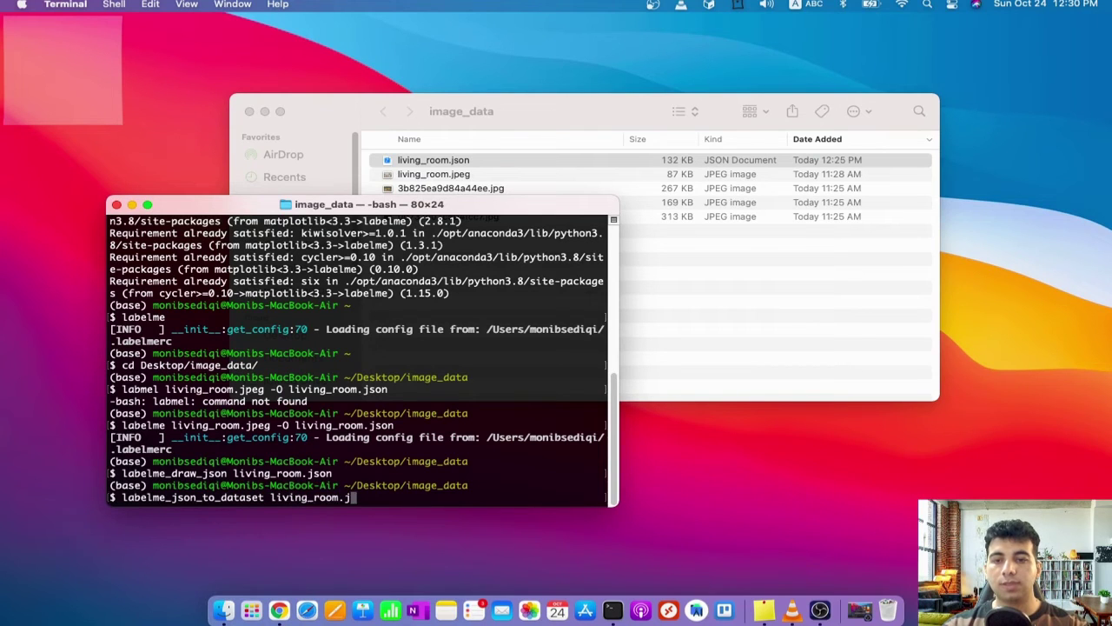
pyautogui.write('son -')
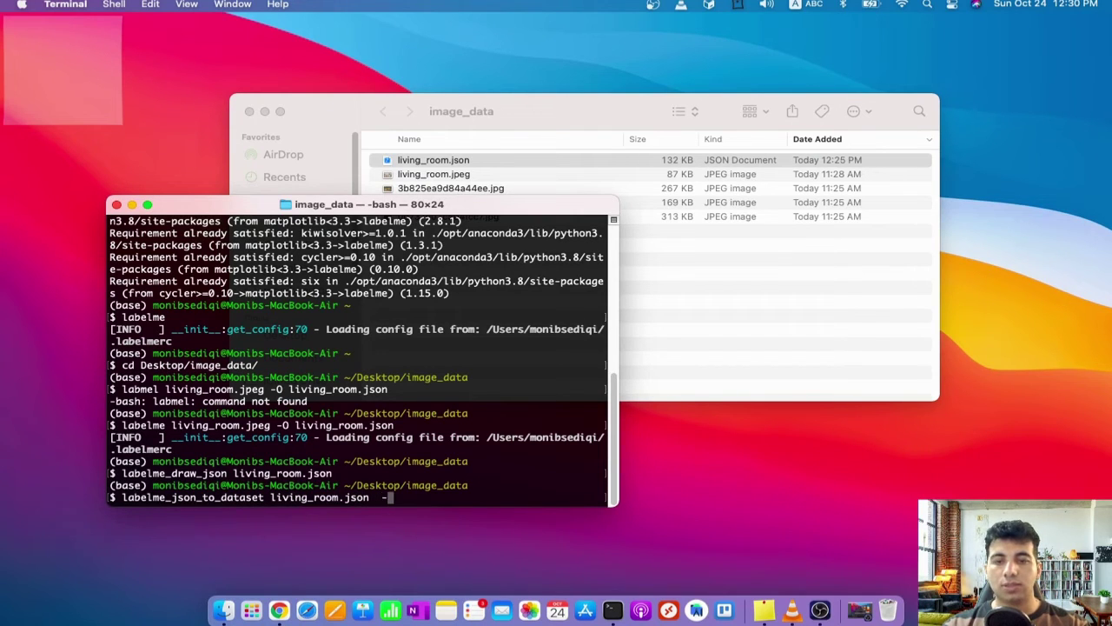
pyautogui.write('o ')
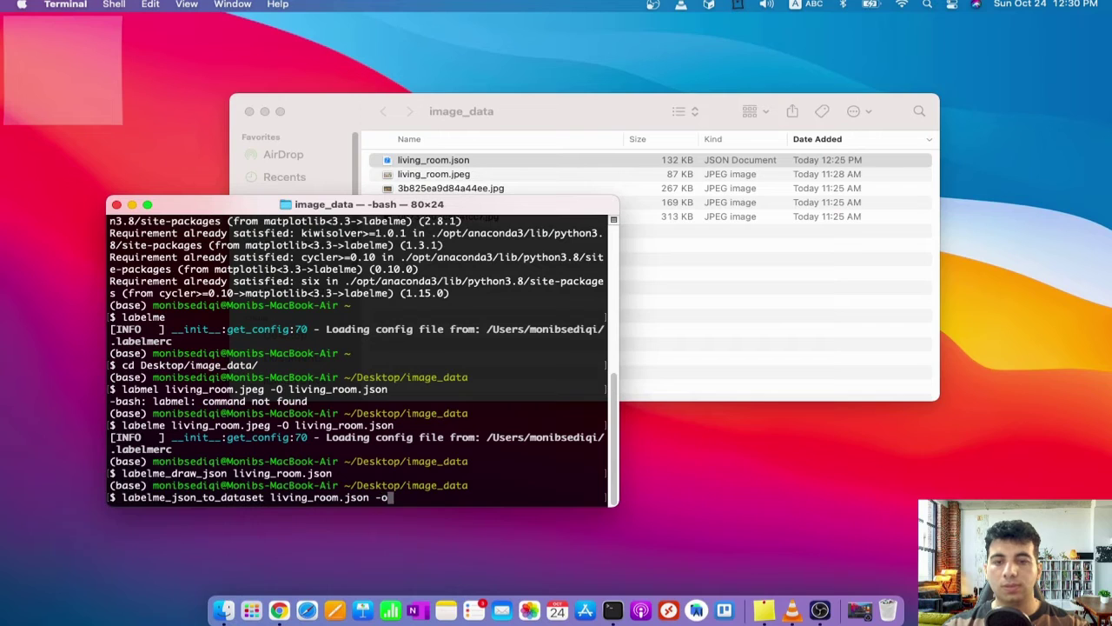
pyautogui.write('example_')
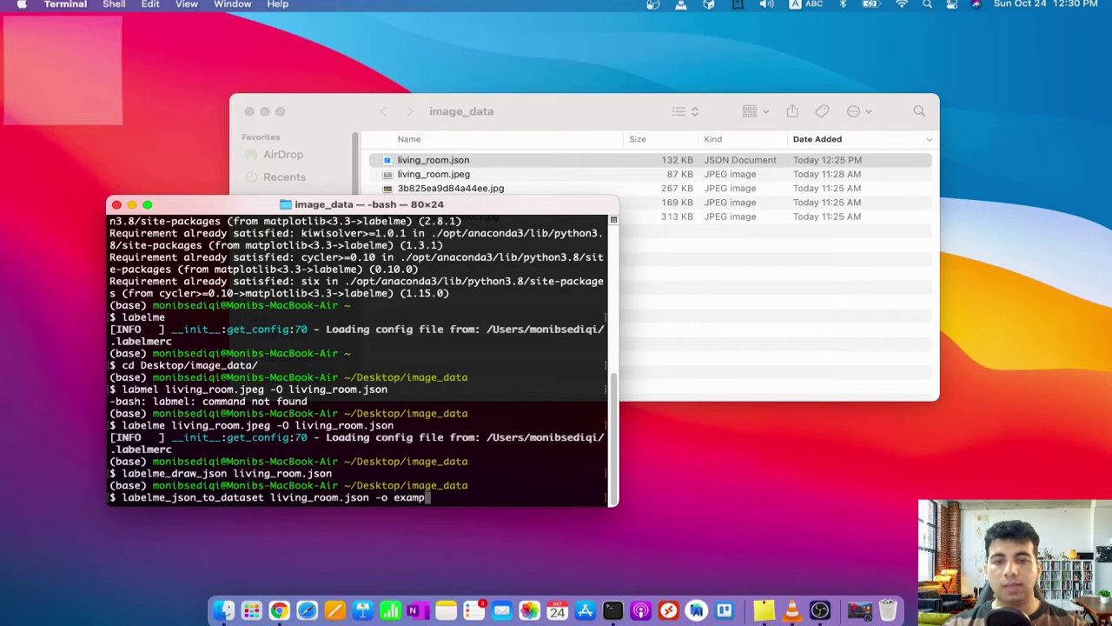
pyautogui.press('BackSpace')
pyautogui.press('BackSpace')
pyautogui.press('BackSpace')
pyautogui.press('BackSpace')
pyautogui.press('BackSpace')
pyautogui.press('BackSpace')
pyautogui.press('BackSpace')
pyautogui.press('BackSpace')
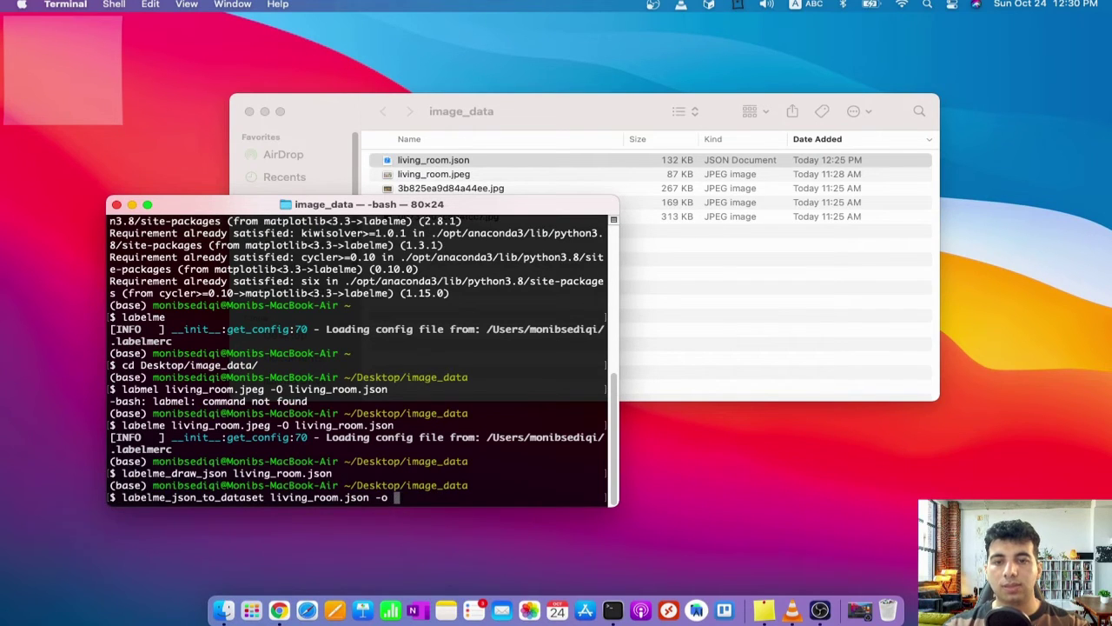
pyautogui.write('livi')
pyautogui.press('BackSpace')
pyautogui.press('BackSpace')
pyautogui.press('BackSpace')
pyautogui.press('BackSpace')
pyautogui.write('exa')
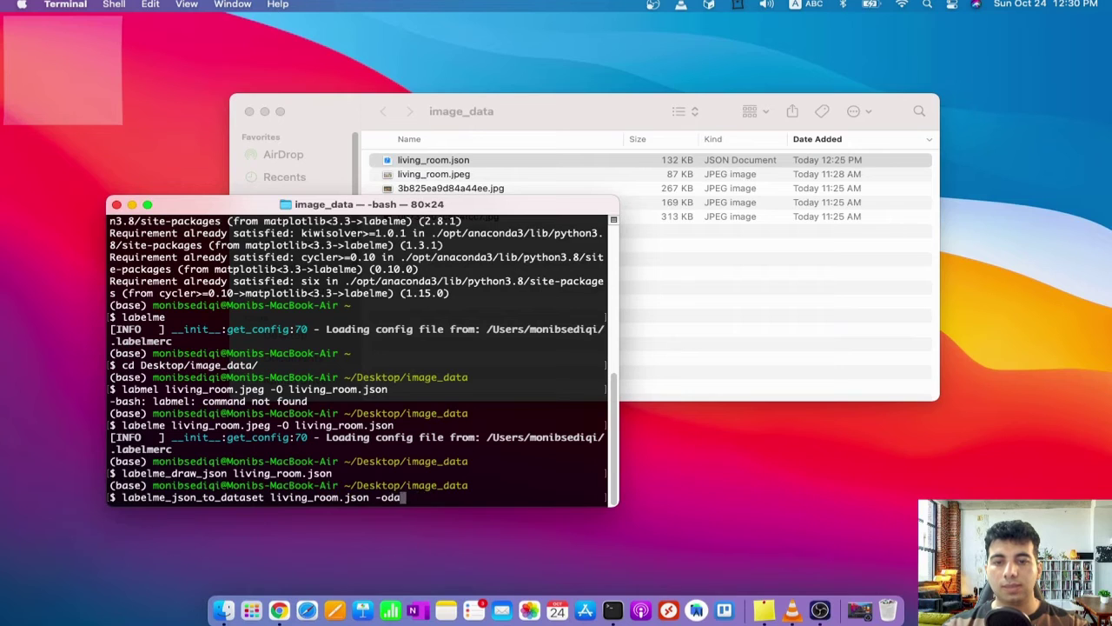
pyautogui.press('BackSpace')
pyautogui.press('BackSpace')
pyautogui.press('BackSpace')
# Complete the conversion command with the output folder name "dataset_example" and run it
pyautogui.write('dataset')
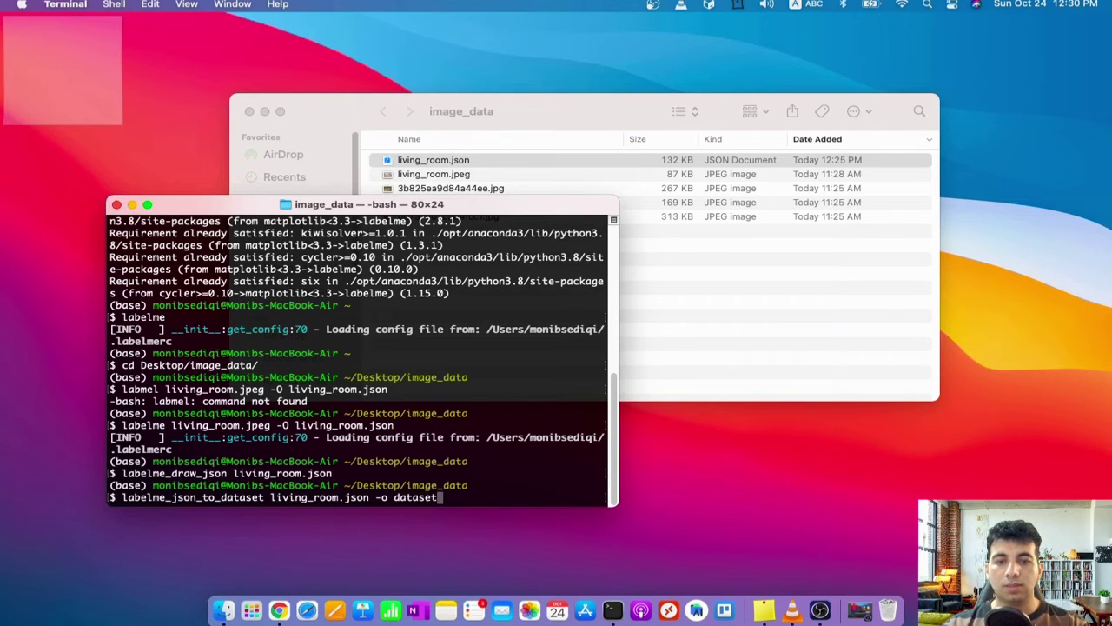
pyautogui.write('_example')
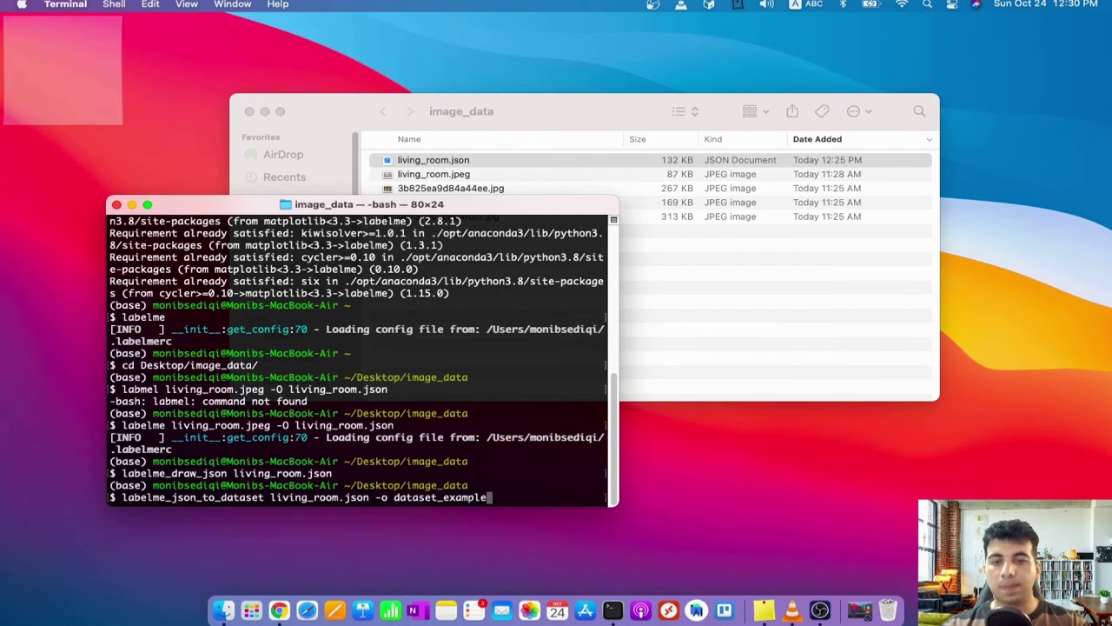
pyautogui.press('Return')
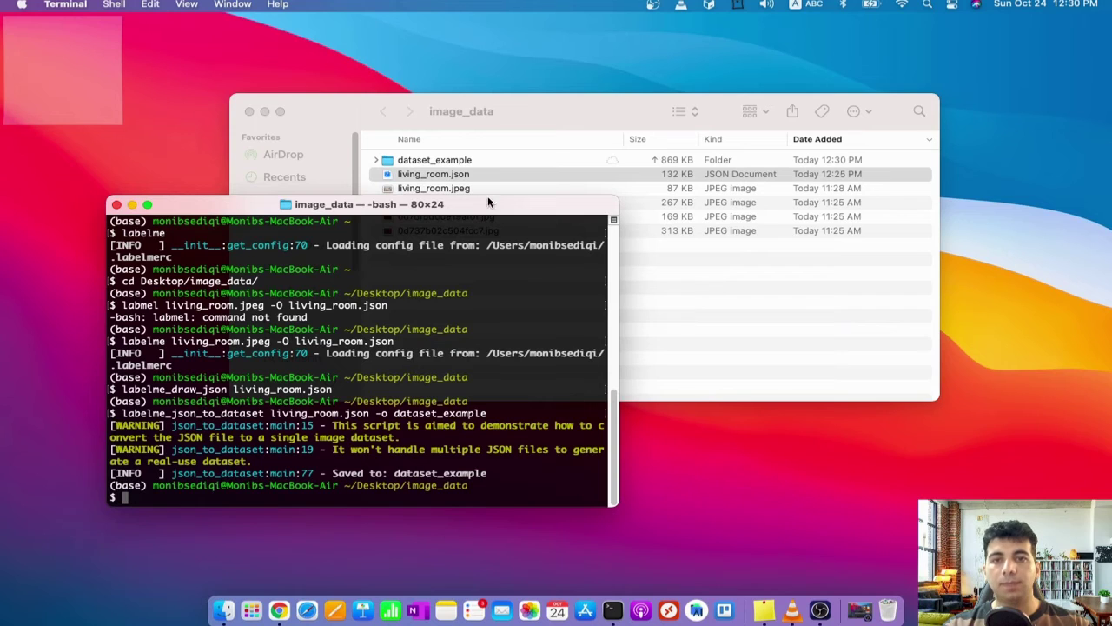
# Switch to Finder, open the dataset_example folder, review the class names in label_names.txt and close the file
pyautogui.moveTo(469, 213); pyautogui.dragTo(526, 317)
pyautogui.click(443, 174)
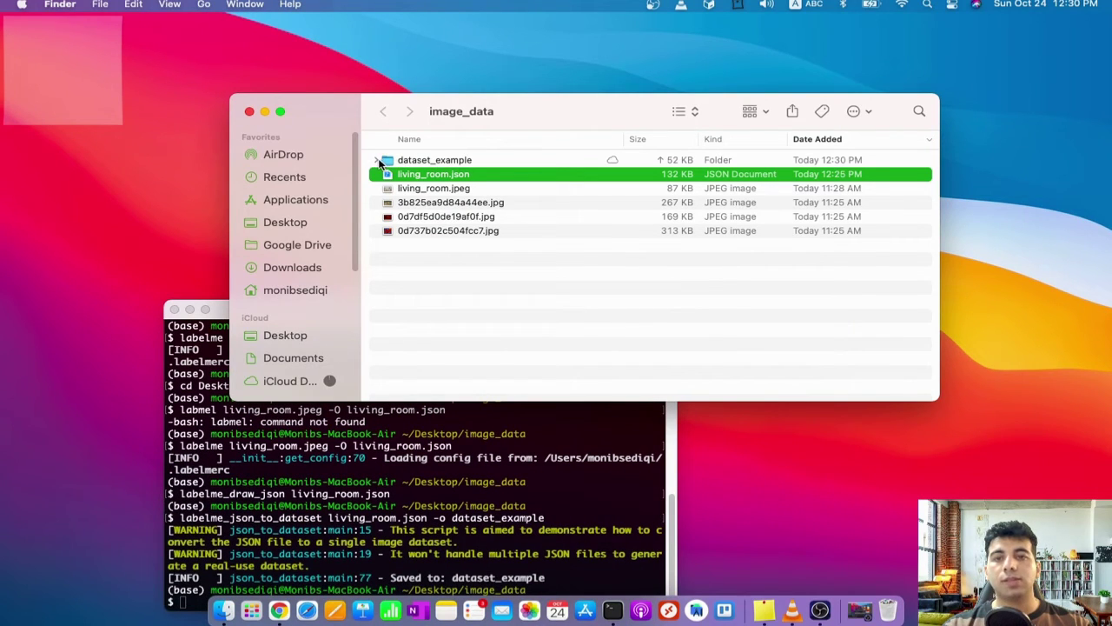
pyautogui.doubleClick(419, 163)
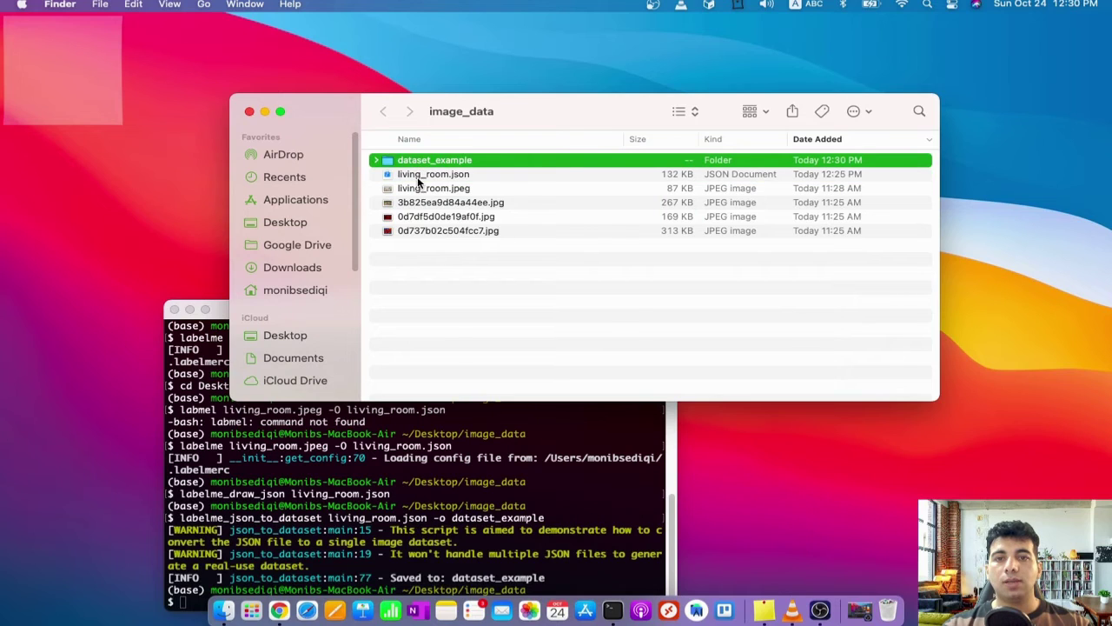
pyautogui.doubleClick(450, 159)
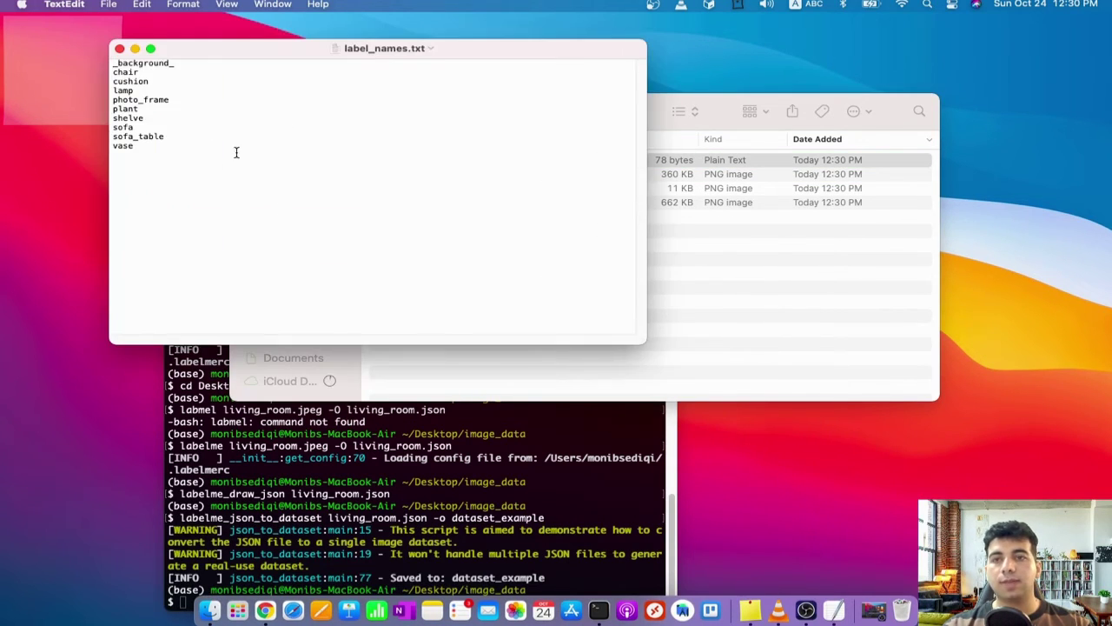
pyautogui.moveTo(135, 73); pyautogui.dragTo(195, 187)
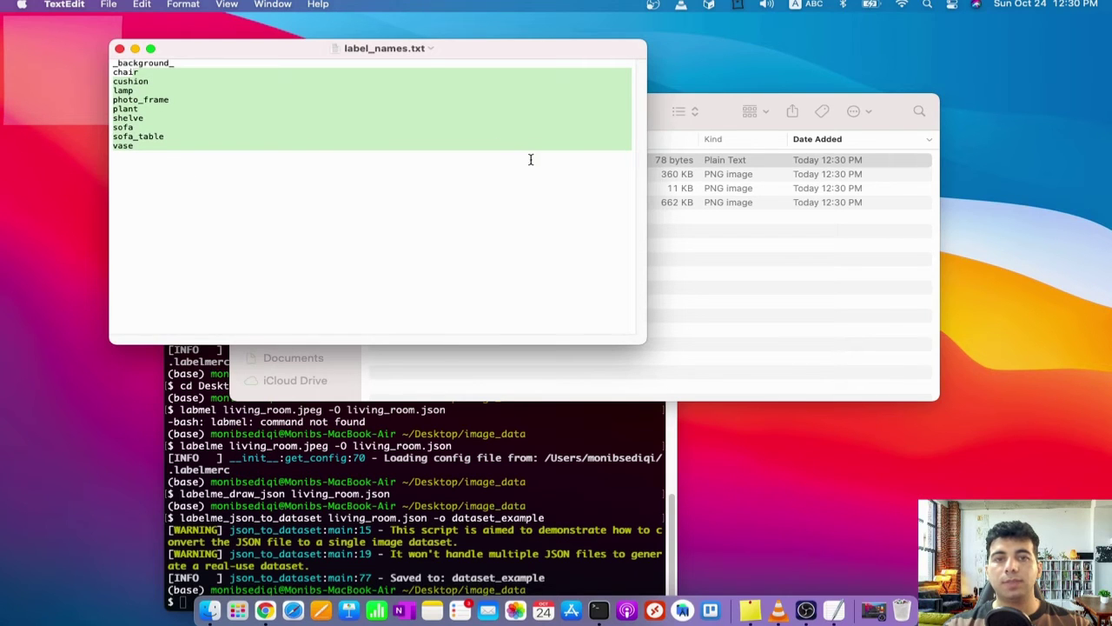
pyautogui.click(121, 49)
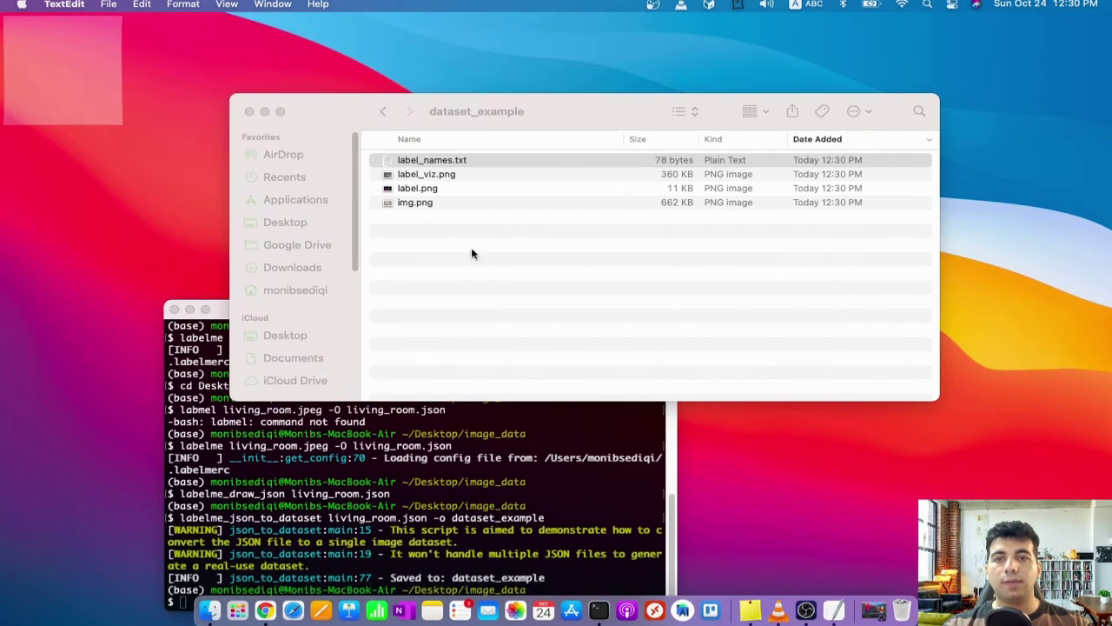
# View the generated images label_viz.png, label.png and img.png one after another, closing each after viewing
pyautogui.click(418, 176)
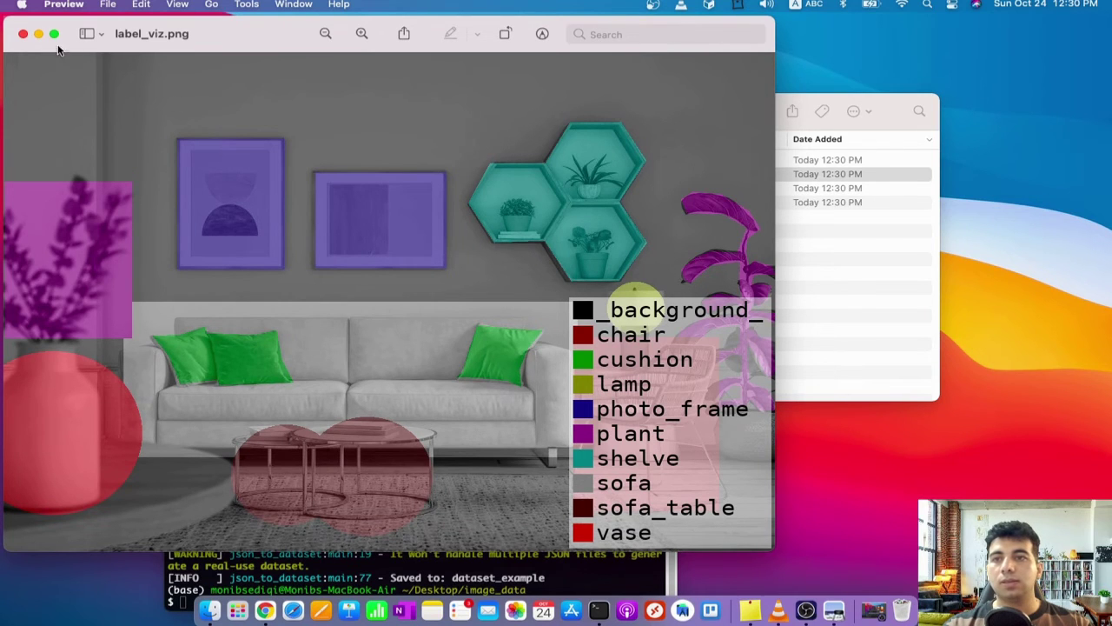
pyautogui.click(23, 33)
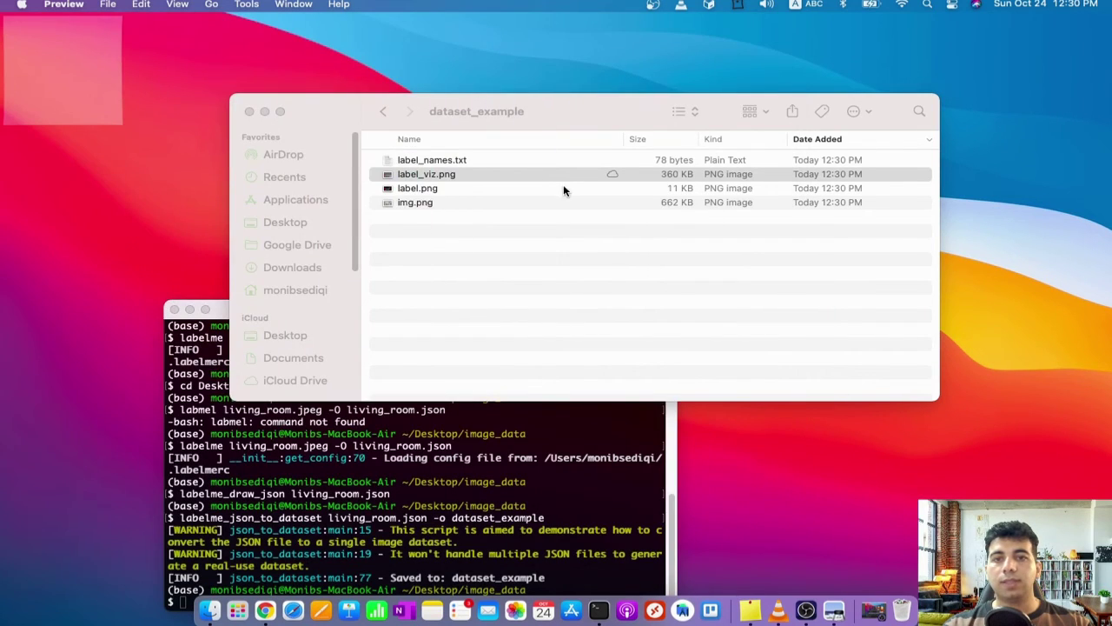
pyautogui.click(434, 190)
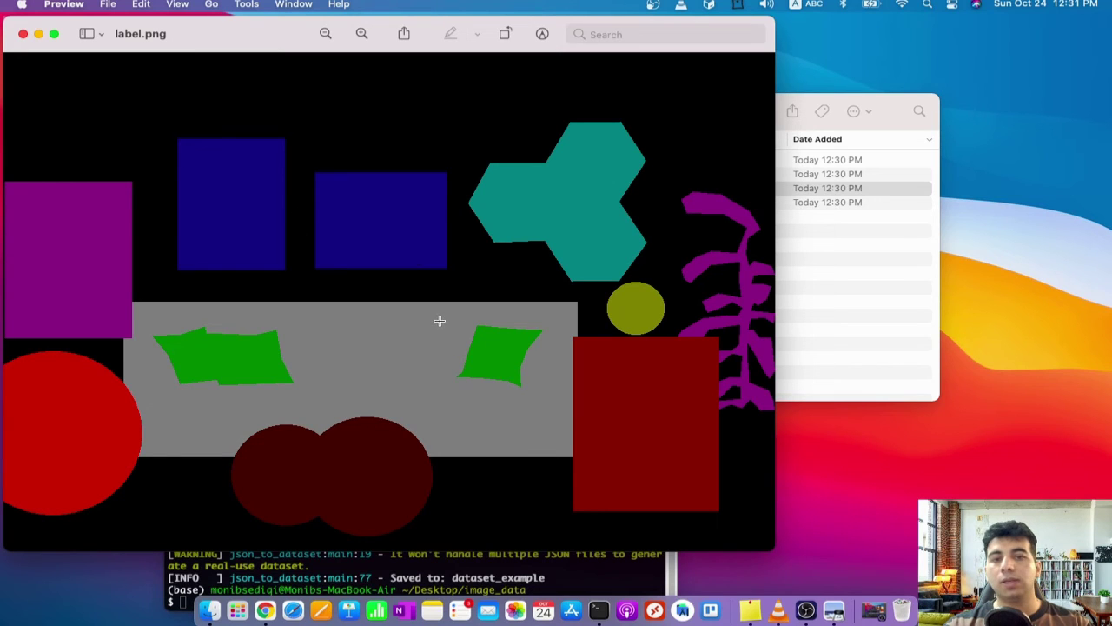
pyautogui.click(23, 33)
pyautogui.doubleClick(417, 203)
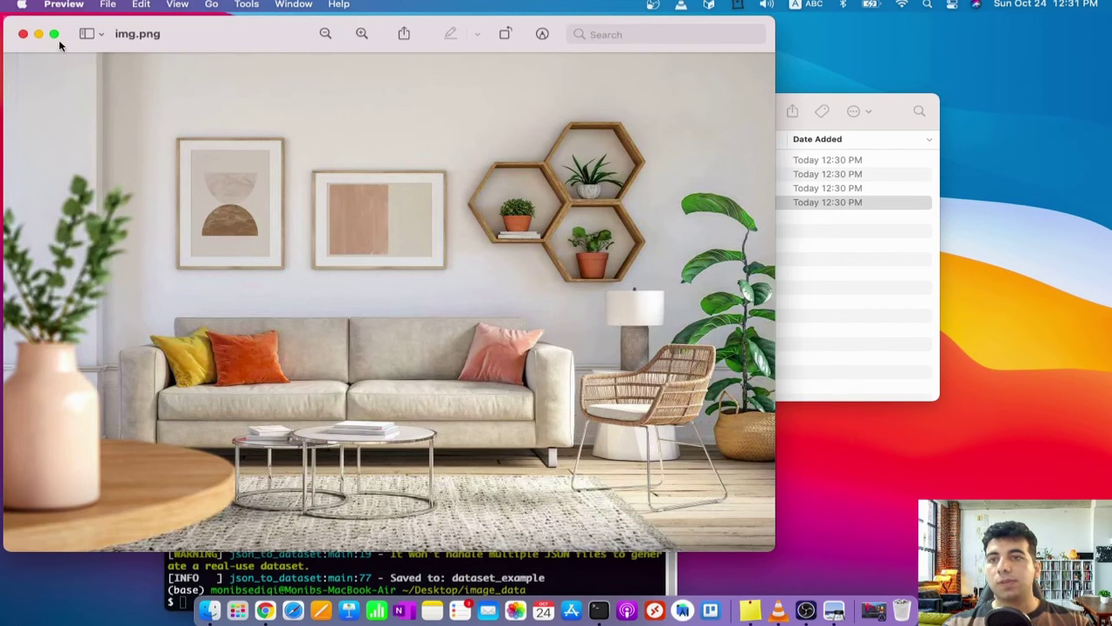
pyautogui.click(23, 33)
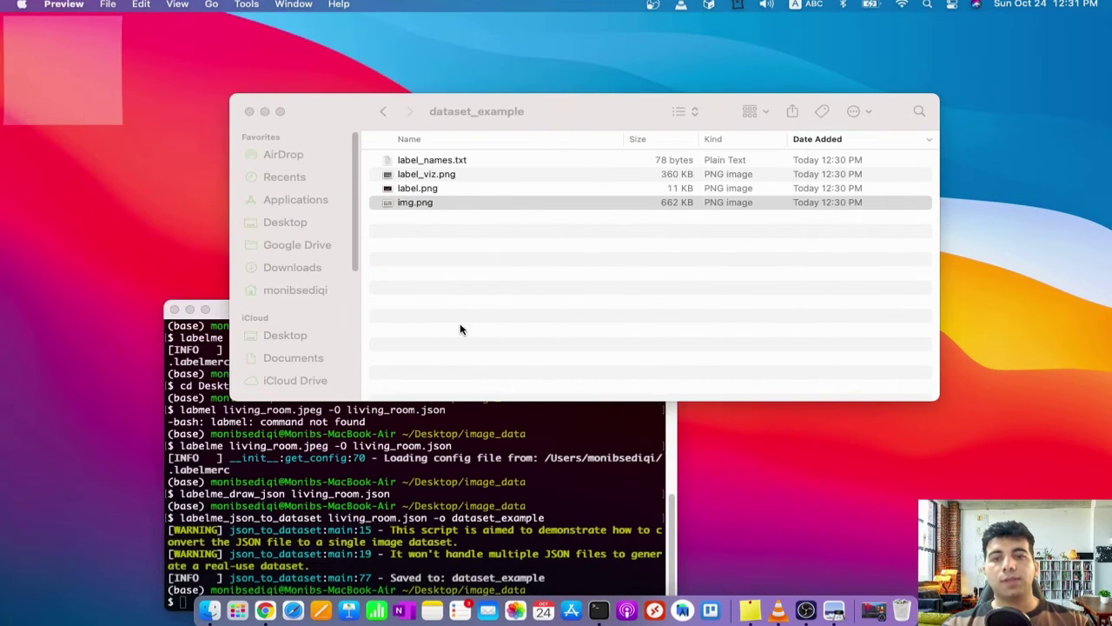
# Switch back to Terminal and move its window up over the file list
pyautogui.click(441, 492)
pyautogui.moveTo(269, 314); pyautogui.dragTo(354, 201)
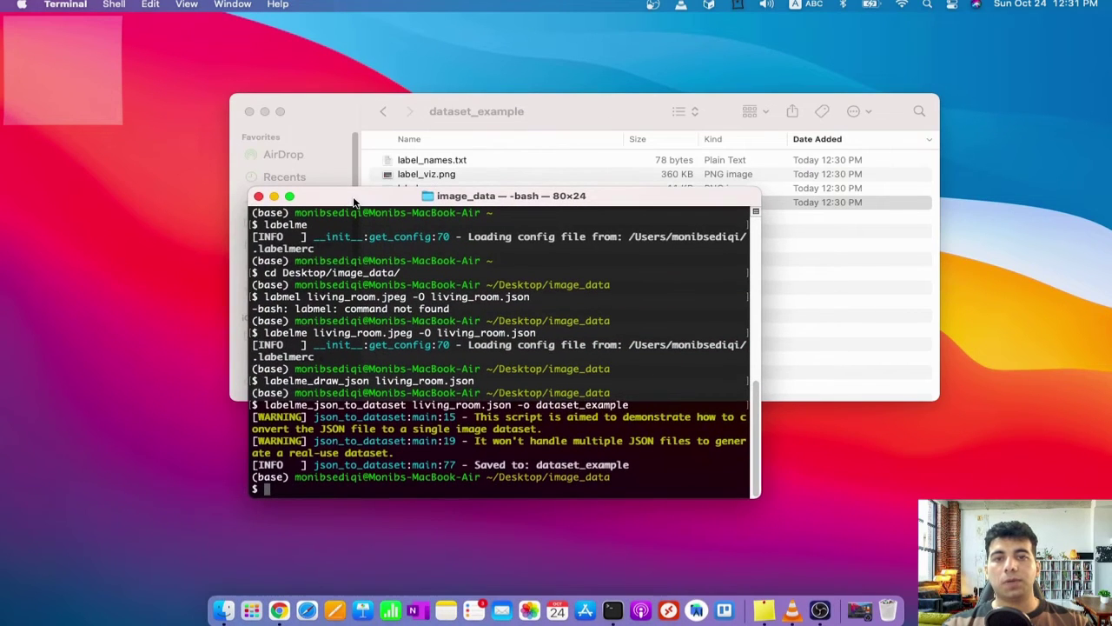